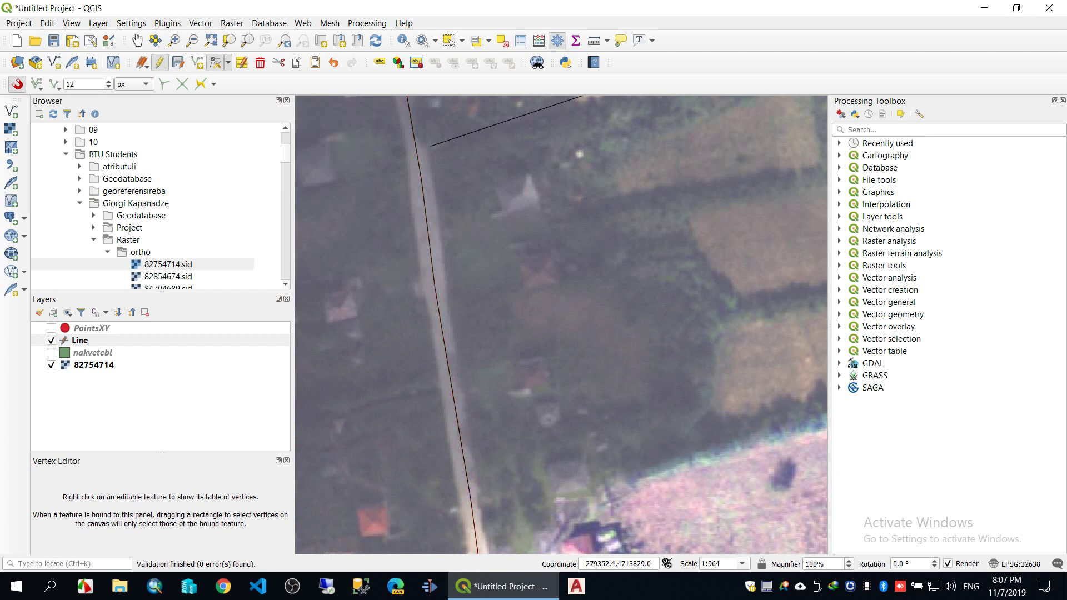
# Move the loose end vertex of the northernmost side road line onto the main road line
pyautogui.press('Up')
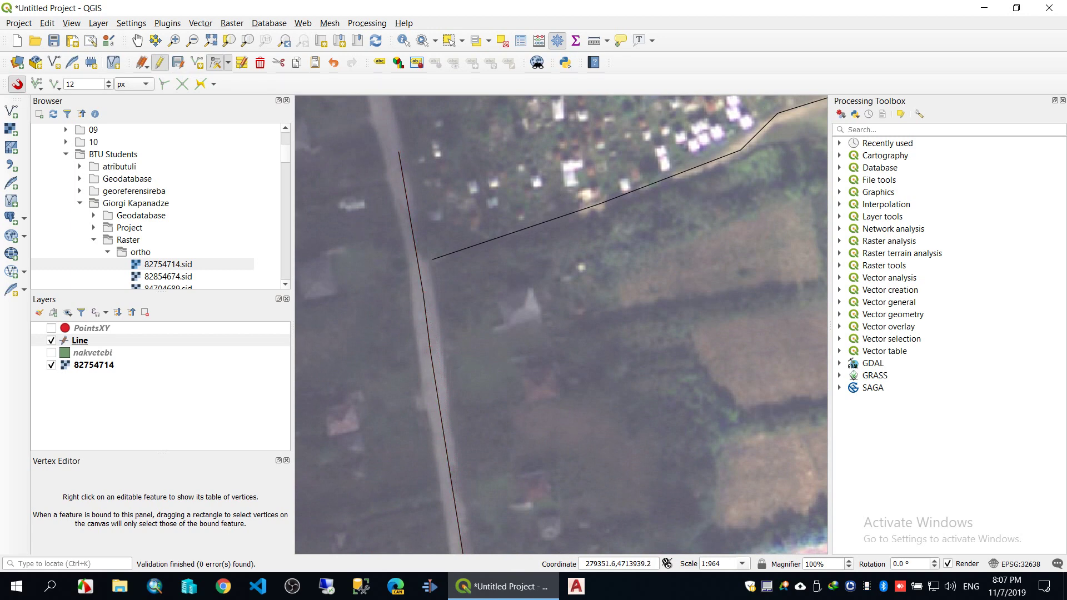
pyautogui.press('Up')
pyautogui.click(429, 416)
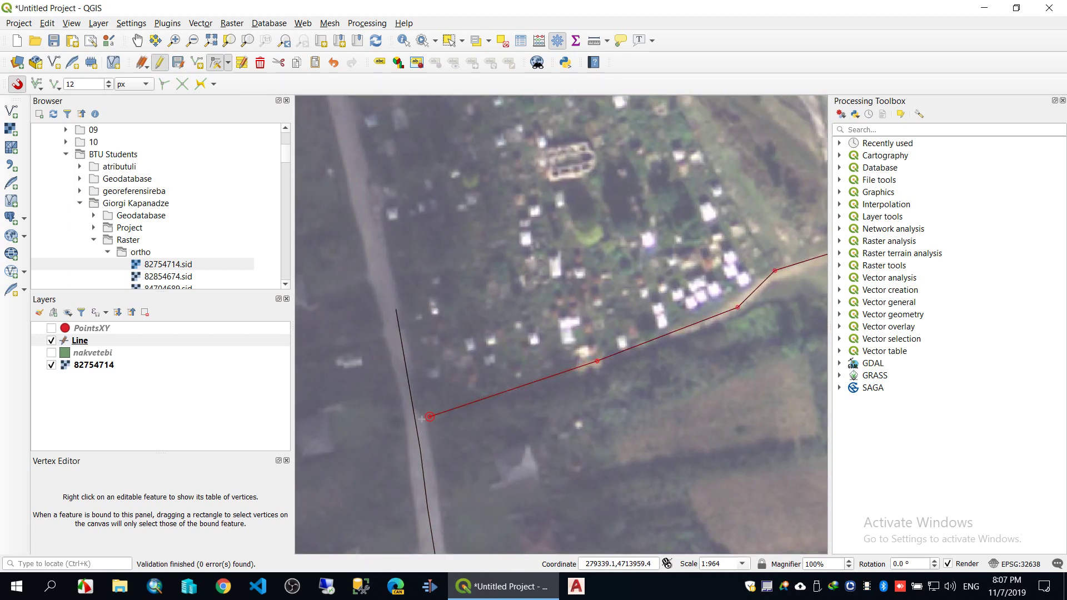
pyautogui.click(416, 422)
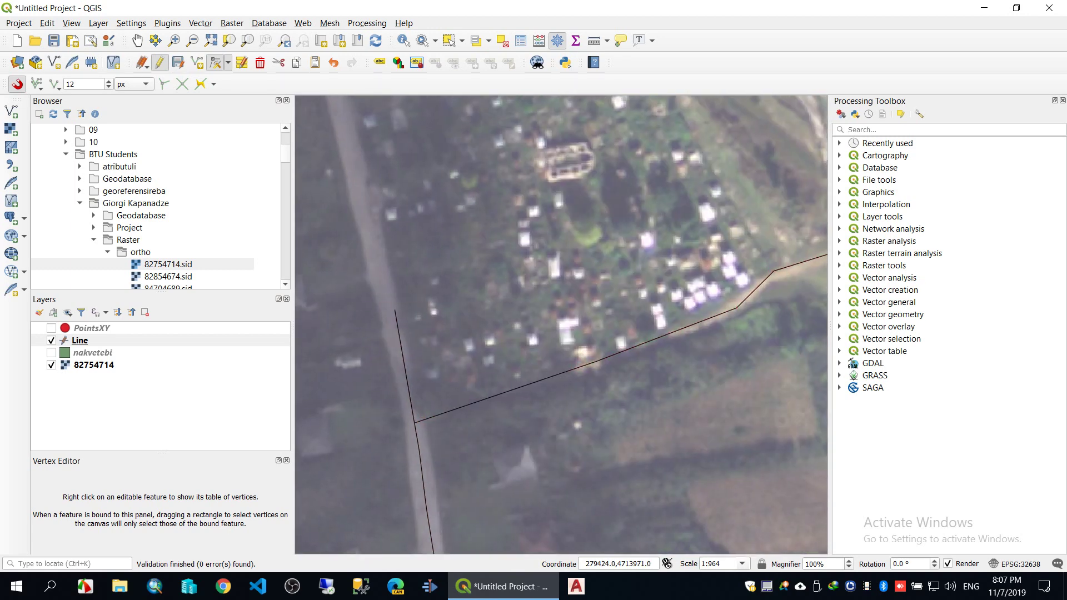
# Reshape the northernmost side road line along the road's bend near the river, delete the surplus vertex, and save the layer edits
pyautogui.moveTo(681, 363); pyautogui.dragTo(430, 439)
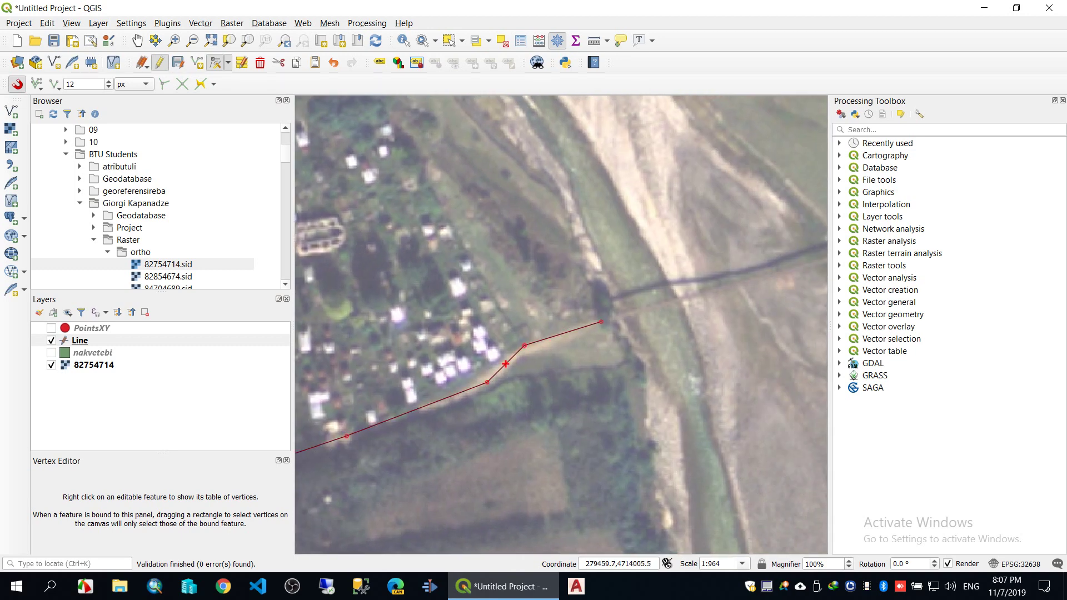
pyautogui.click(468, 389)
pyautogui.click(524, 345)
pyautogui.click(549, 337)
pyautogui.click(575, 329)
pyautogui.click(566, 332)
pyautogui.click(549, 337)
pyautogui.click(530, 350)
pyautogui.scroll(1, 523, 358)
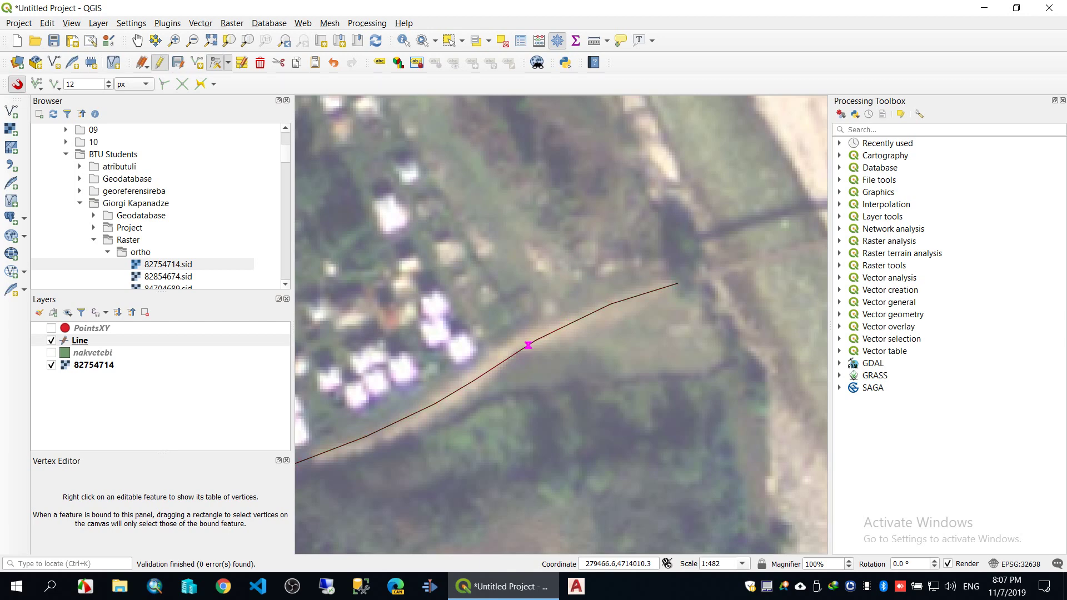
pyautogui.press('Delete')
pyautogui.click(178, 62)
# Select the three side road lines branching off the main road on the map
pyautogui.scroll(-4, 435, 296)
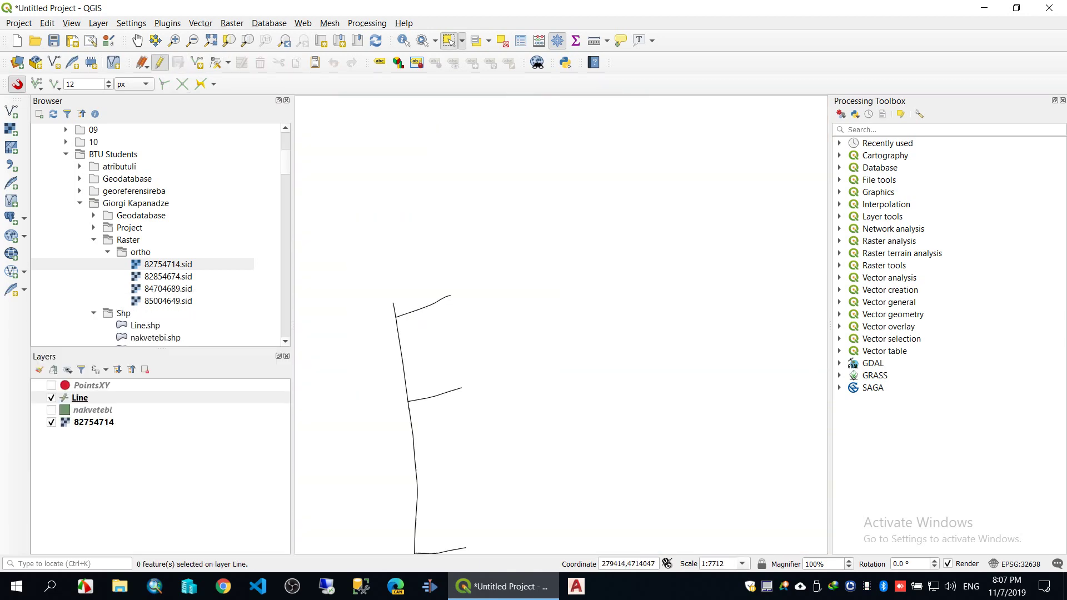
pyautogui.moveTo(479, 444); pyautogui.dragTo(521, 271)
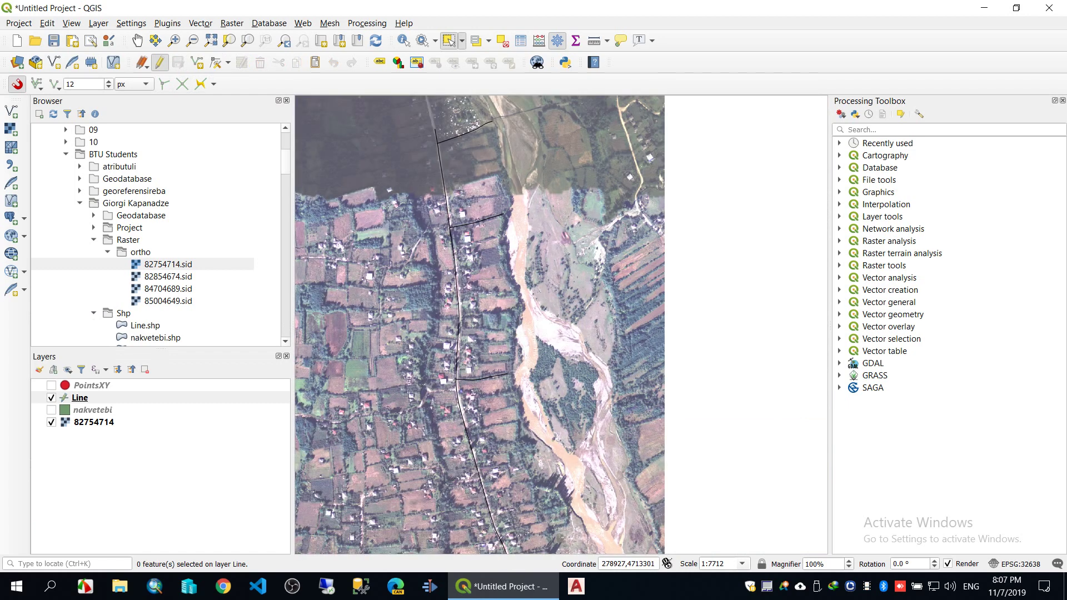
pyautogui.click(80, 398)
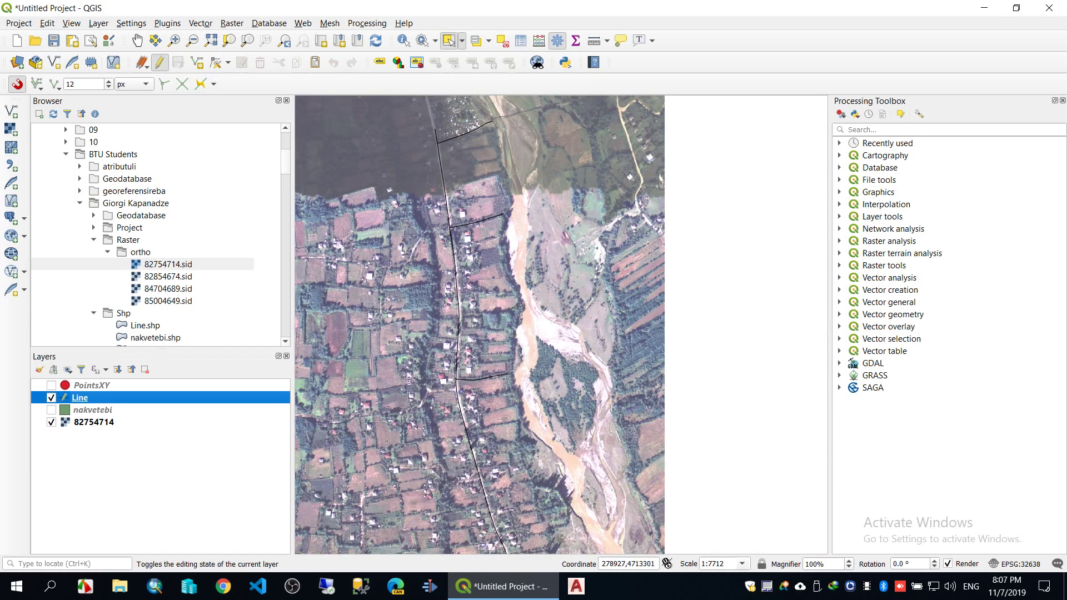
pyautogui.moveTo(461, 120); pyautogui.dragTo(475, 148)
pyautogui.moveTo(489, 204); pyautogui.dragTo(499, 220)
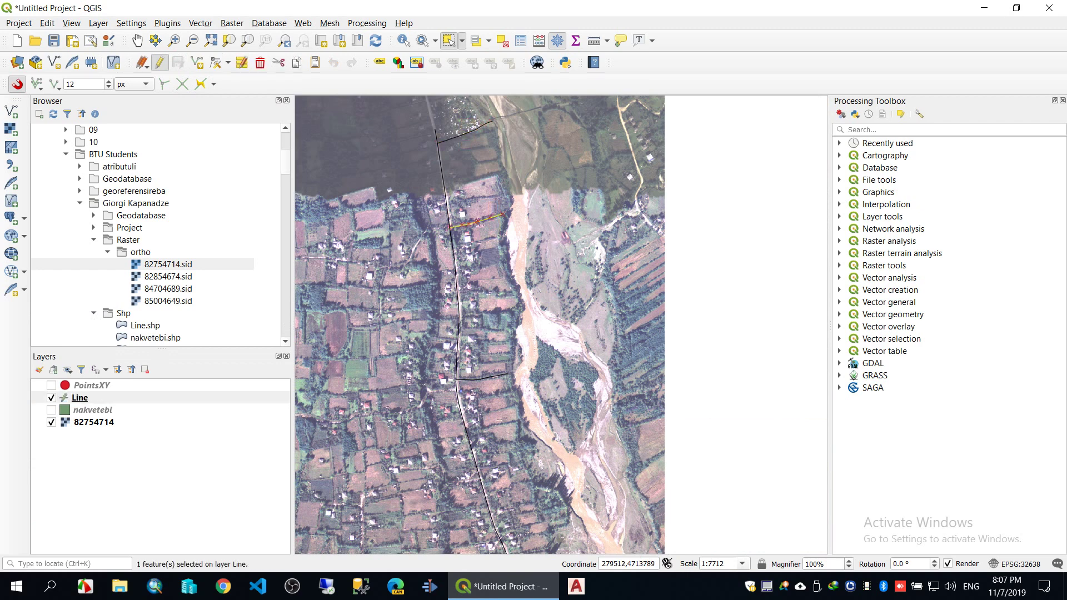
pyautogui.keyDown('shift'); pyautogui.click(471, 131); pyautogui.keyUp('shift')
pyautogui.moveTo(486, 359); pyautogui.dragTo(498, 396)
# Hide the 82754714 raster layer and open the Line layer's attribute table beside the drawn lines
pyautogui.moveTo(561, 530); pyautogui.dragTo(467, 225)
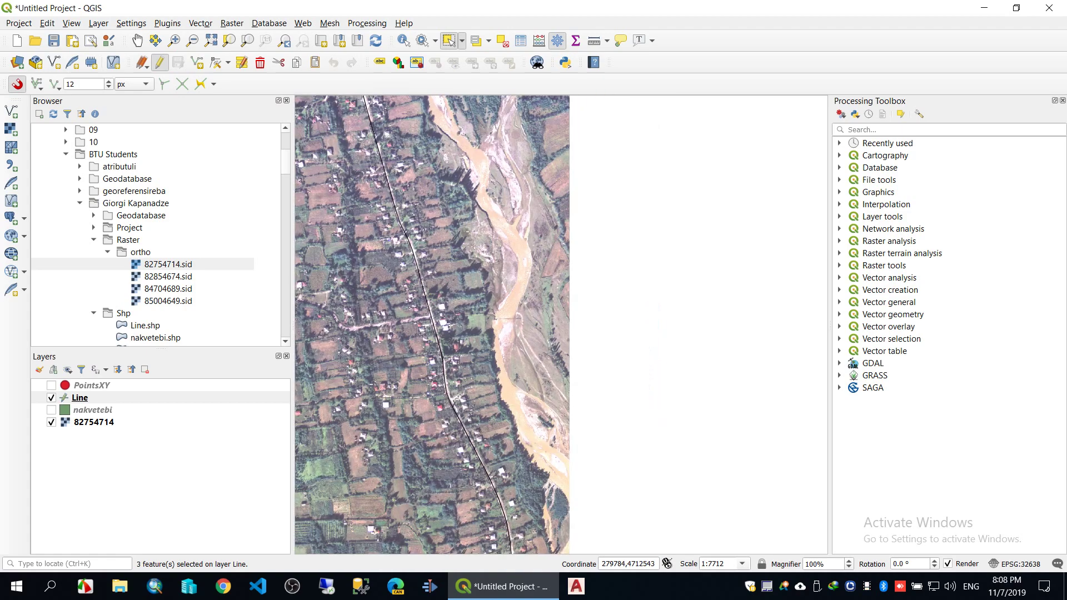
pyautogui.click(51, 423)
pyautogui.scroll(-1, 505, 343)
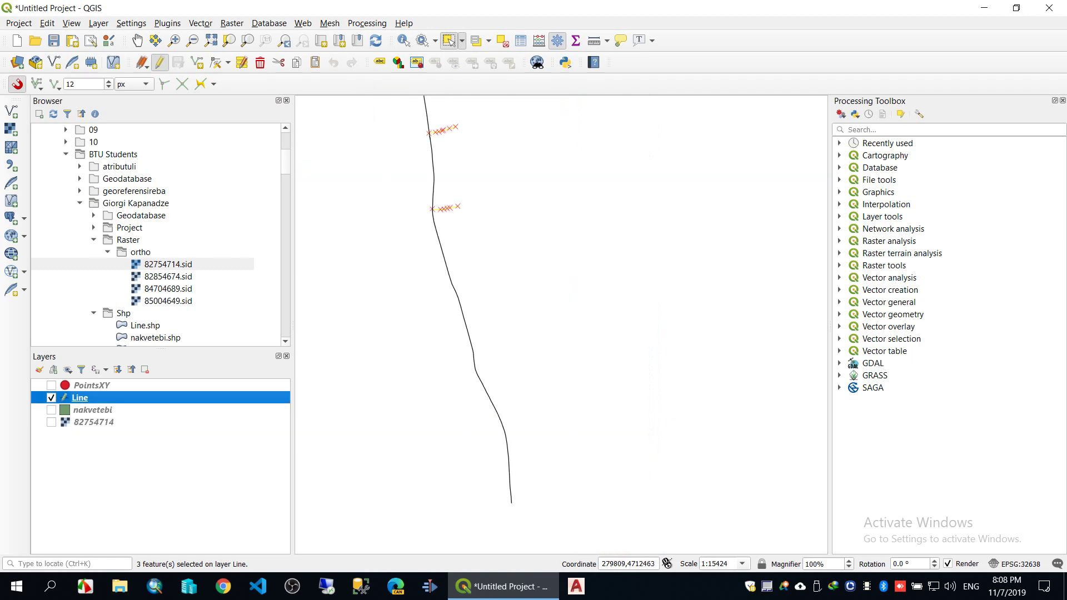
pyautogui.moveTo(502, 306); pyautogui.dragTo(507, 480)
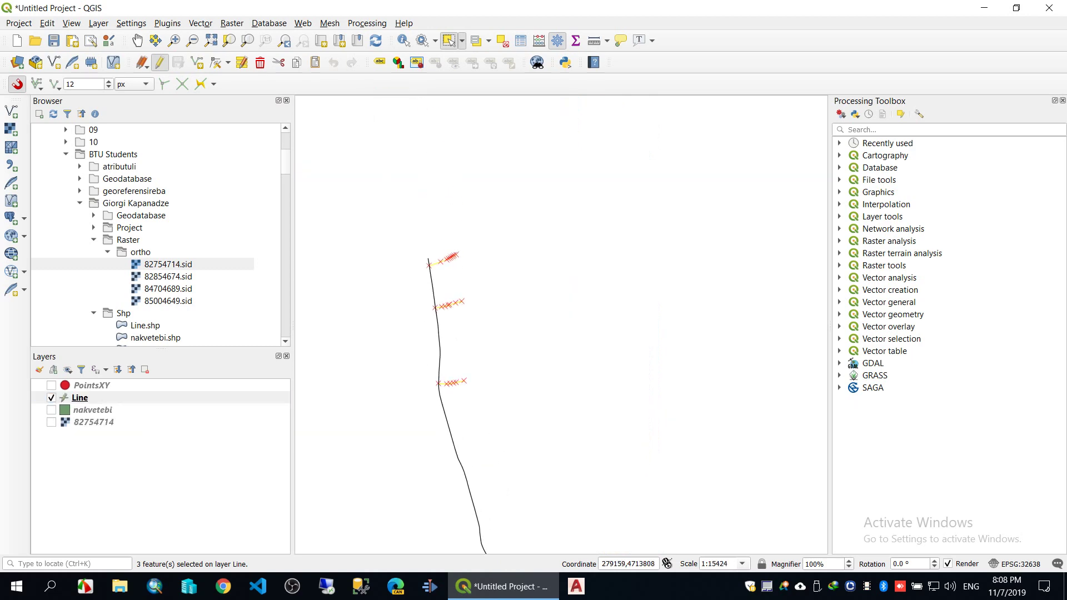
pyautogui.rightClick(90, 397)
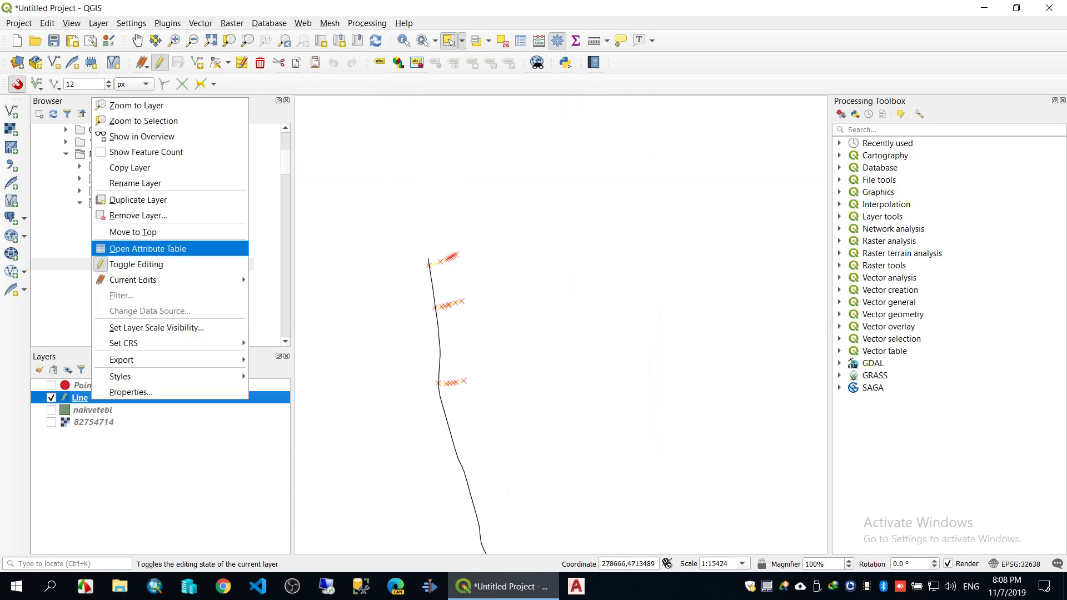
pyautogui.click(147, 248)
pyautogui.moveTo(555, 146); pyautogui.dragTo(690, 128)
pyautogui.press('Return')
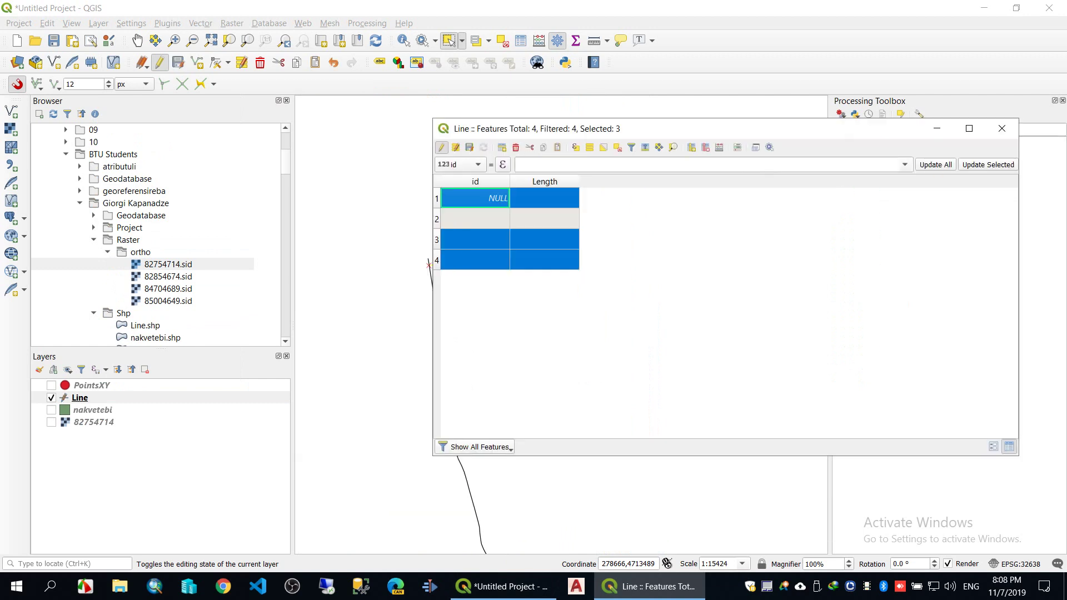
pyautogui.moveTo(690, 129); pyautogui.dragTo(789, 131)
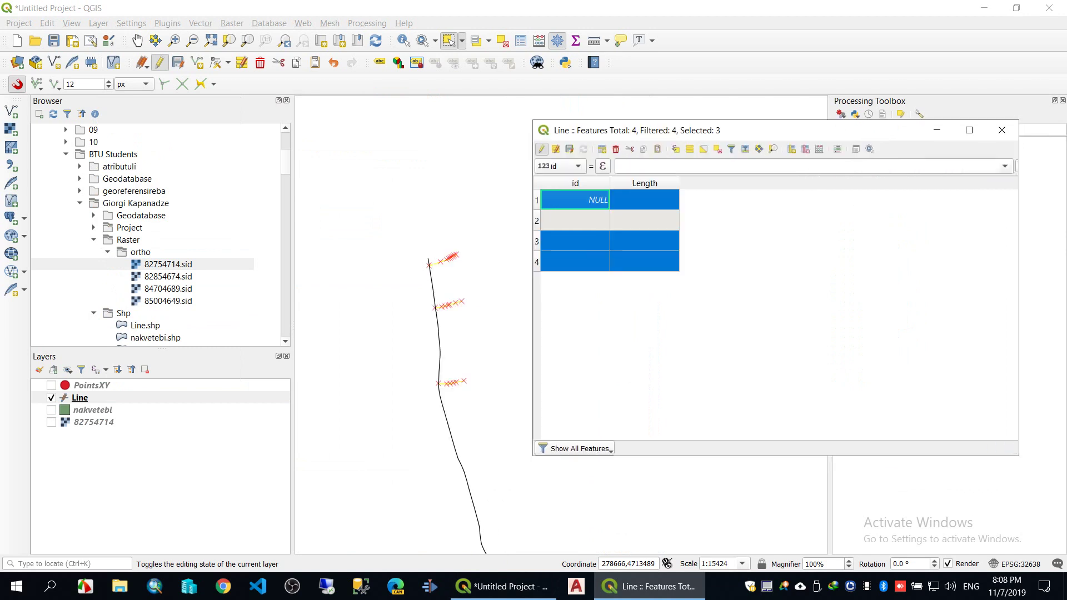
# Clear the feature selection and reselect the three side roads through rows 1, 3 and 4 of the attribute table
pyautogui.click(503, 40)
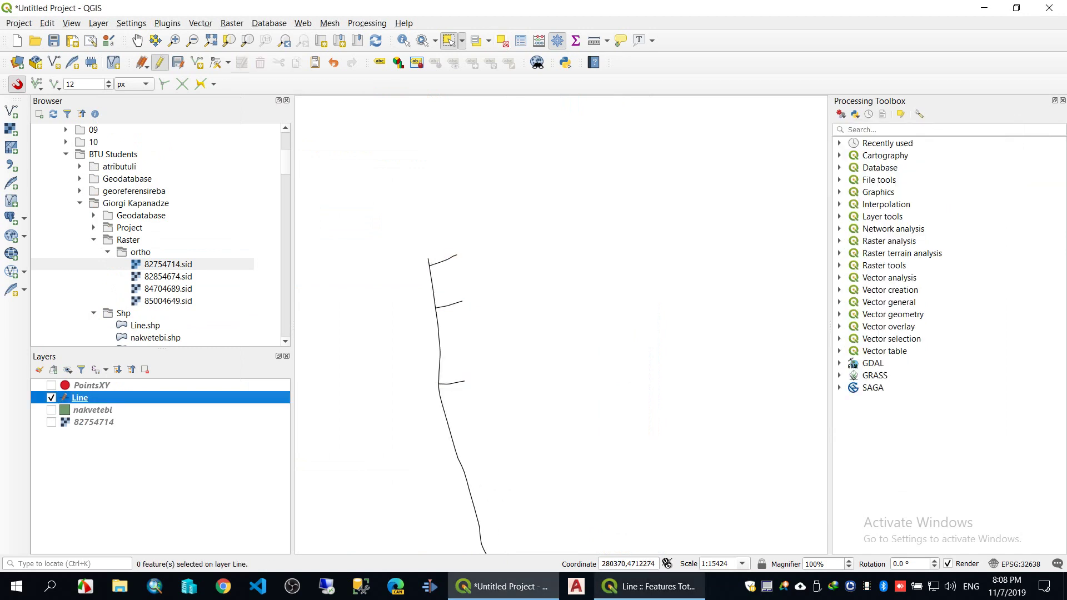
pyautogui.click(648, 586)
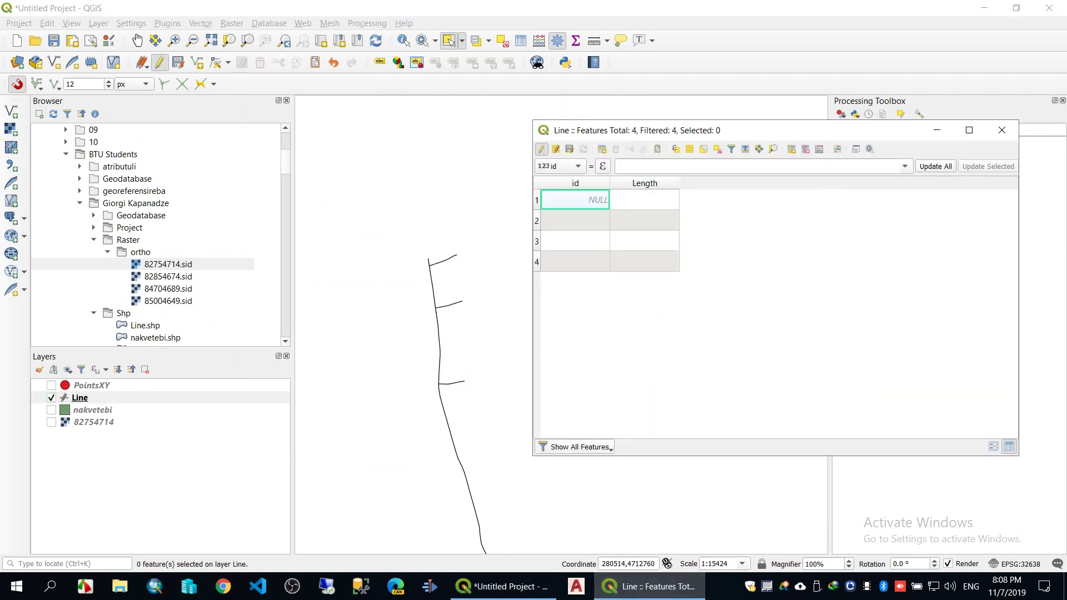
pyautogui.click(537, 200)
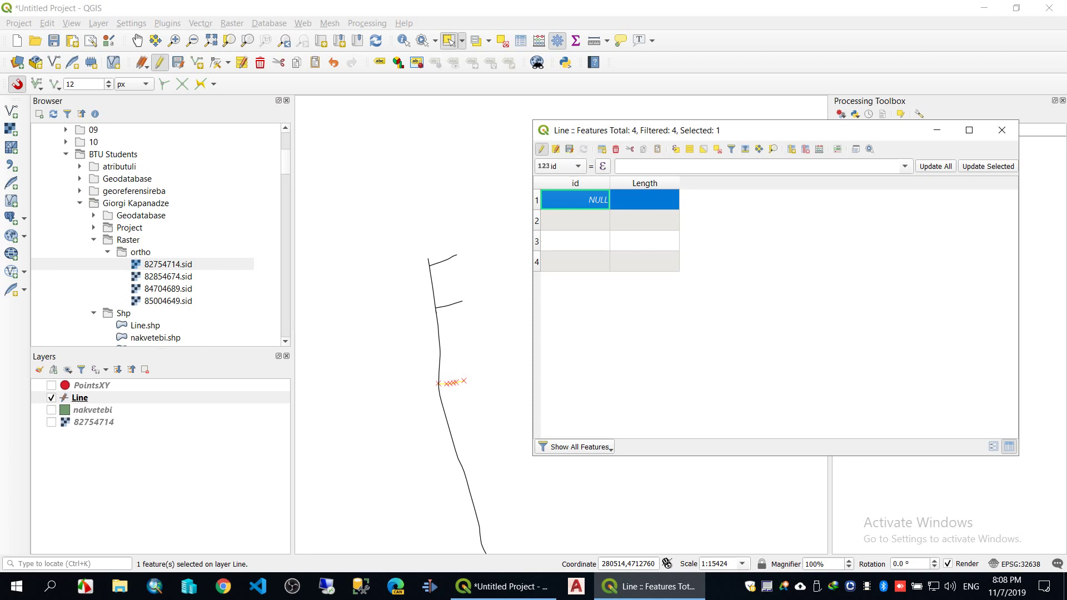
pyautogui.keyDown('ctrl'); pyautogui.click(537, 241); pyautogui.keyUp('ctrl')
pyautogui.keyDown('ctrl'); pyautogui.click(537, 262); pyautogui.keyUp('ctrl')
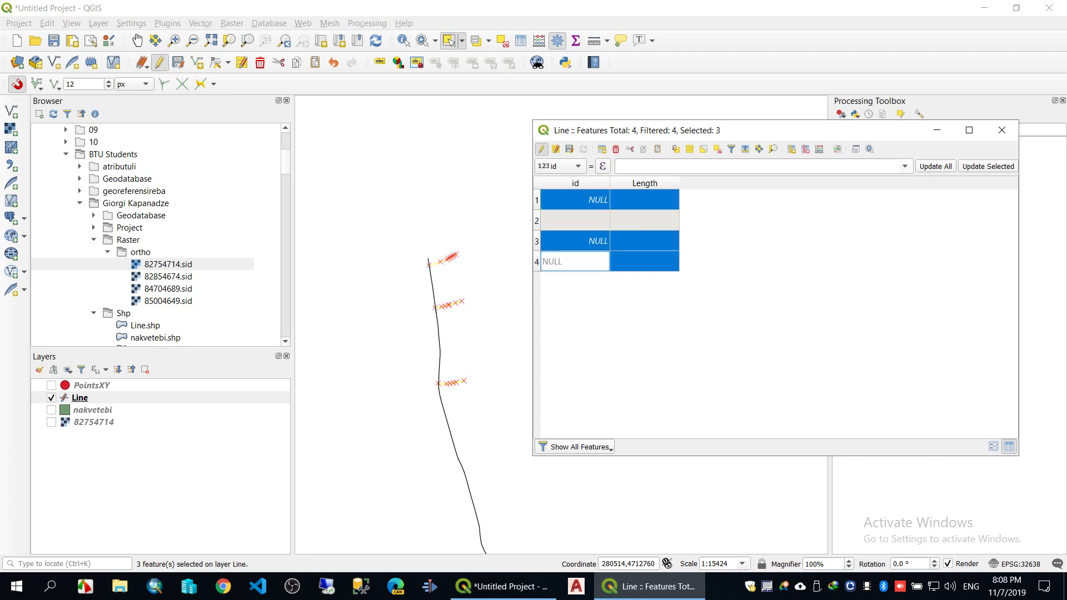
# Add a Text (string) field named "edit" to the Line layer
pyautogui.click(792, 149)
pyautogui.click(798, 255)
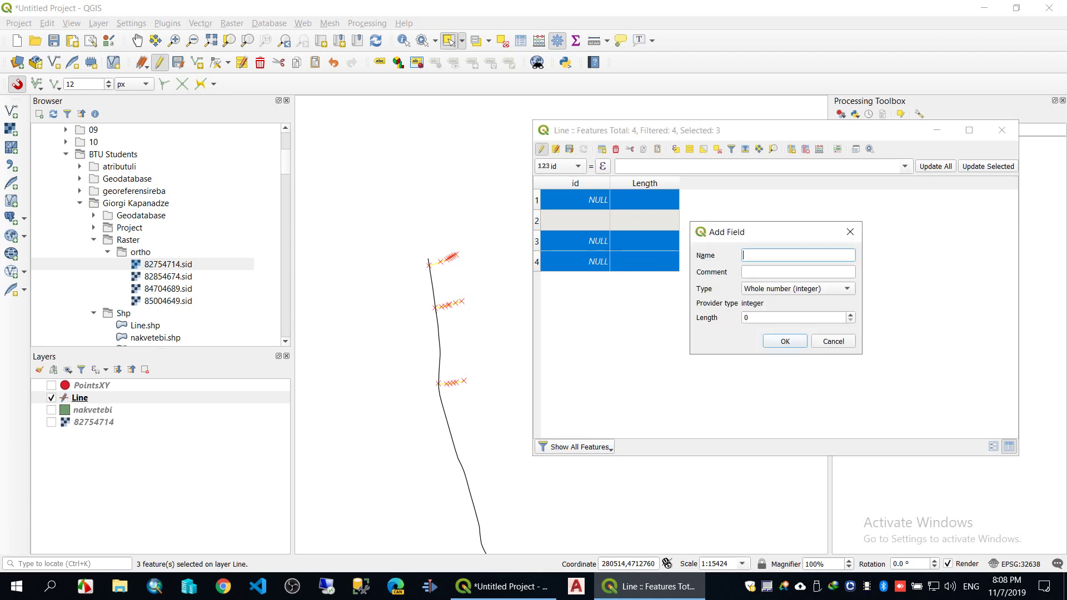
pyautogui.write('edi')
pyautogui.click(797, 288)
pyautogui.click(789, 329)
pyautogui.press('Return')
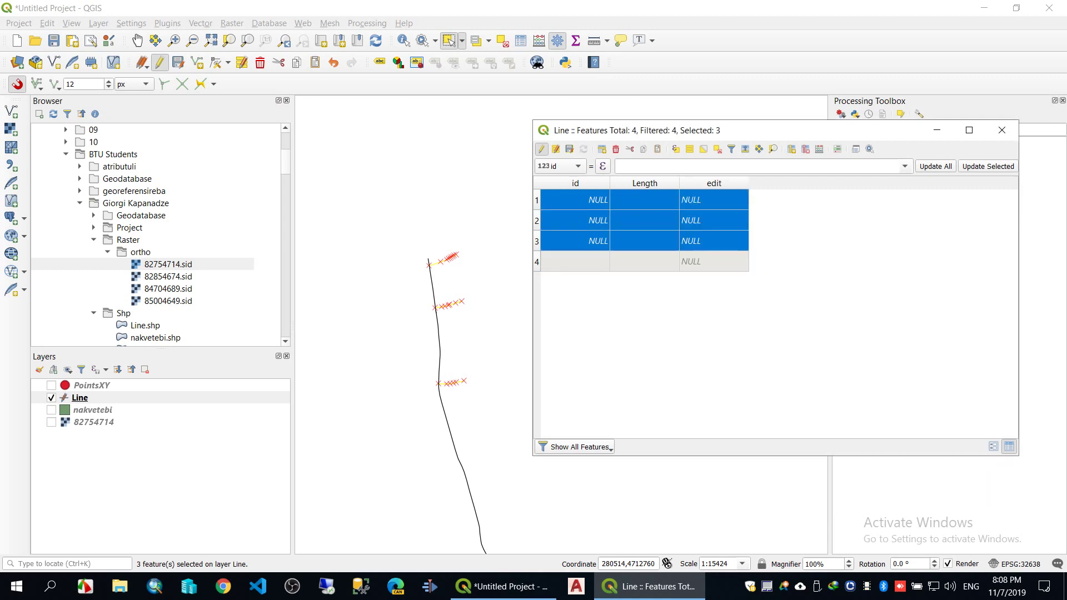
# Enter დარედაქტირებული as the first row's edit value and widen the column to fit it
pyautogui.click(713, 200)
pyautogui.hotkey('alt', 'shift')
pyautogui.write('დარედაქტირებული')
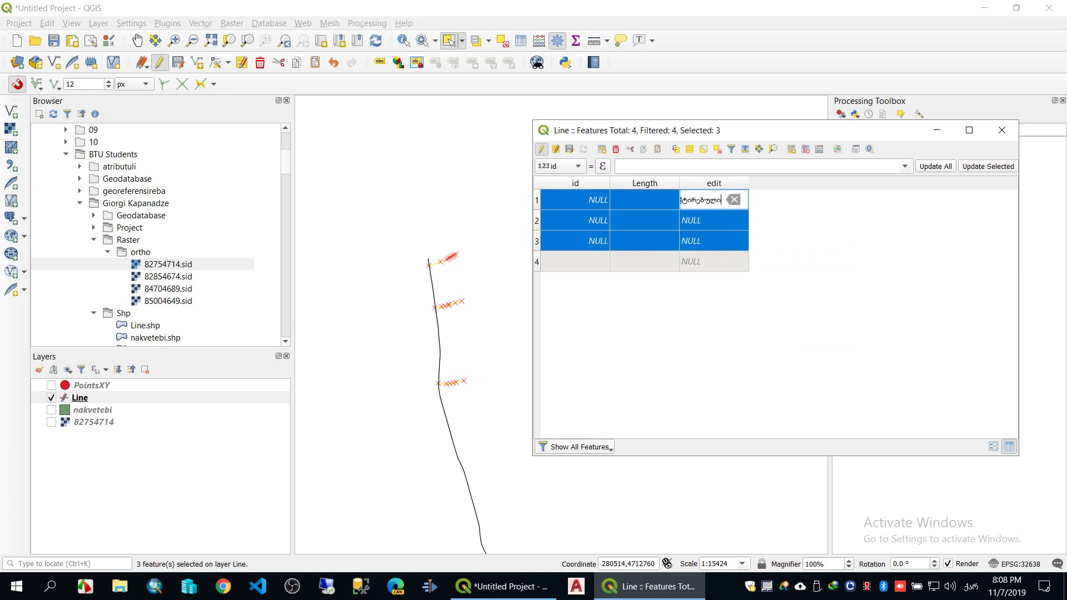
pyautogui.press('Return')
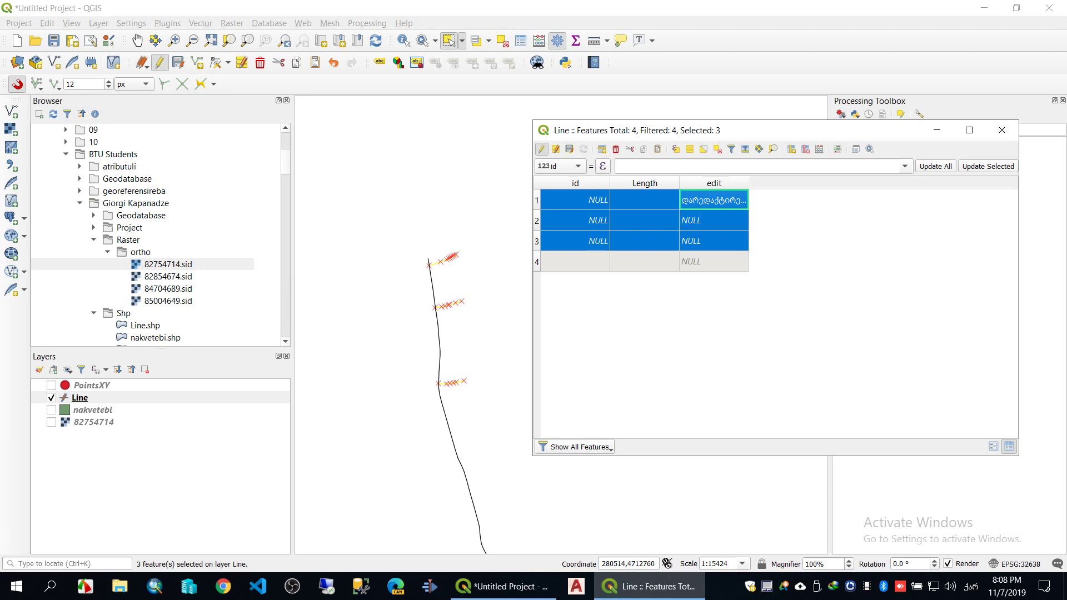
pyautogui.moveTo(749, 183); pyautogui.dragTo(823, 183)
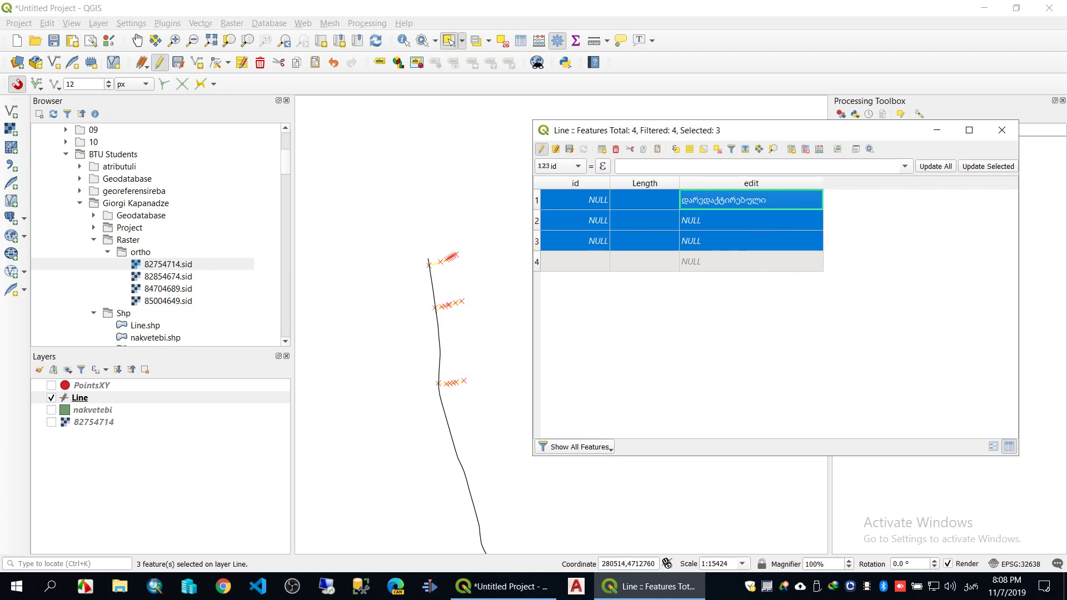
pyautogui.click(751, 221)
pyautogui.hotkey('ctrl', 'v')
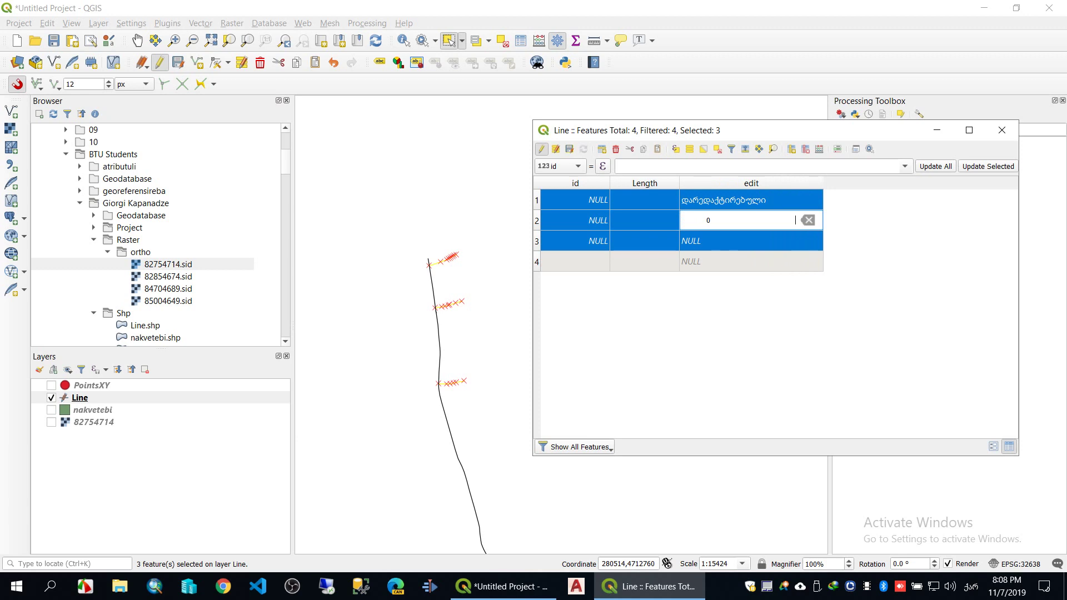
pyautogui.hotkey('ctrl', 'z')
pyautogui.write('0')
pyautogui.press('BackSpace')
pyautogui.press('Up')
# Copy the first row's edit value and paste it into the edit cells of the other three rows
pyautogui.rightClick(755, 201)
pyautogui.click(775, 256)
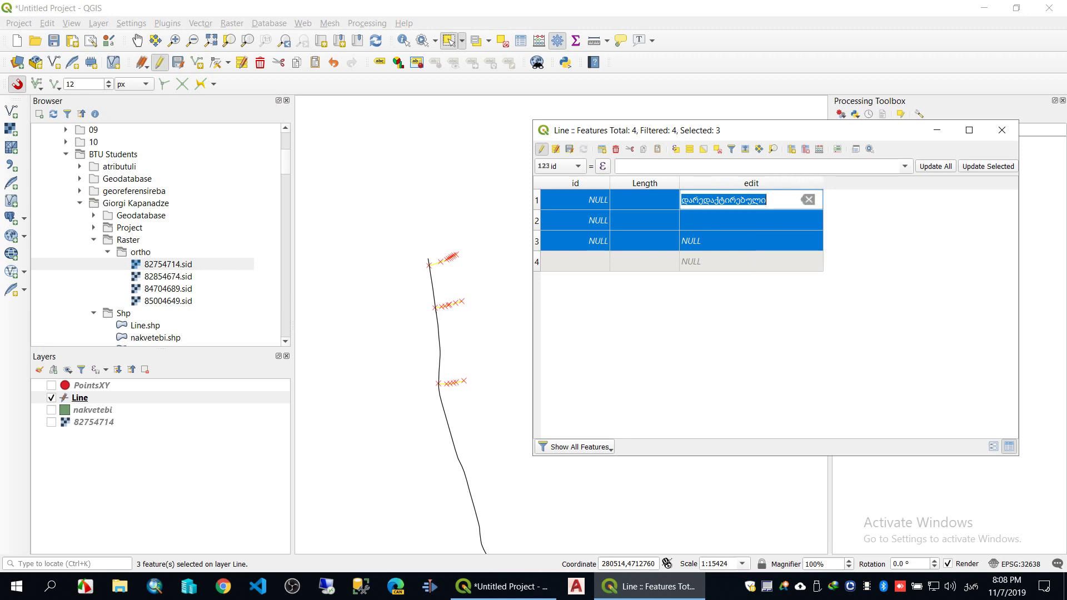
pyautogui.press('Down')
pyautogui.hotkey('ctrl', 'v')
pyautogui.press('Down')
pyautogui.hotkey('ctrl', 'v')
pyautogui.press('Return')
pyautogui.press('Down')
pyautogui.hotkey('ctrl', 'v')
pyautogui.press('Return')
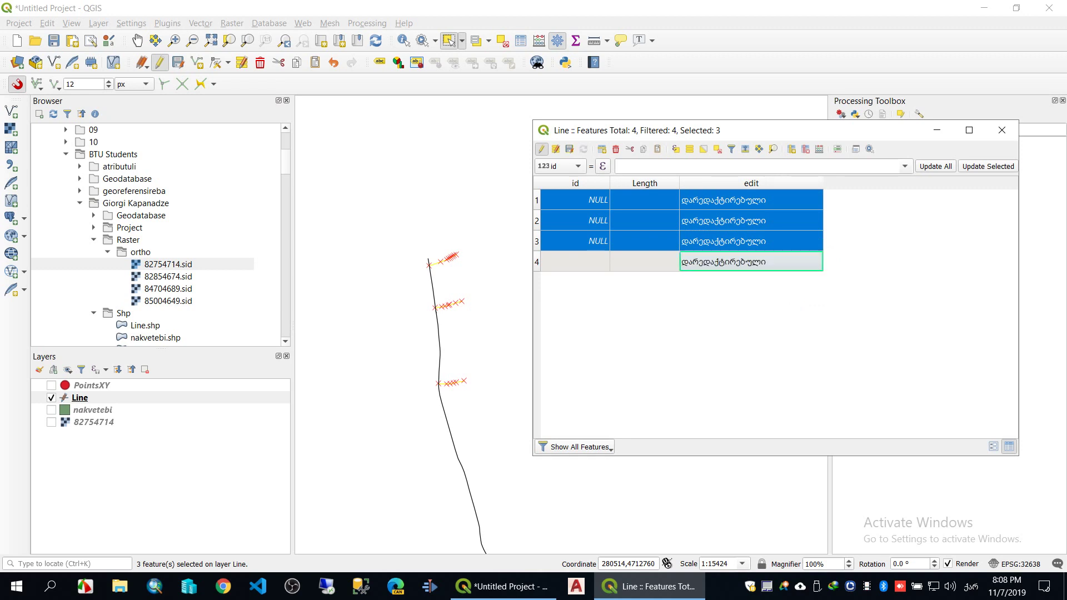
# Save the Line layer's edits and bring the attribute table back to the front
pyautogui.click(178, 62)
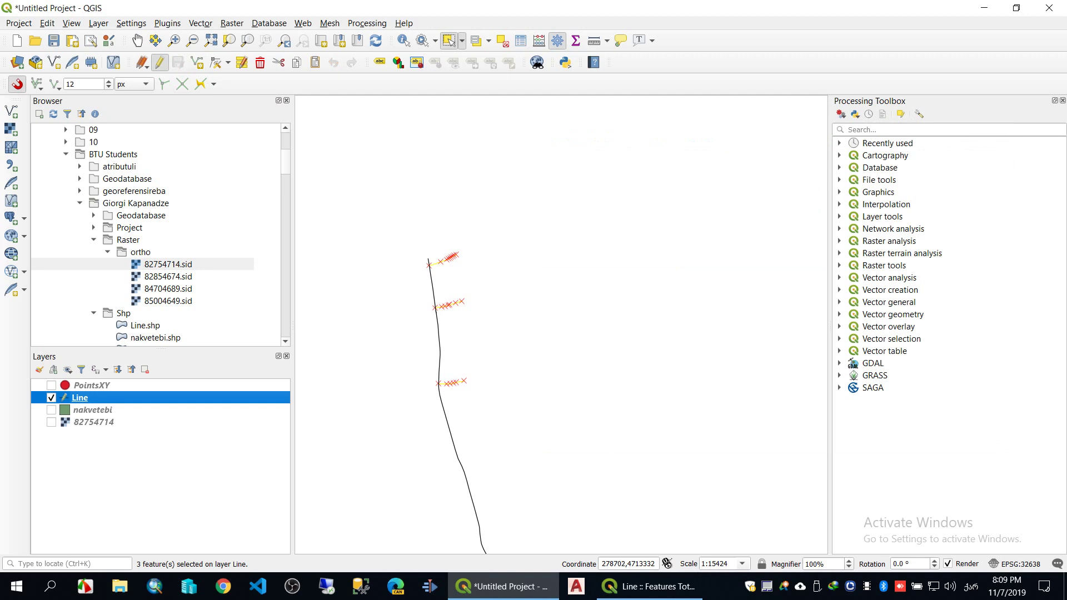
pyautogui.moveTo(420, 533); pyautogui.dragTo(415, 457)
pyautogui.click(649, 587)
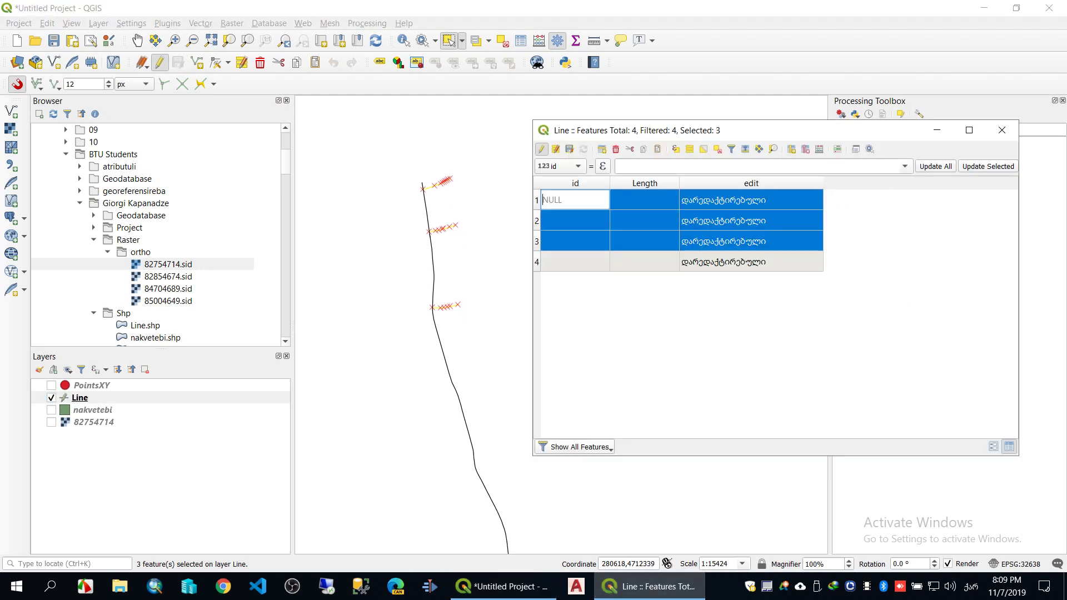
# Add a Text (string) field named "Type" to the Line layer
pyautogui.click(791, 149)
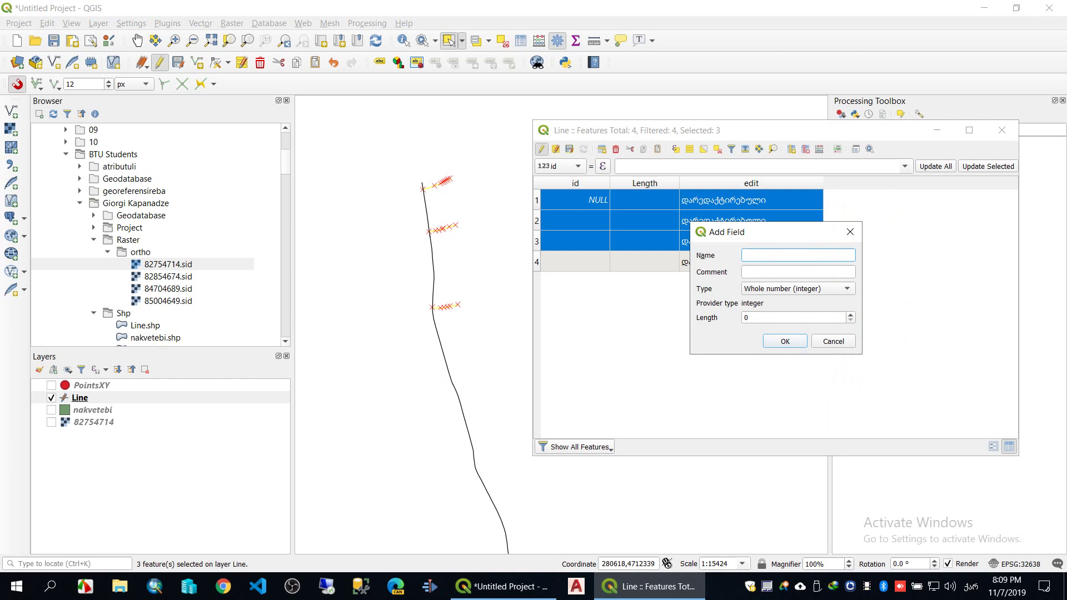
pyautogui.hotkey('alt', 'shift')
pyautogui.write('Type')
pyautogui.click(798, 288)
pyautogui.click(778, 330)
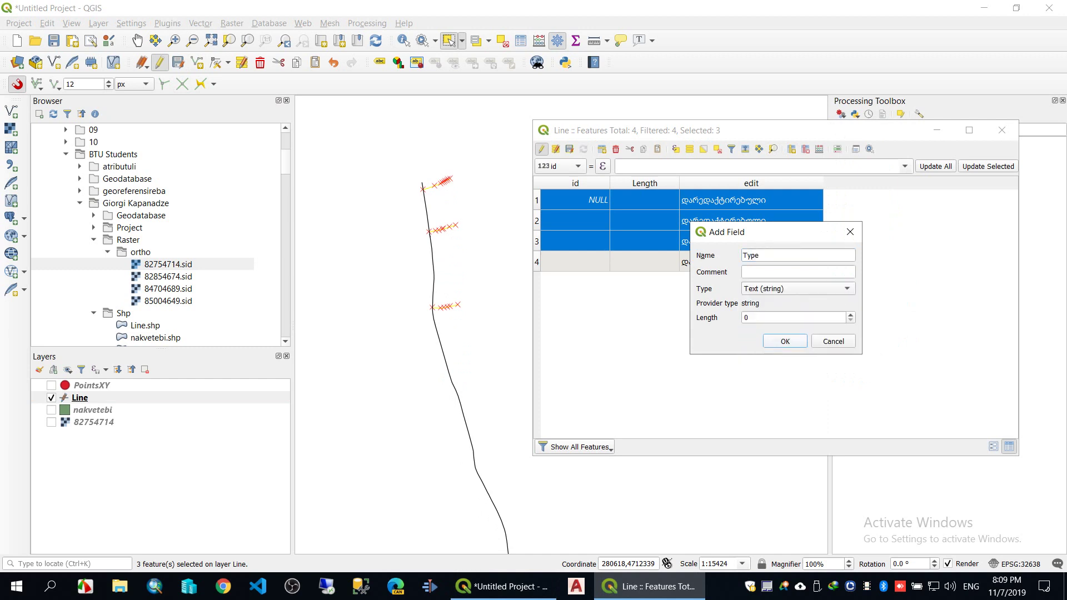
pyautogui.press('Return')
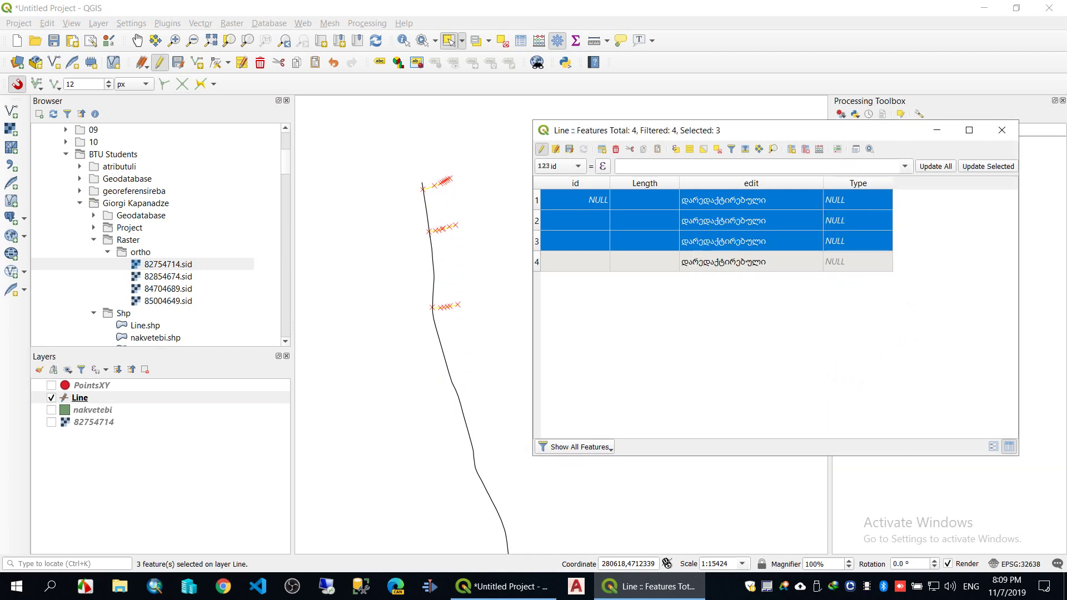
# Widen the Type column and enter მეორეხარისხოვანი as the first row's Type value, selecting the text for copying
pyautogui.moveTo(893, 184); pyautogui.dragTo(952, 184)
pyautogui.doubleClick(872, 199)
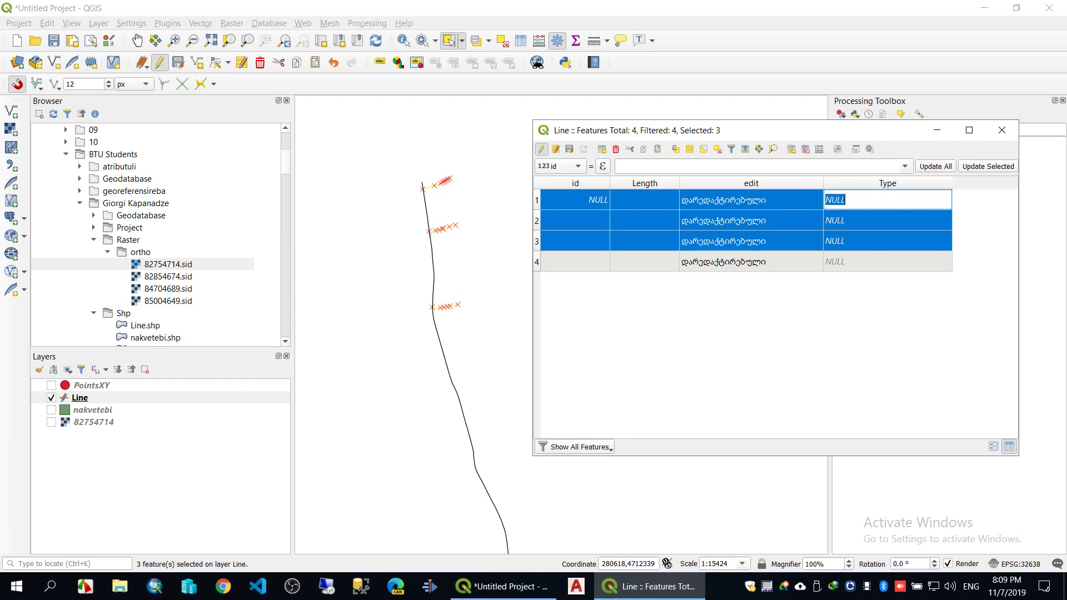
pyautogui.hotkey('alt', 'shift')
pyautogui.write('მეორეხარისხოვანი')
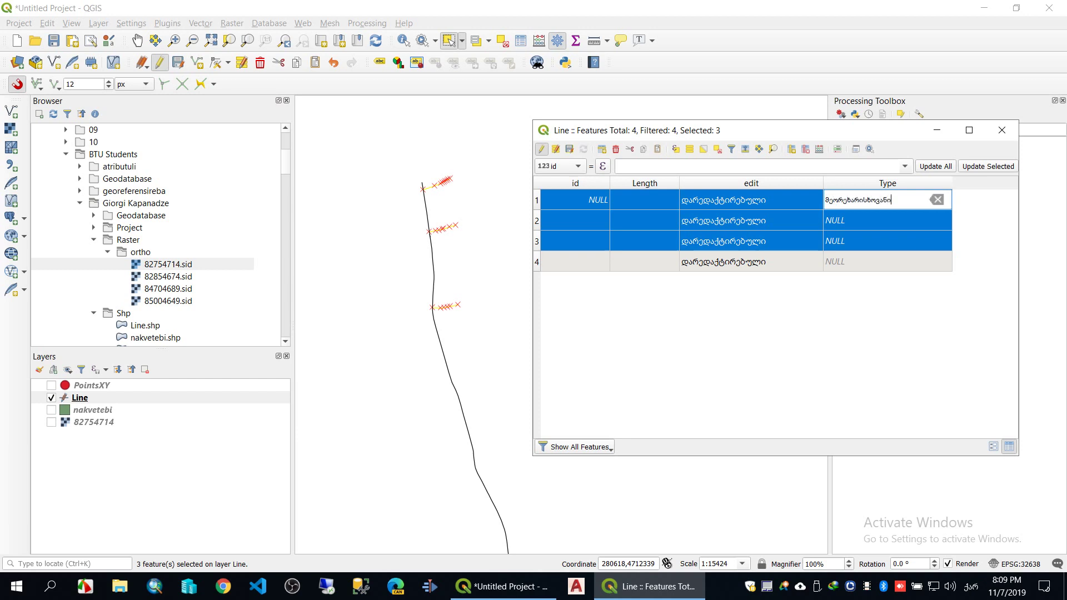
pyautogui.hotkey('ctrl', 'a')
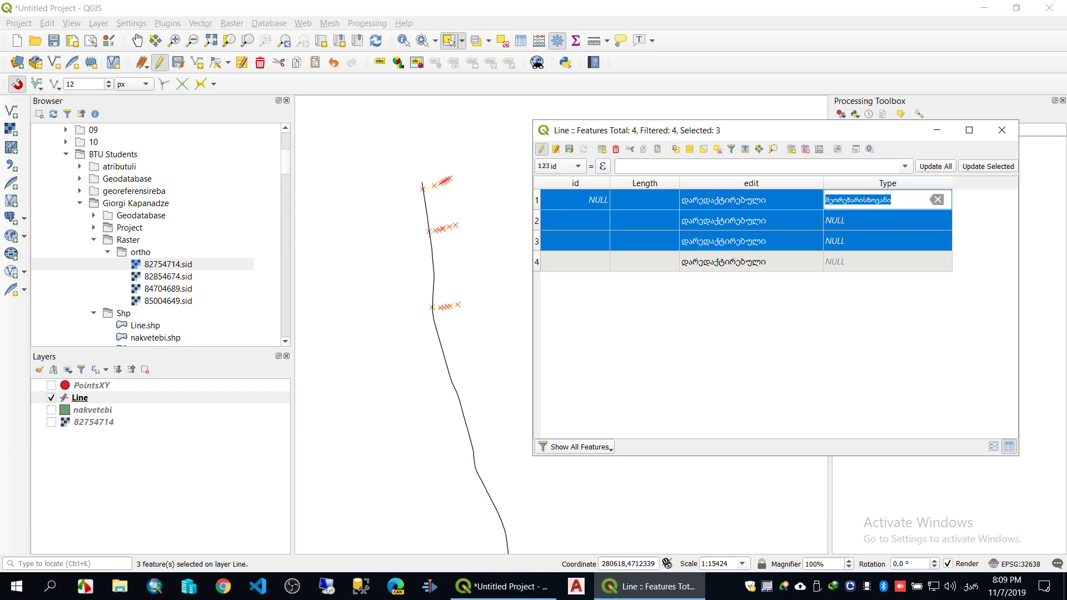
# Paste მეორეხარისხოვანი into the Type cells of the third and fourth rows
pyautogui.doubleClick(887, 241)
pyautogui.hotkey('ctrl', 'v')
pyautogui.press('Return')
pyautogui.doubleClick(887, 262)
pyautogui.hotkey('ctrl', 'v')
pyautogui.press('Return')
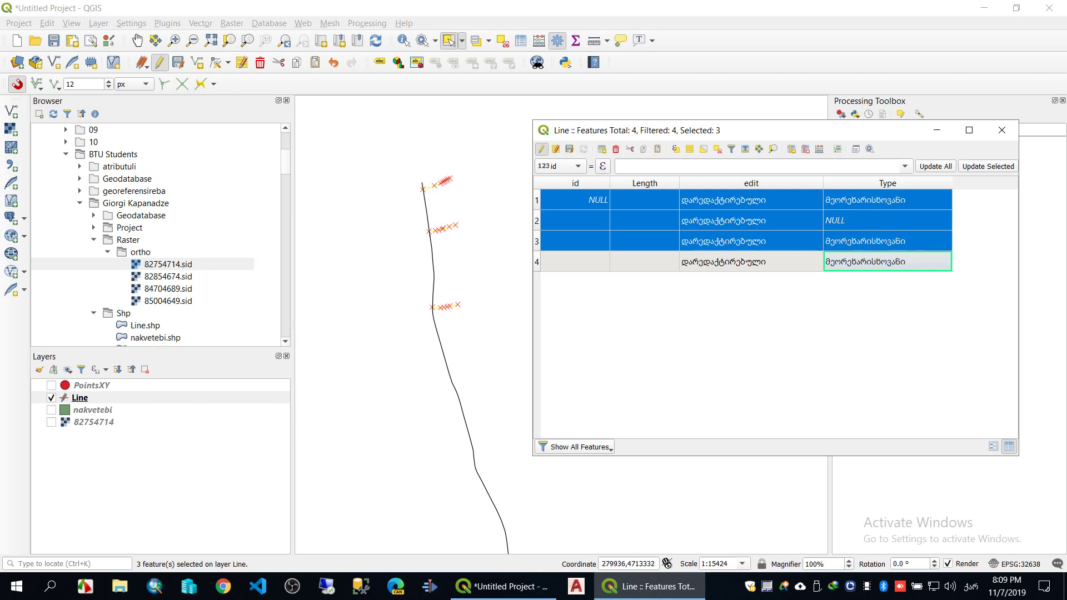
# Select the long main road on the map to identify its row, copy its Type value, and replace it with მთავარი
pyautogui.moveTo(425, 255); pyautogui.dragTo(456, 264)
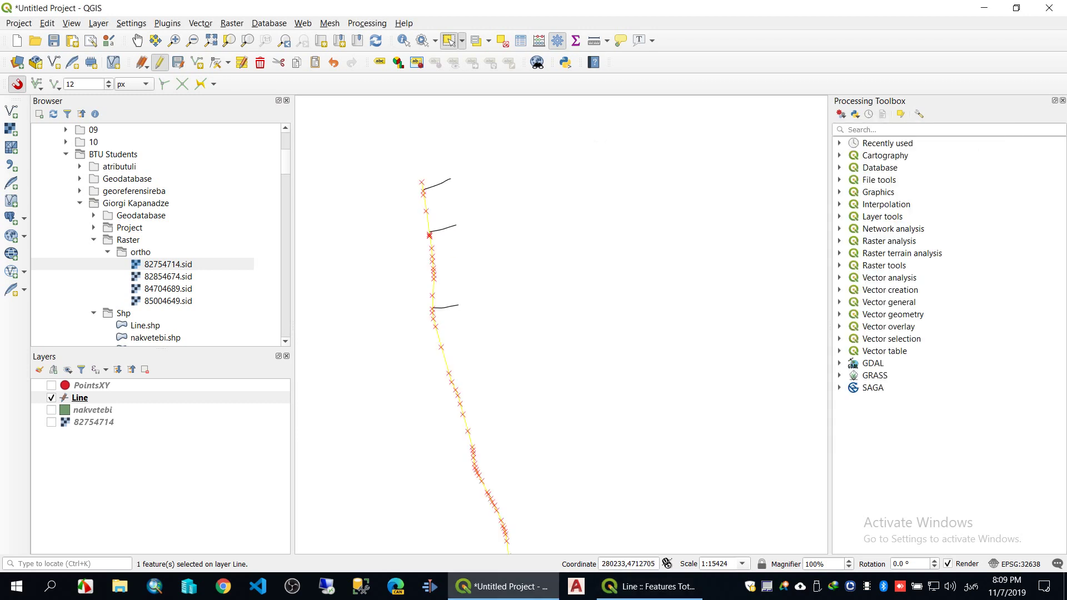
pyautogui.click(649, 586)
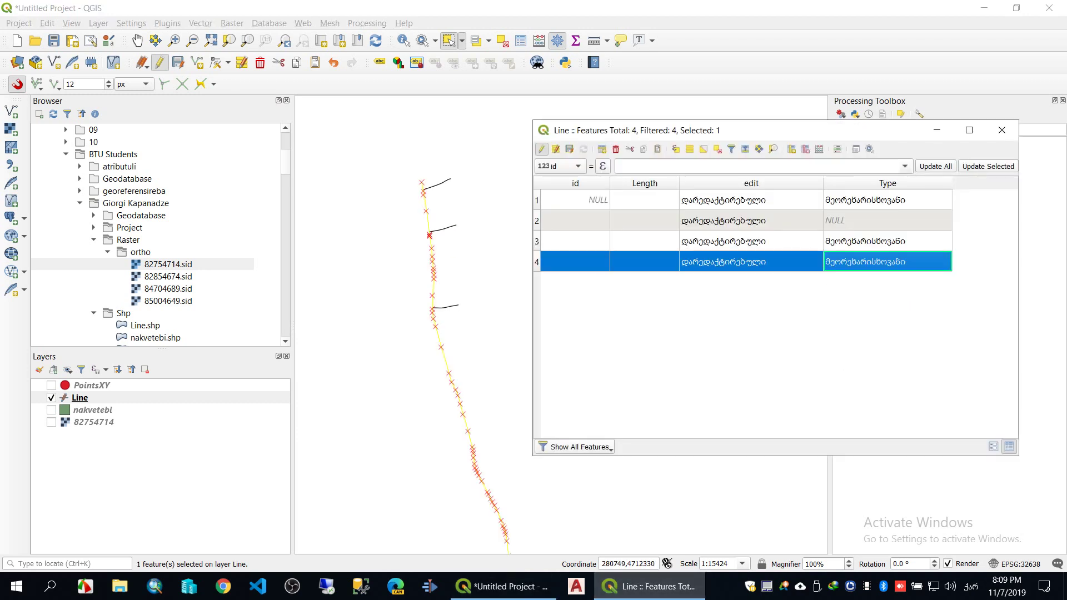
pyautogui.doubleClick(888, 262)
pyautogui.hotkey('ctrl', 'c')
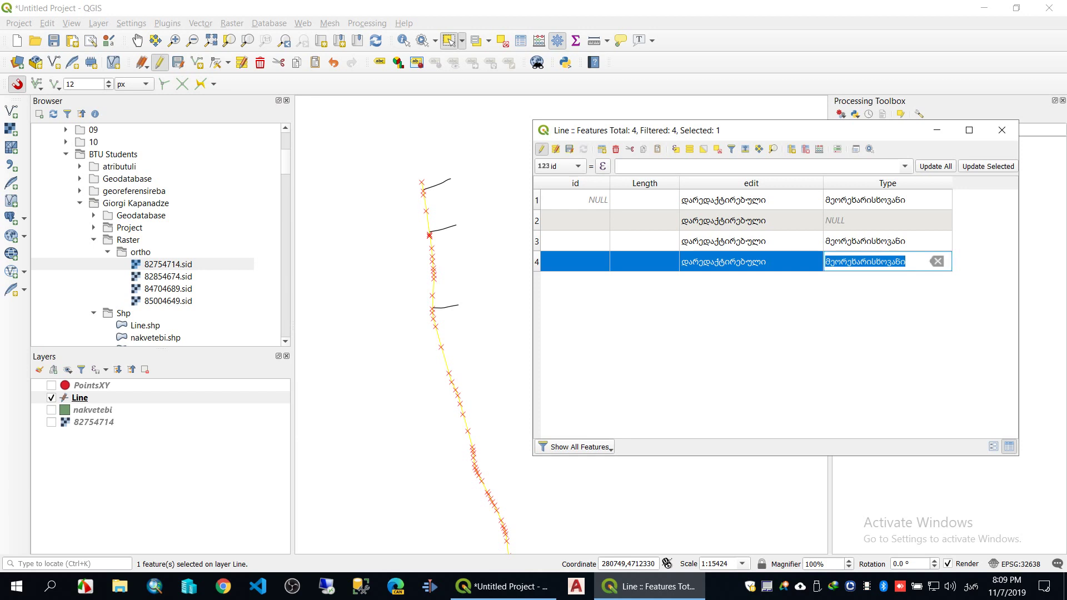
pyautogui.press('BackSpace')
pyautogui.write('მთავარი')
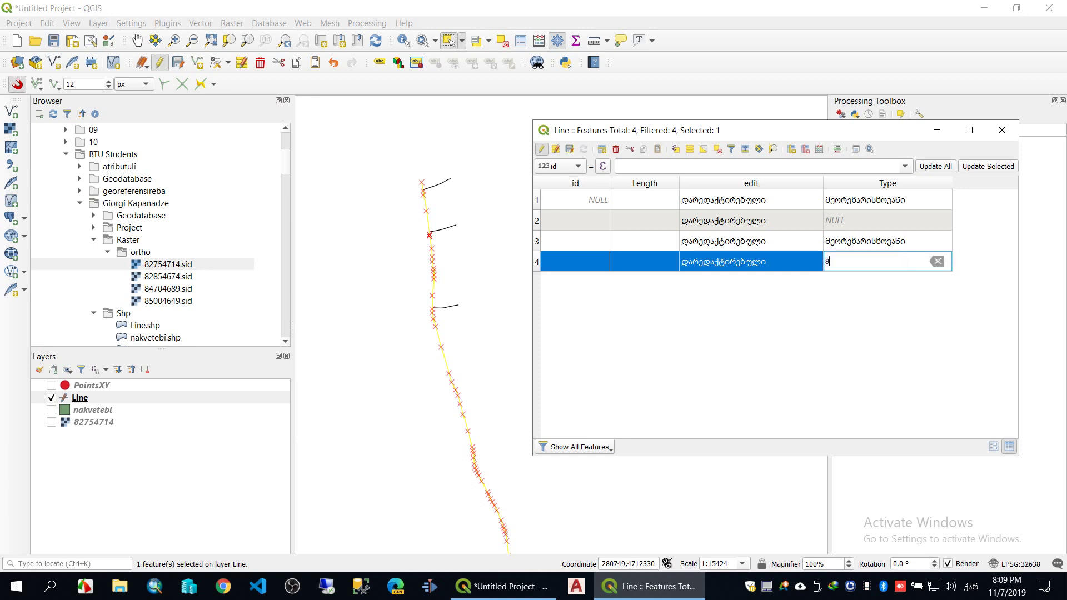
pyautogui.press('Return')
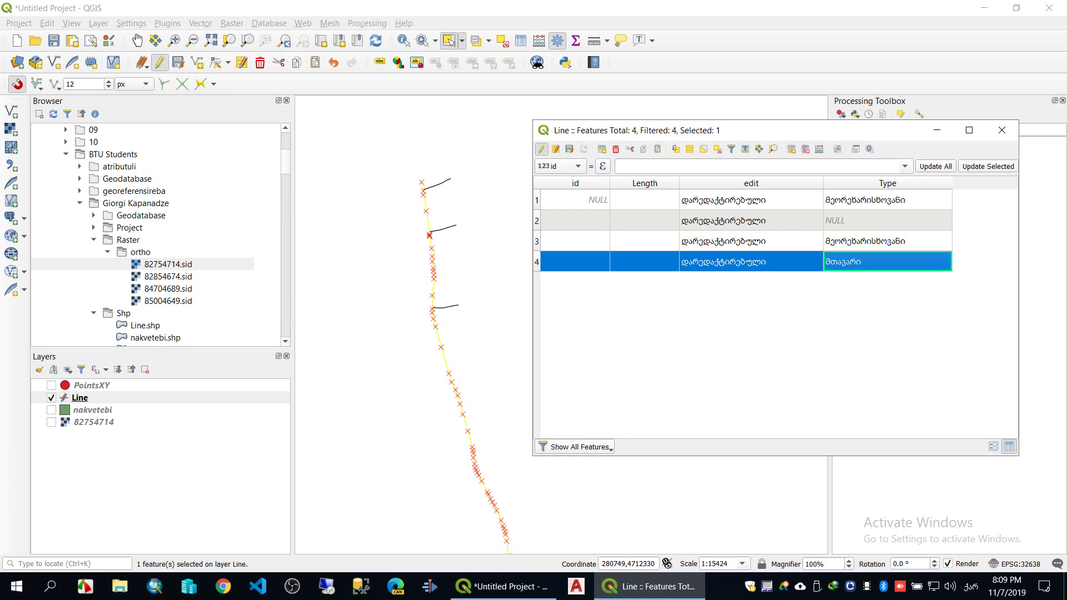
# Paste the copied მეორეხარისხოვანი into the second row's Type cell
pyautogui.doubleClick(888, 221)
pyautogui.hotkey('ctrl', 'v')
pyautogui.press('Return')
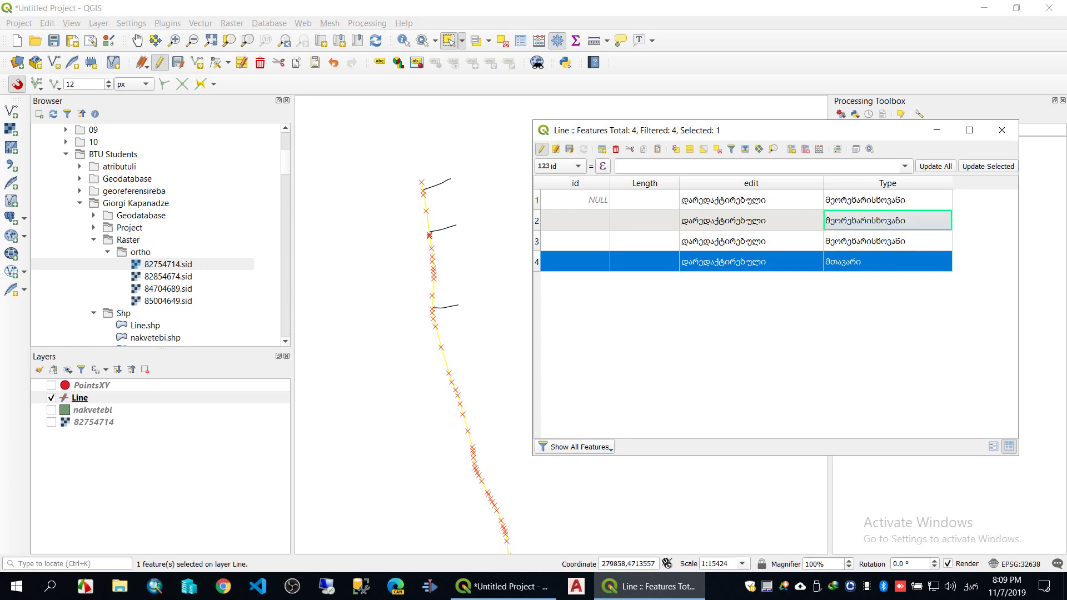
# Reselect the main road to check its attribute row, close the attribute table, and save the Line layer's edits
pyautogui.click(502, 41)
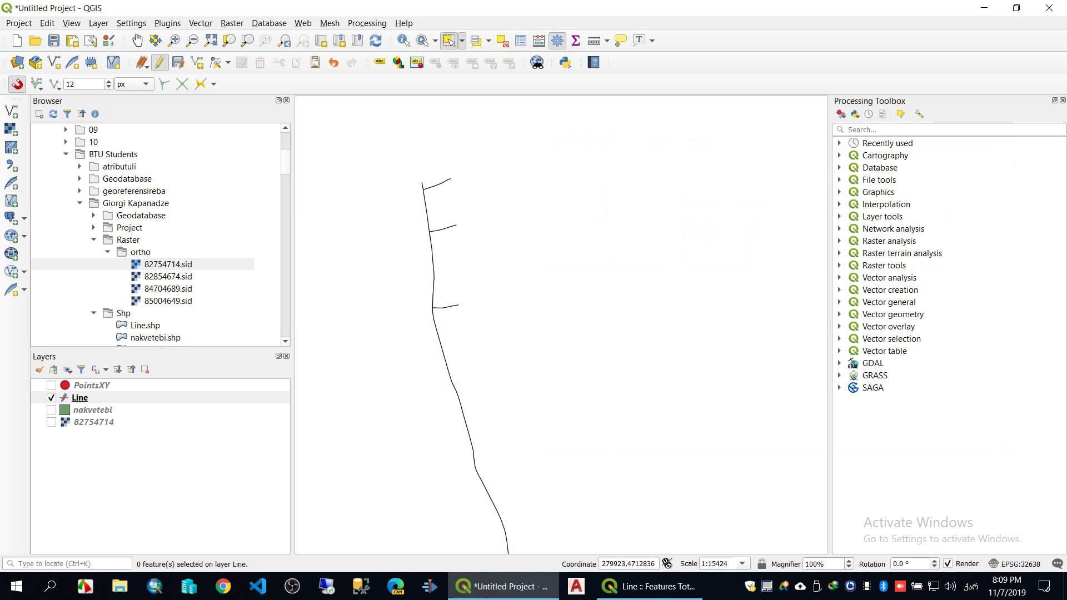
pyautogui.moveTo(506, 399); pyautogui.dragTo(449, 420)
pyautogui.click(649, 586)
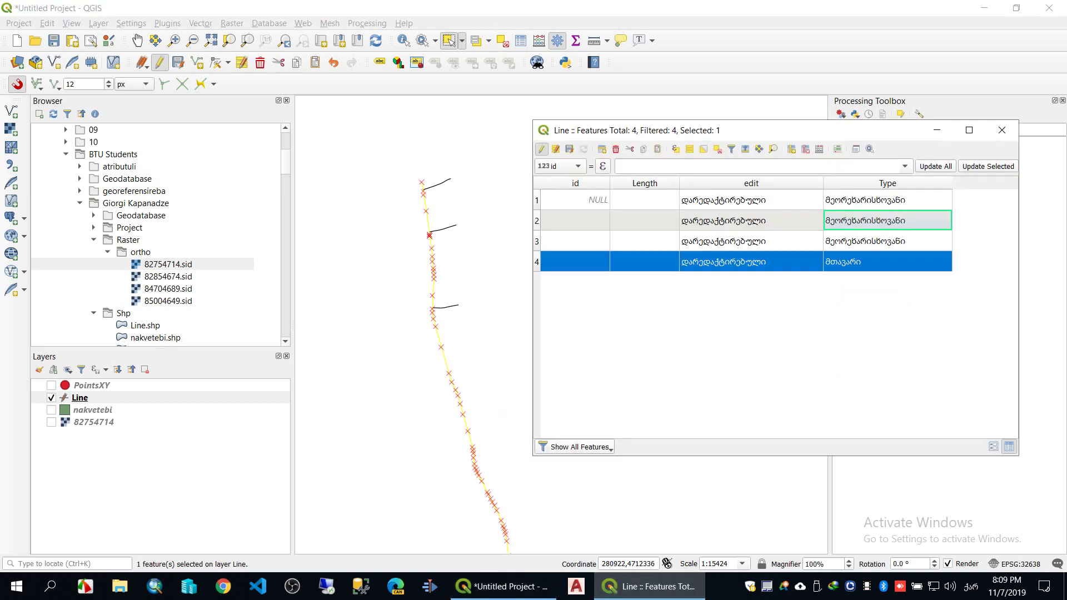
pyautogui.click(1001, 130)
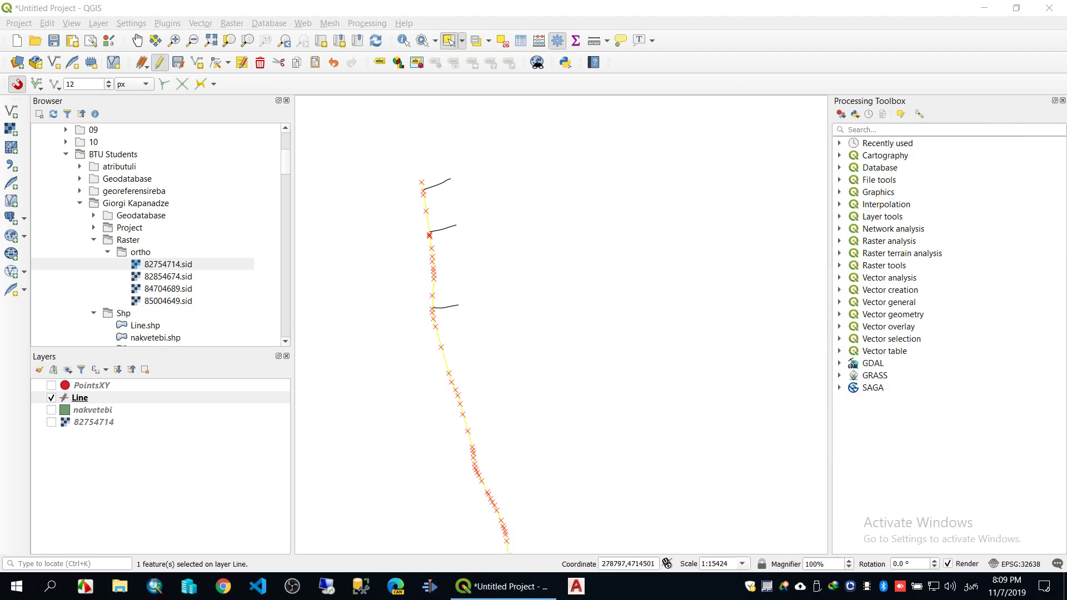
pyautogui.click(178, 62)
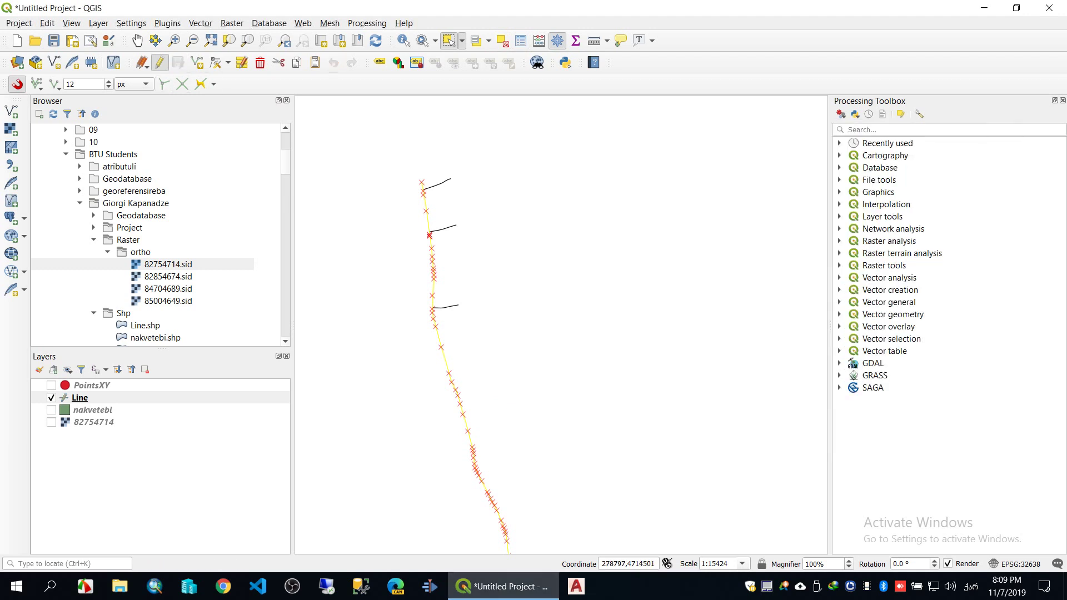
# Switch the Line layer's symbology to Categorized on the Type column and classify its values
pyautogui.rightClick(83, 398)
pyautogui.click(129, 391)
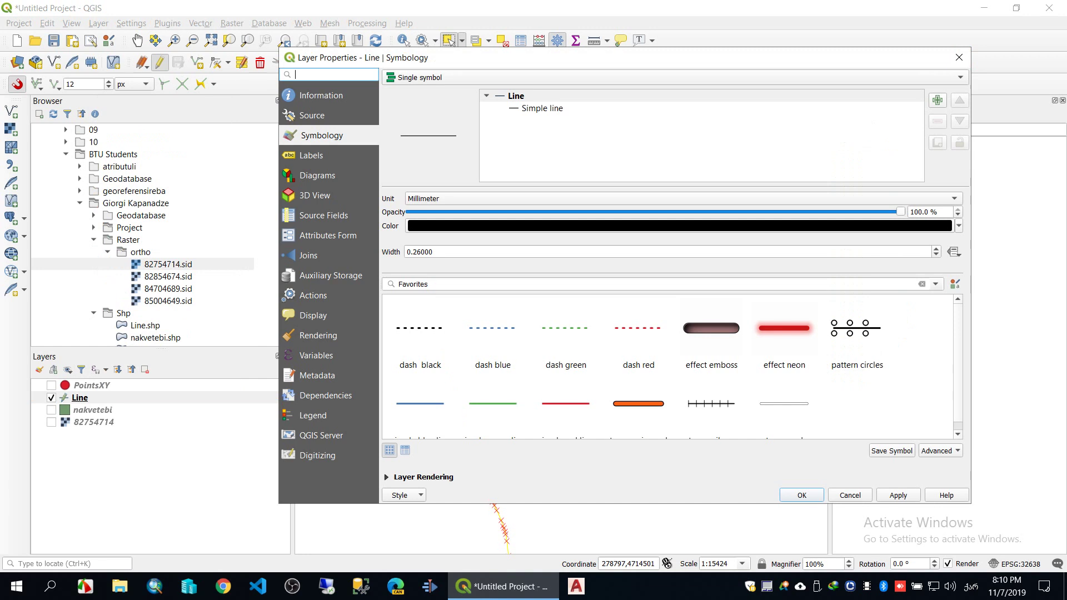
pyautogui.click(959, 77)
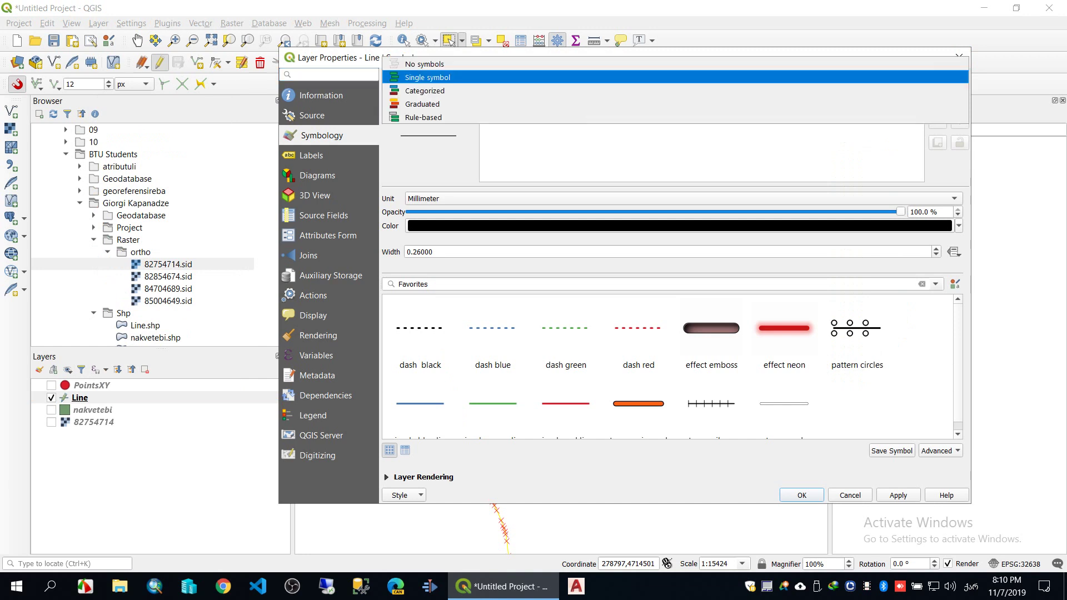
pyautogui.click(425, 90)
pyautogui.click(941, 97)
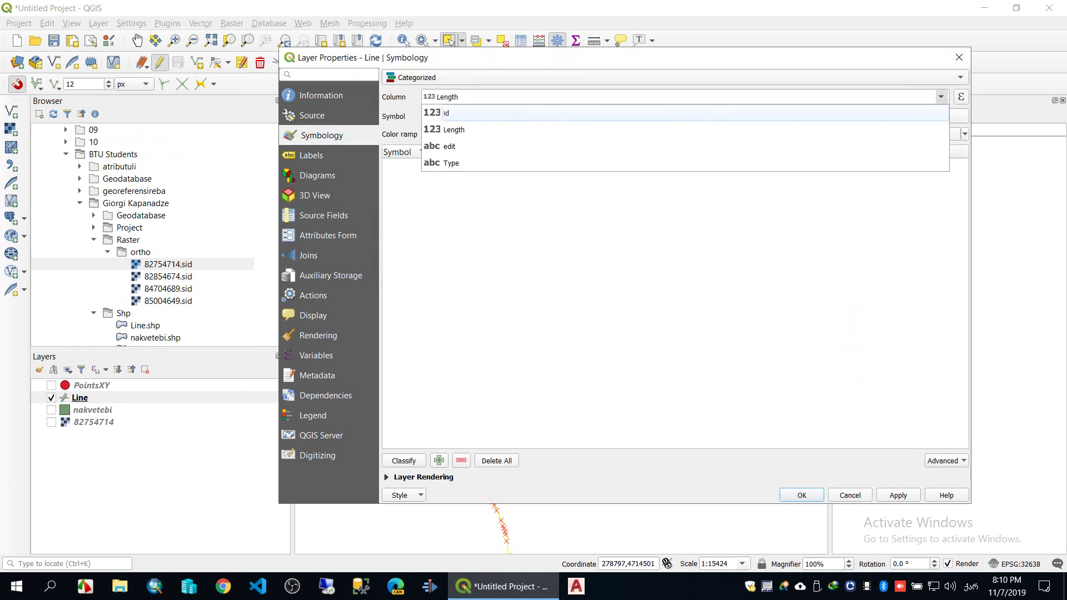
pyautogui.press('Down')
pyautogui.press('Down')
pyautogui.press('Down')
pyautogui.press('Return')
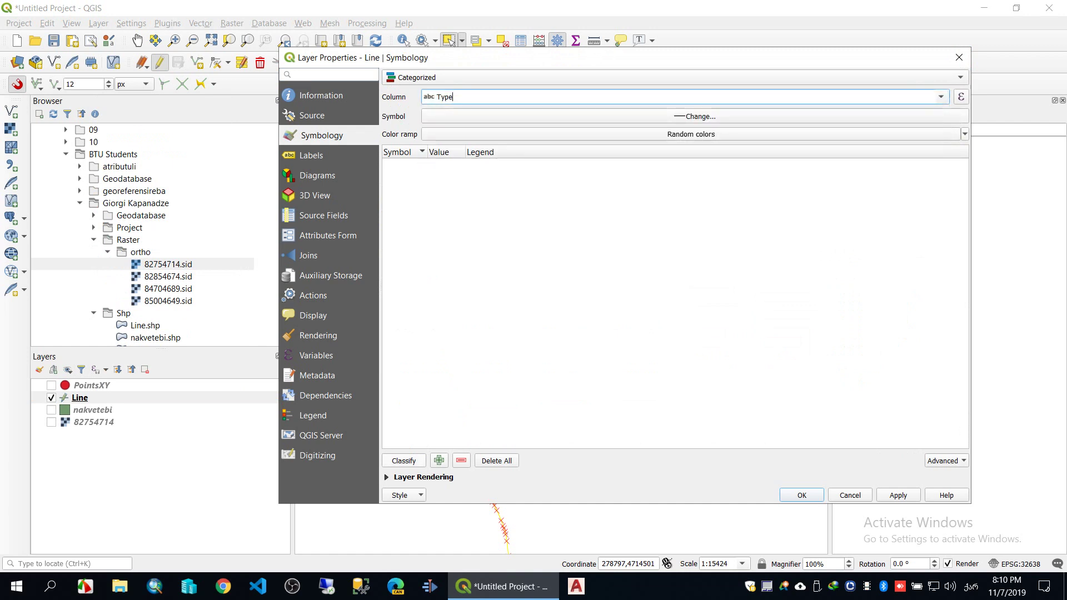
pyautogui.click(404, 460)
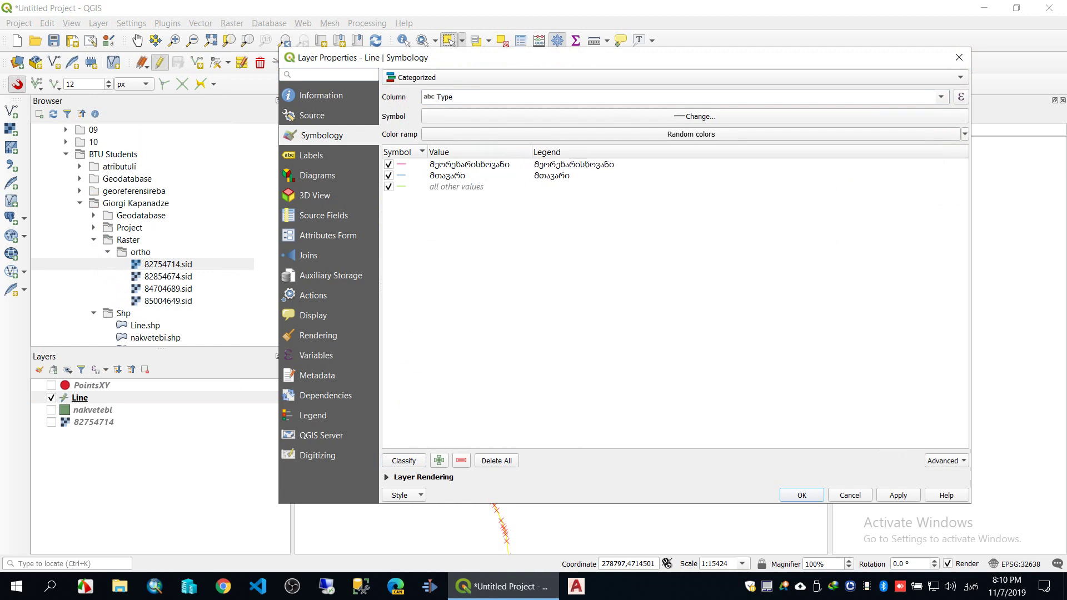
# Change the მეორეხარისხოვანი category's colour to near-black #210414 and widen the Symbol column
pyautogui.click(401, 165)
pyautogui.rightClick(401, 164)
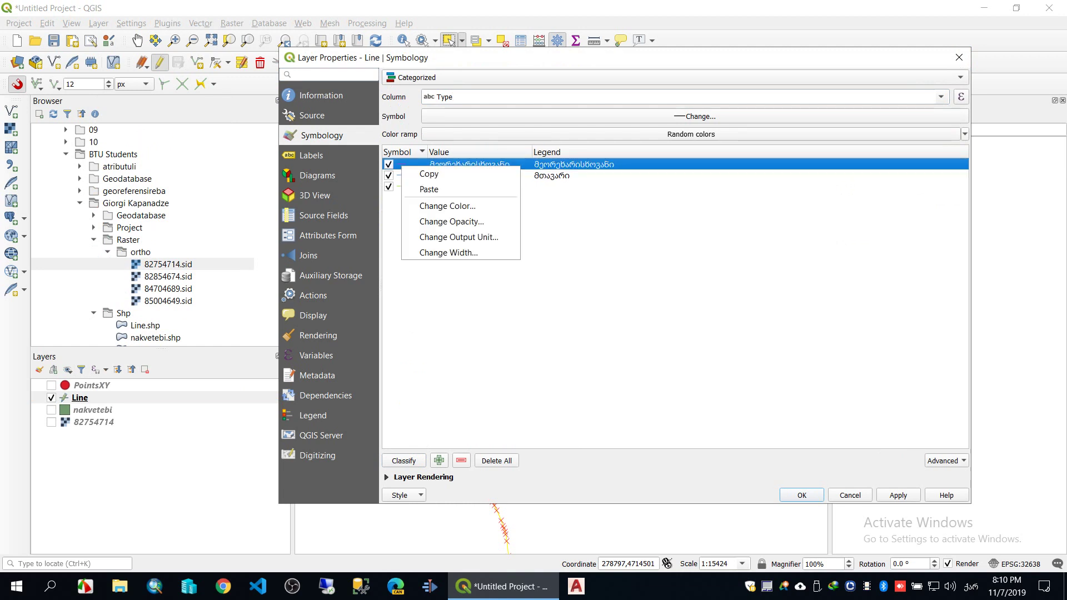
pyautogui.click(447, 205)
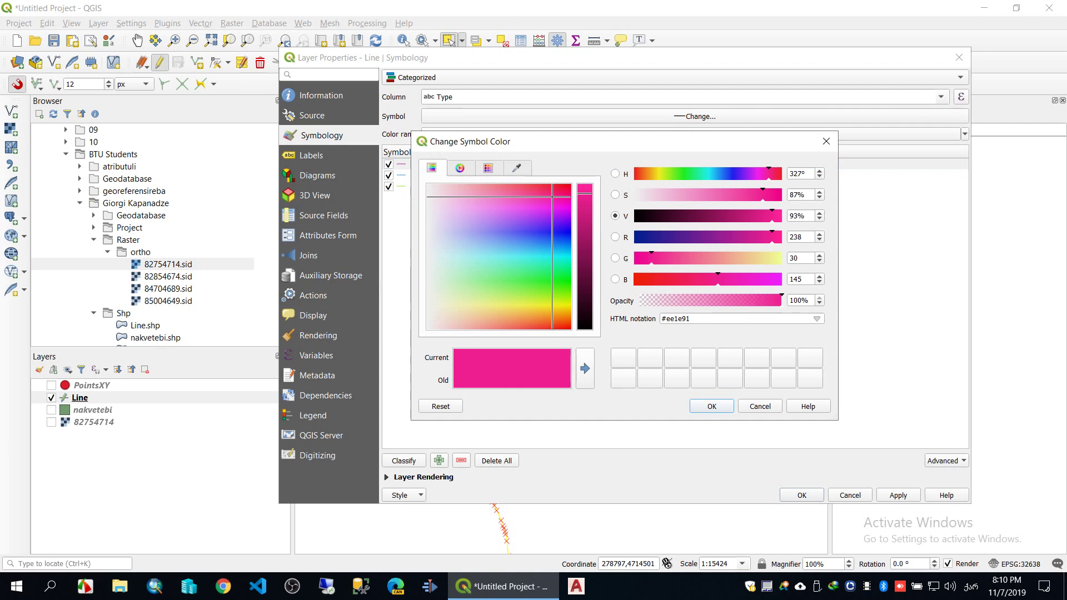
pyautogui.click(585, 311)
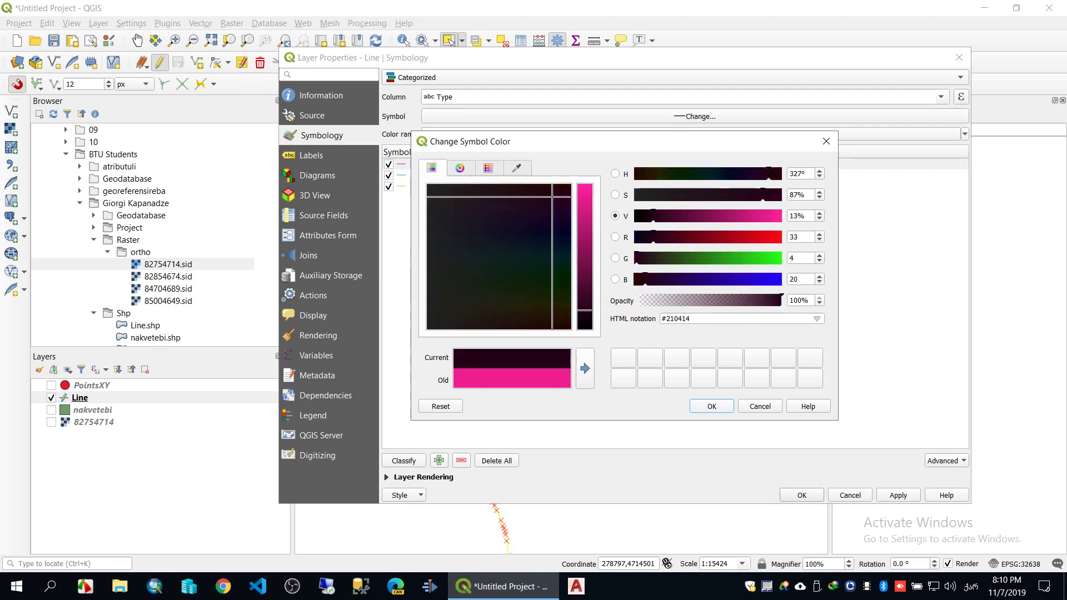
pyautogui.click(711, 406)
pyautogui.moveTo(427, 153); pyautogui.dragTo(443, 152)
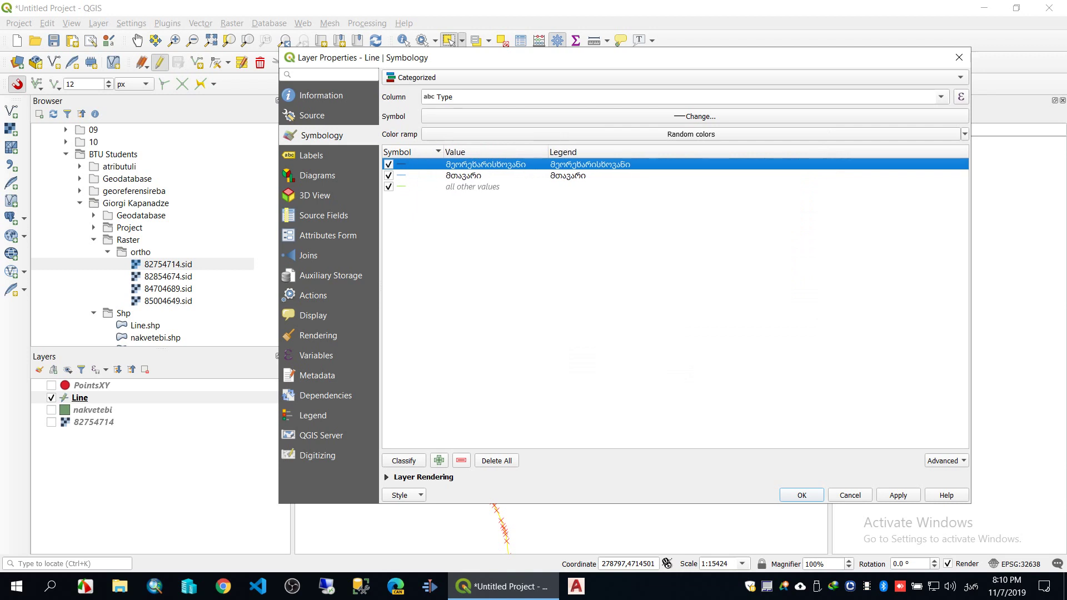
# Change the მთავარი category's symbol colour to red and set its width to 2
pyautogui.click(402, 175)
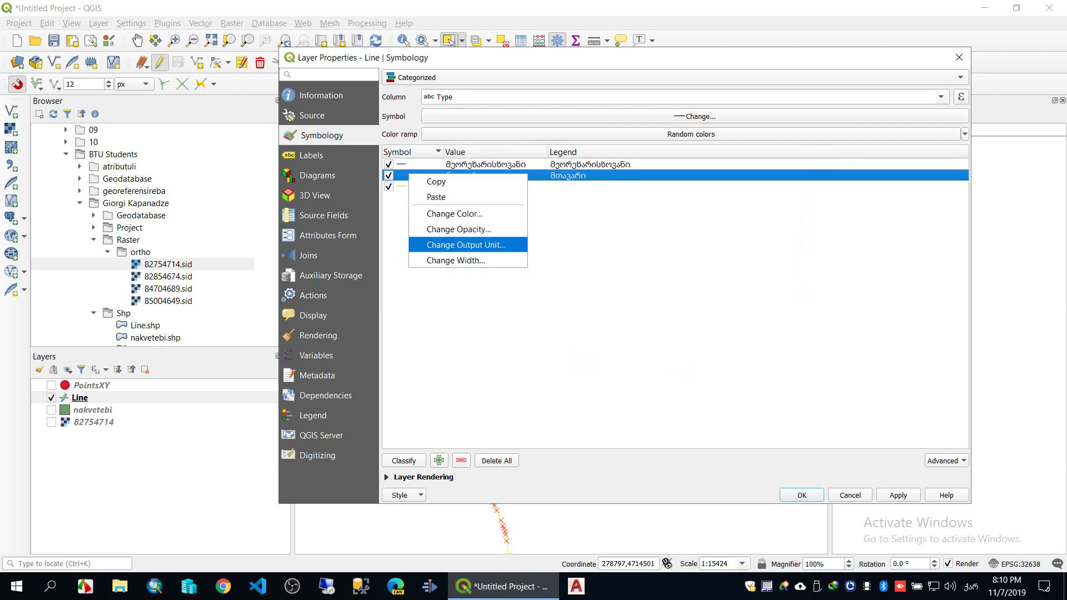
pyautogui.click(455, 214)
pyautogui.moveTo(517, 244); pyautogui.dragTo(561, 187)
pyautogui.press('Return')
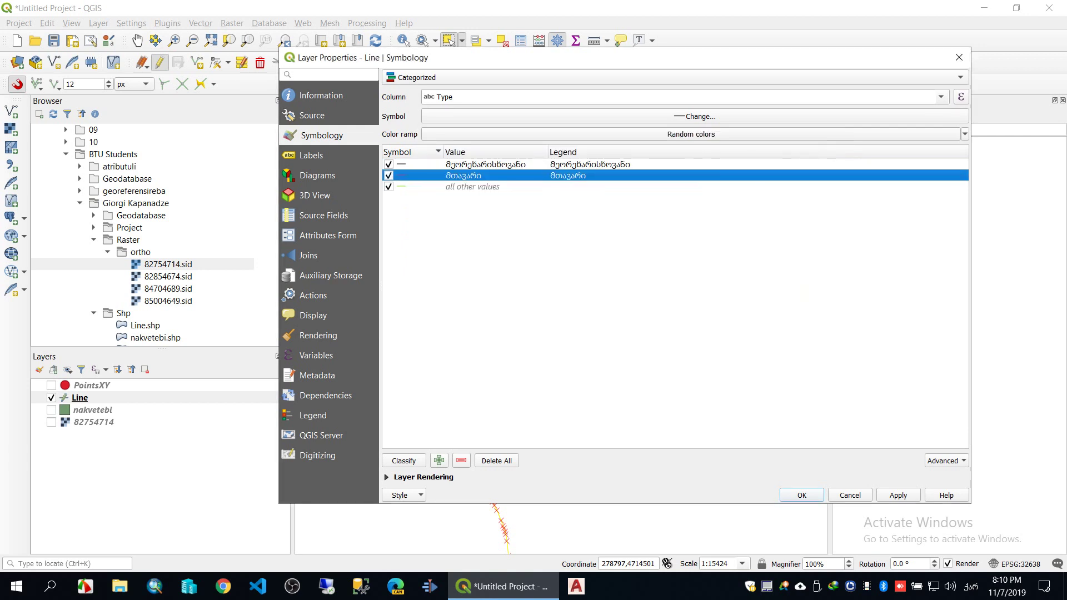
pyautogui.rightClick(423, 173)
pyautogui.click(465, 259)
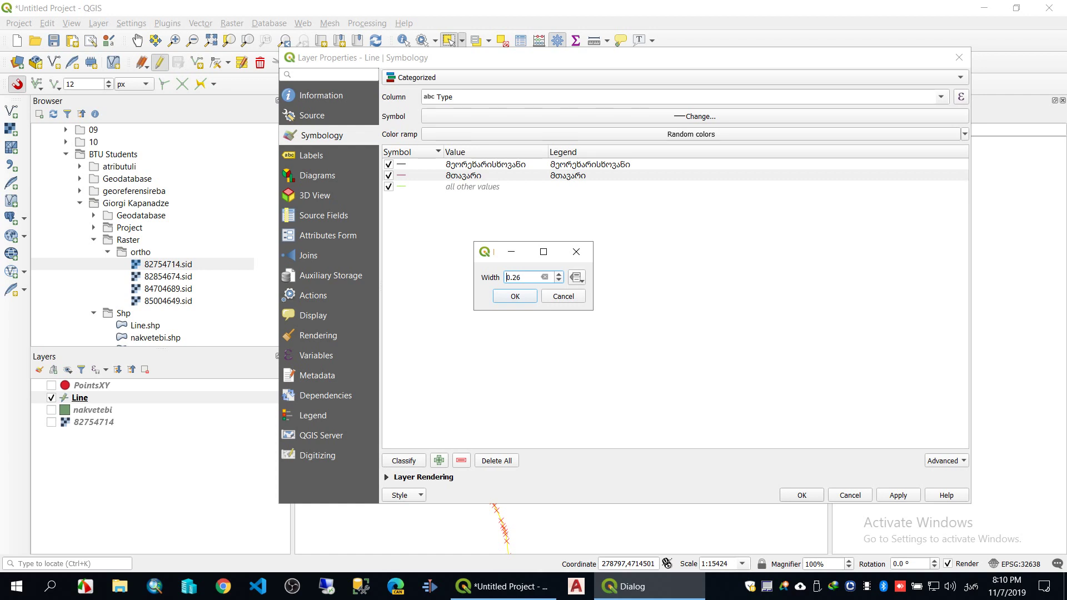
pyautogui.doubleClick(514, 277)
pyautogui.write('2')
pyautogui.press('Return')
# Set the მეორეხარისხოვანი category's line width to 1, apply the categorized symbology, and clear the selection on the map
pyautogui.click(419, 164)
pyautogui.rightClick(419, 162)
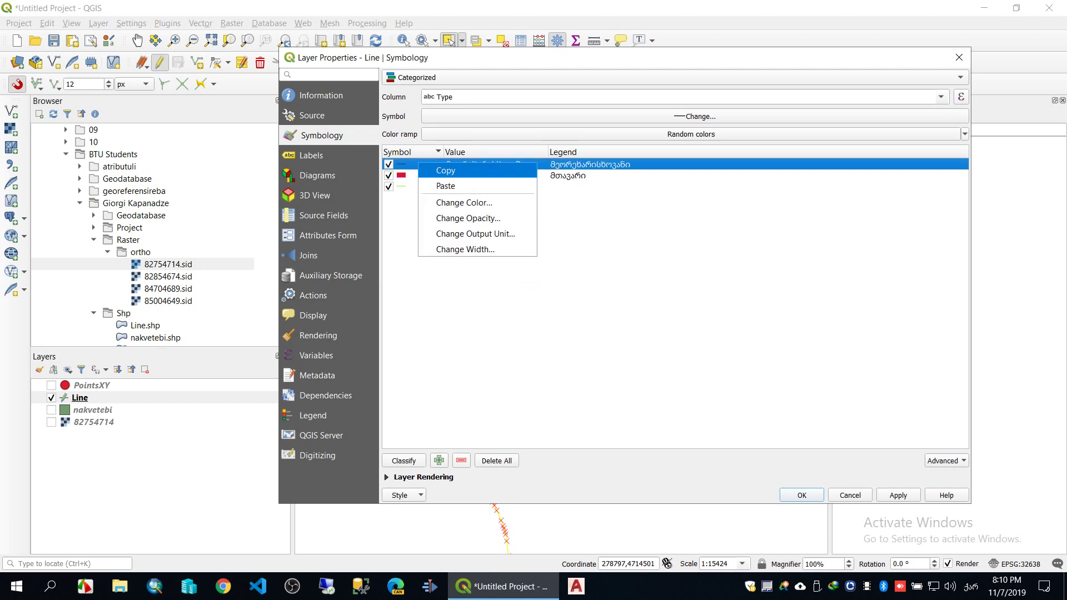
pyautogui.click(455, 249)
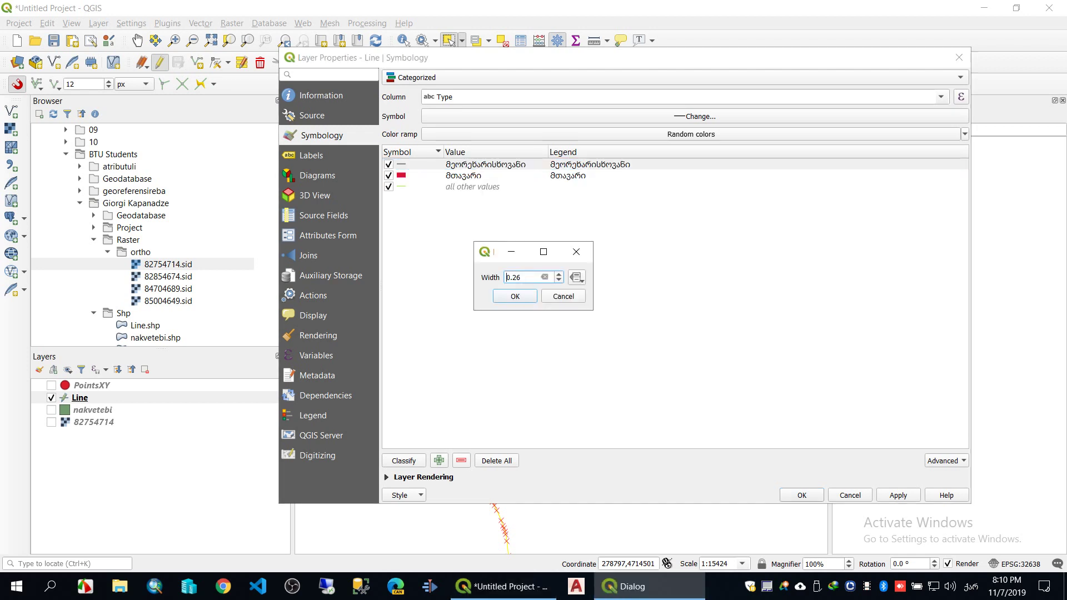
pyautogui.write('1')
pyautogui.press('Return')
pyautogui.click(897, 495)
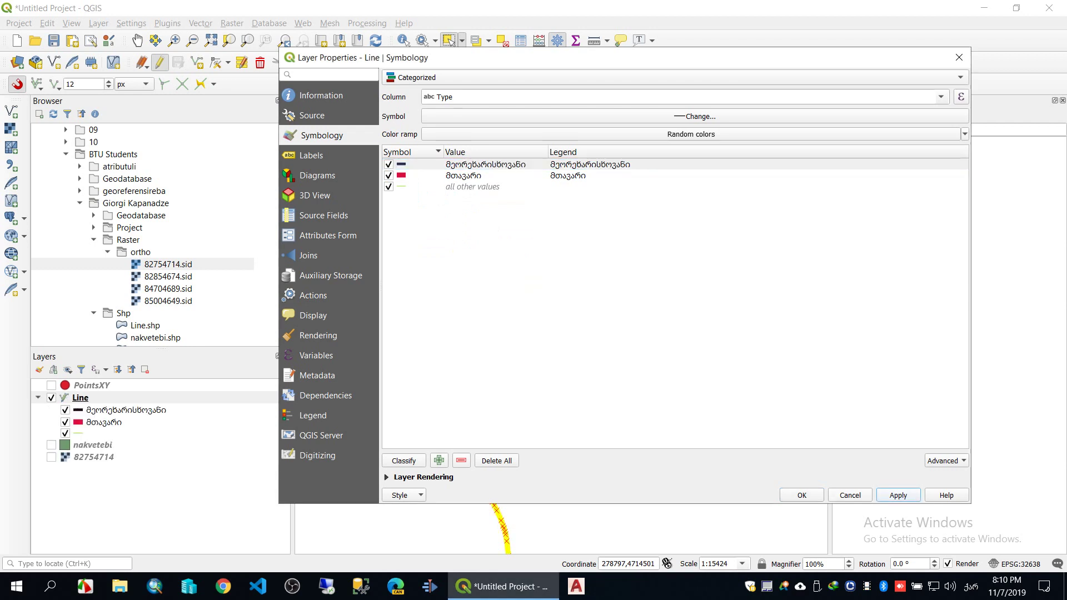
pyautogui.click(802, 495)
pyautogui.click(639, 434)
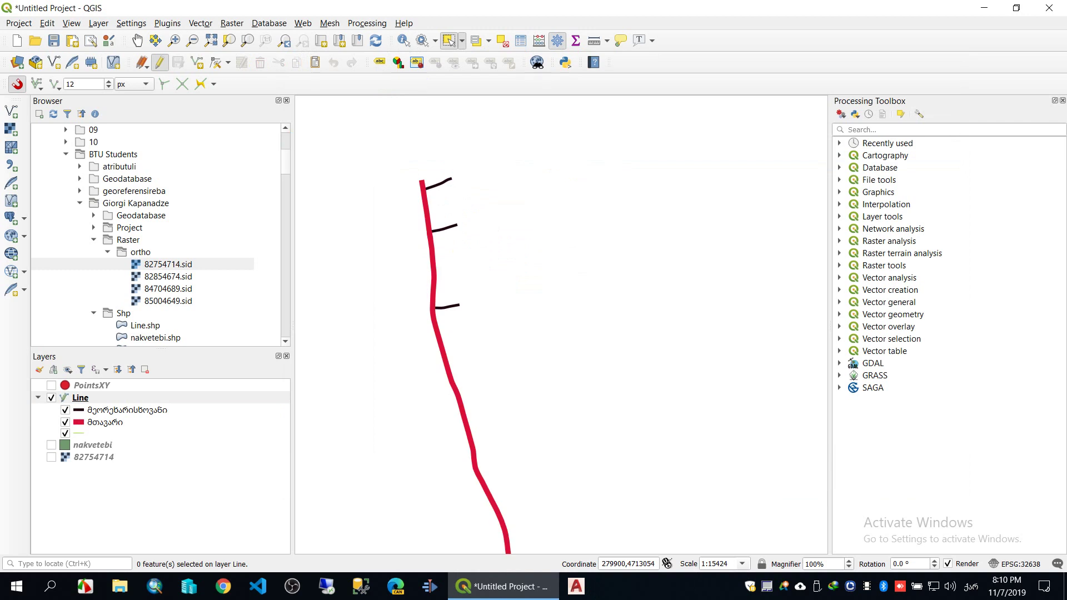
# Turn off editing for the Line layer
pyautogui.moveTo(522, 392); pyautogui.dragTo(535, 329)
pyautogui.scroll(-1, 553, 300)
pyautogui.click(81, 397)
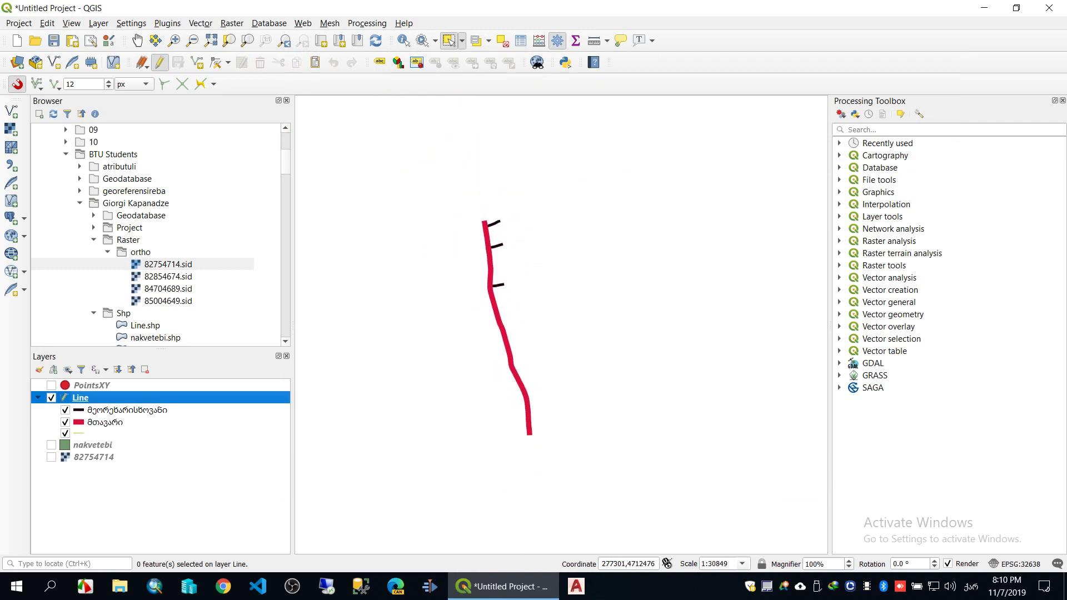
pyautogui.click(159, 62)
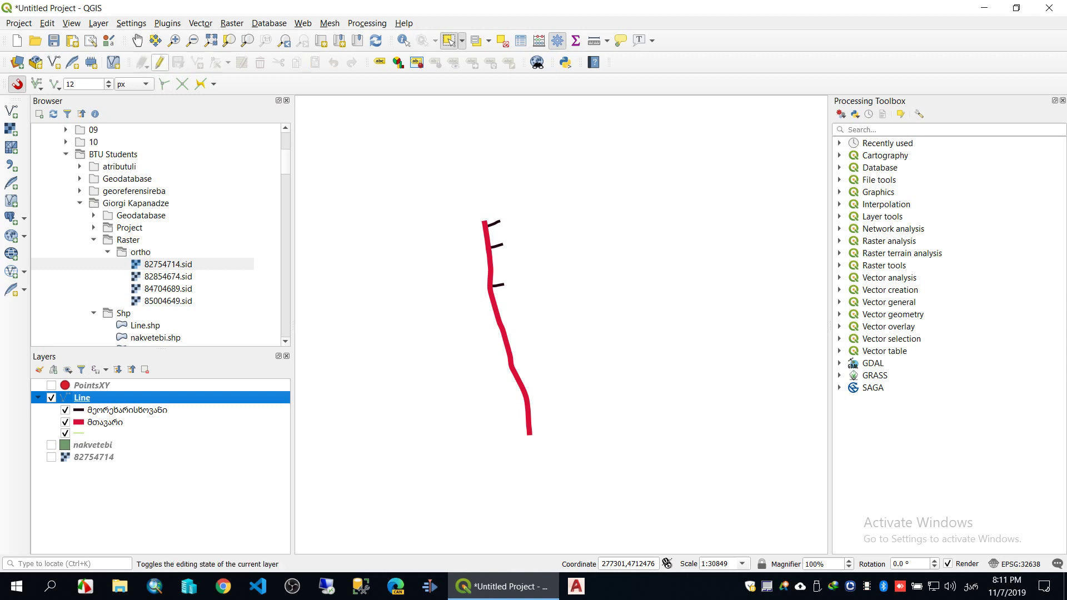
# Start saving the Line layer's style as a QGIS layer style file and browse to the student's folder under GIS > BTU Students
pyautogui.rightClick(107, 397)
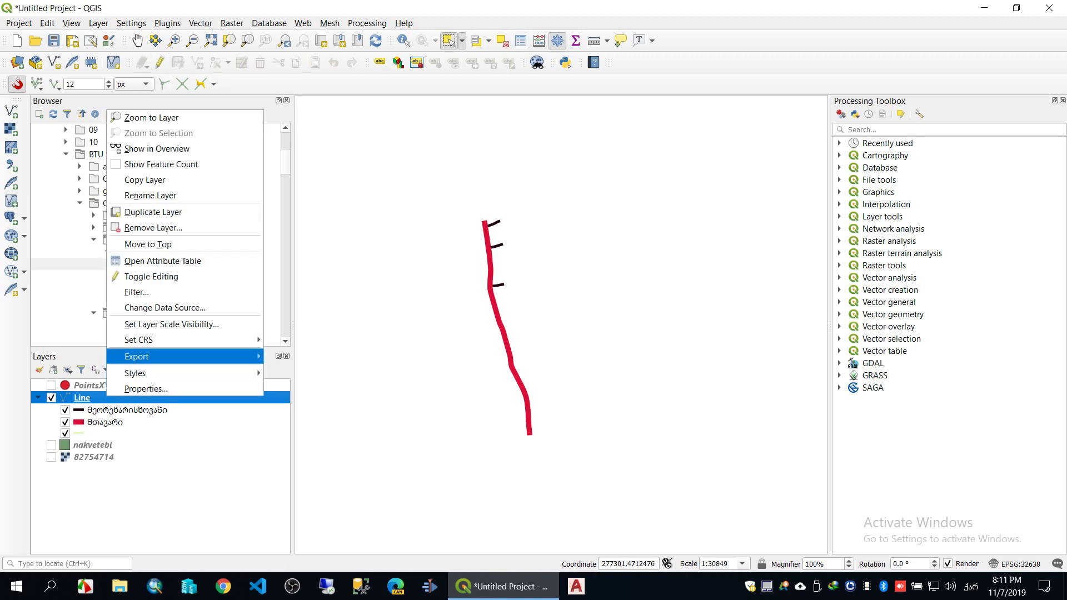
pyautogui.moveTo(133, 356)
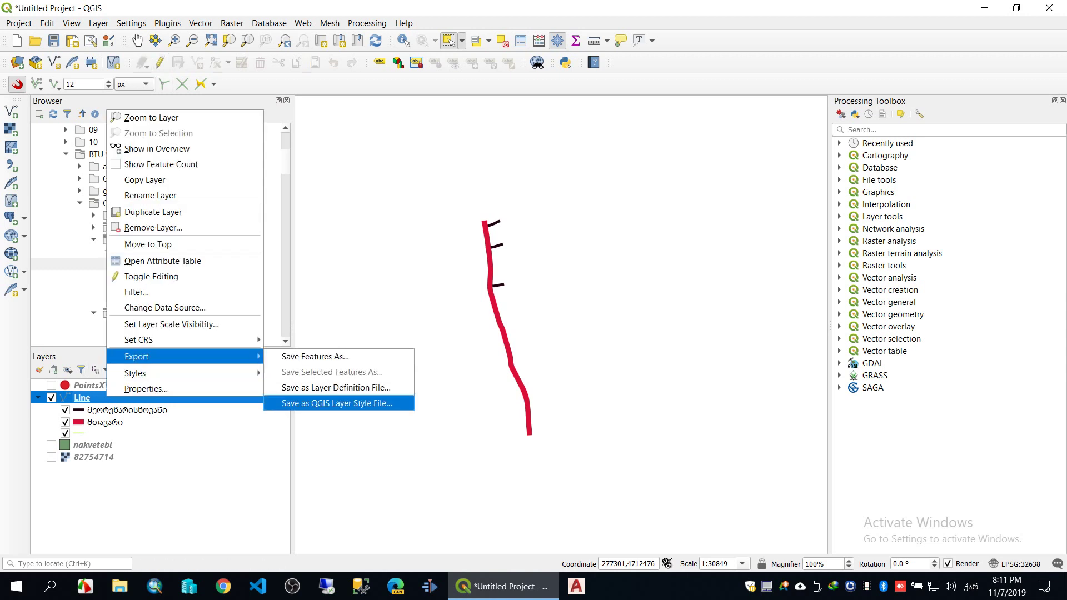
pyautogui.click(336, 403)
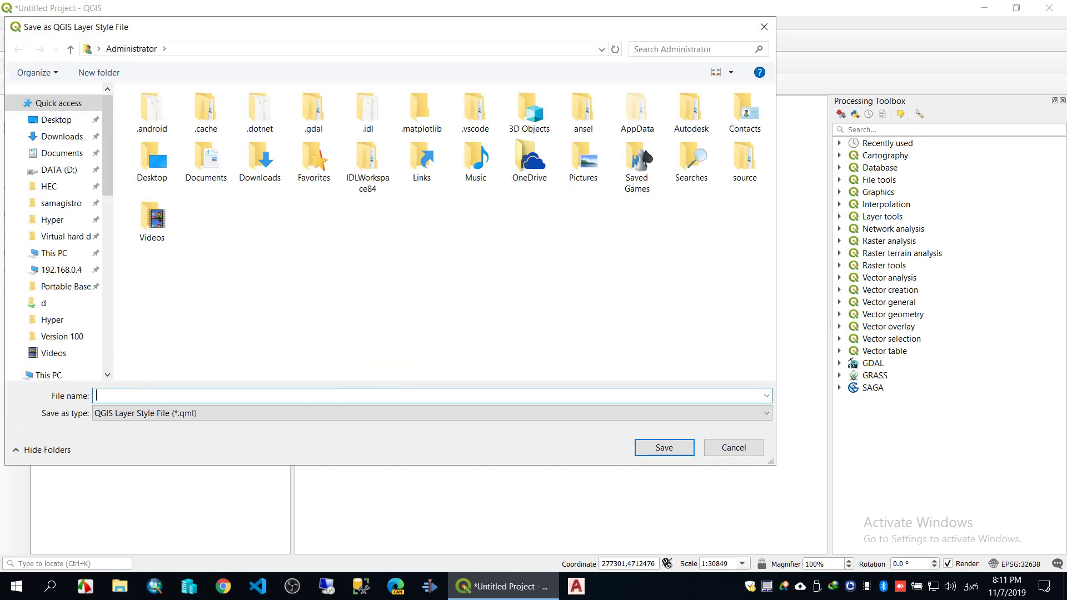
pyautogui.scroll(-5, 217, 288)
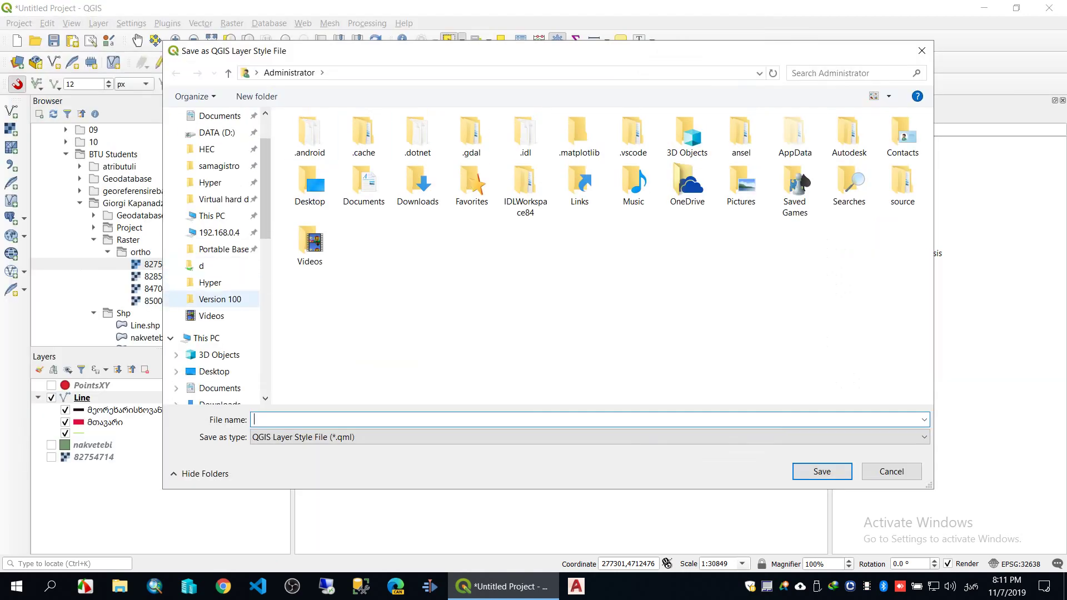
pyautogui.scroll(-3, 217, 288)
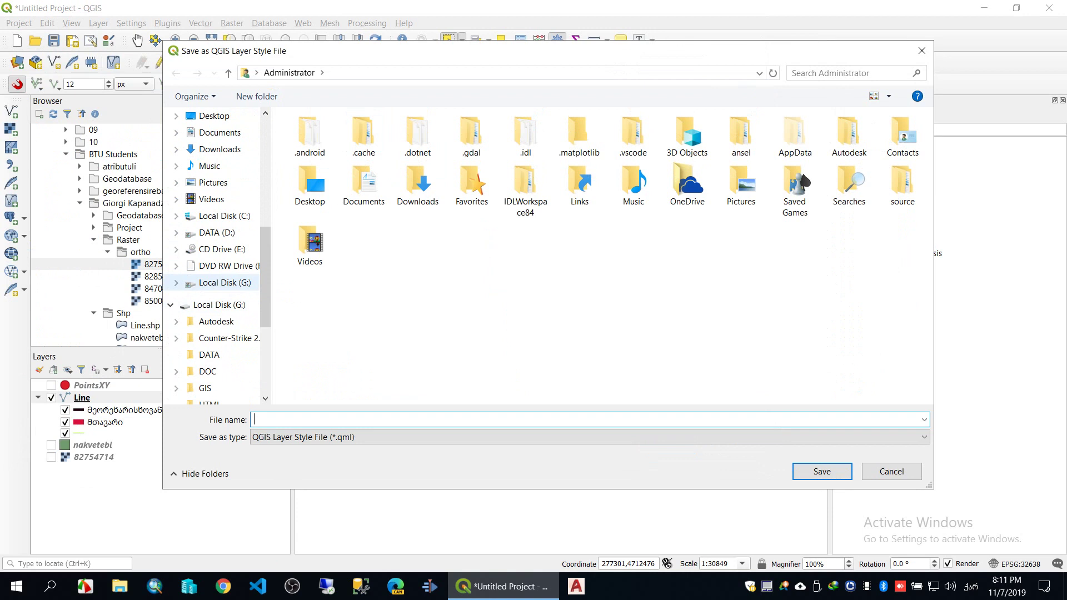
pyautogui.click(176, 338)
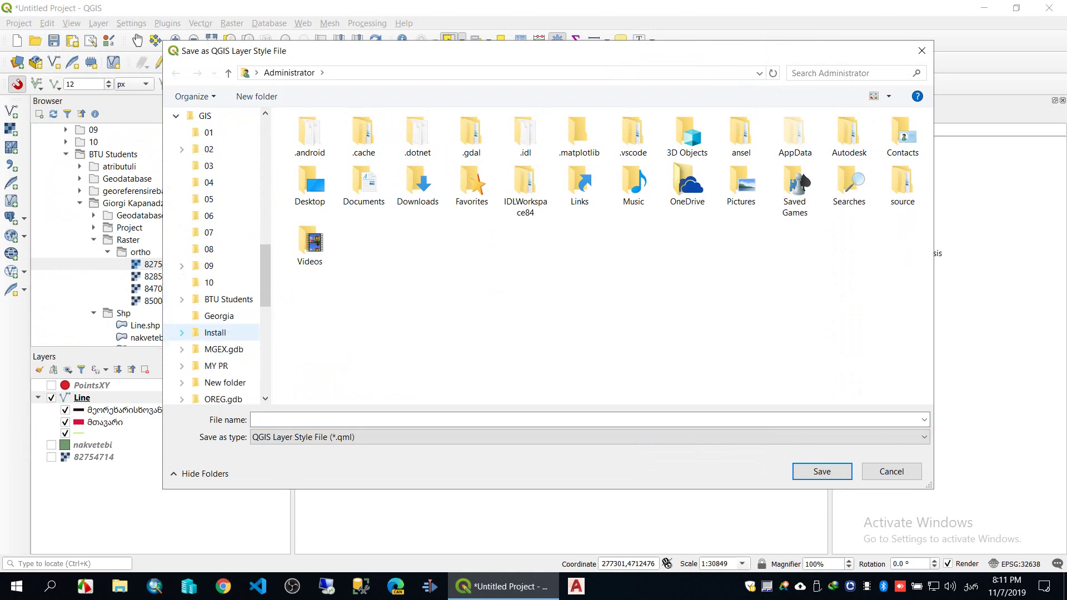
pyautogui.click(181, 299)
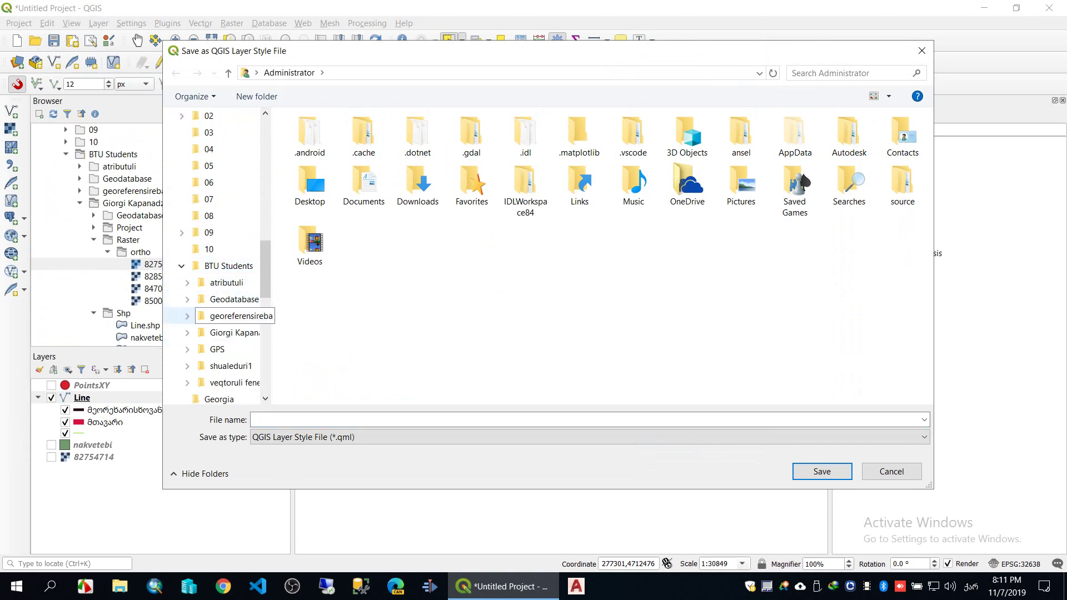
pyautogui.click(243, 332)
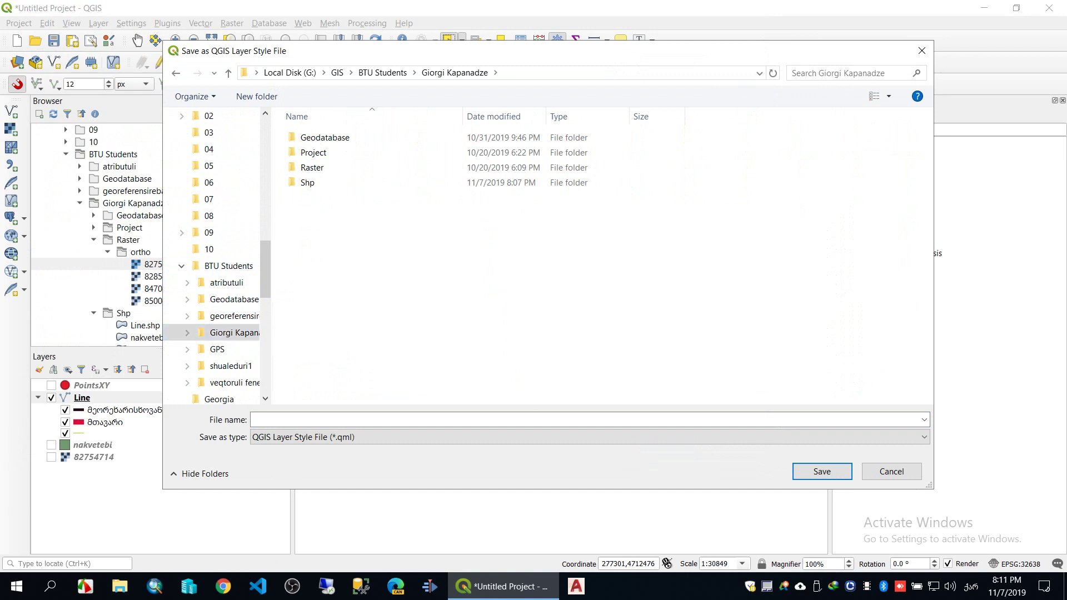
# Create a new folder named Style inside the student's folder
pyautogui.click(256, 96)
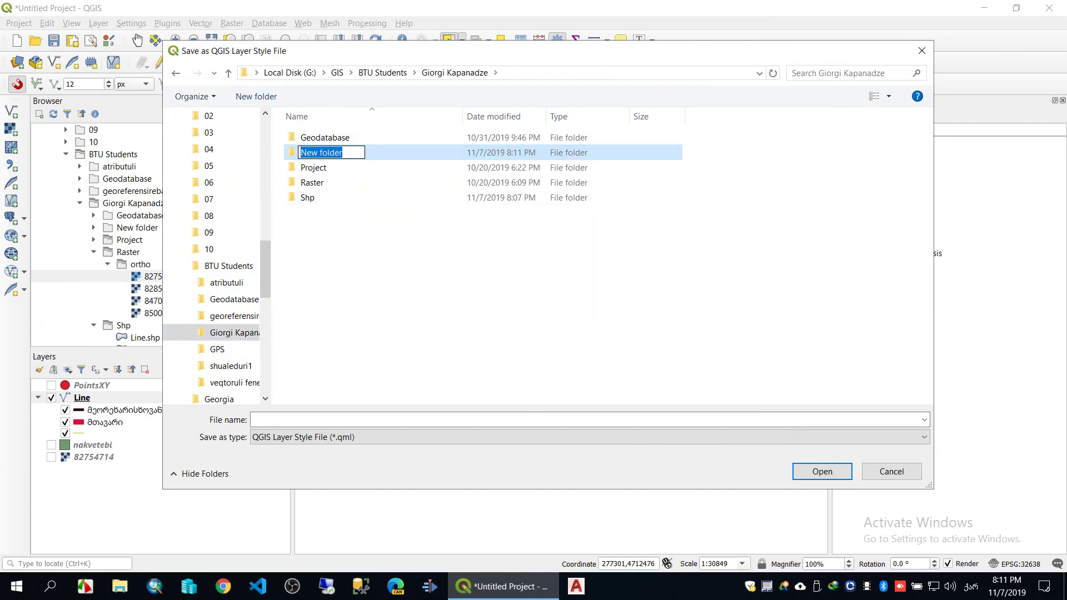
pyautogui.hotkey('alt', 'shift')
pyautogui.write('Lay')
pyautogui.press('BackSpace')
pyautogui.press('BackSpace')
pyautogui.press('BackSpace')
pyautogui.write('Style')
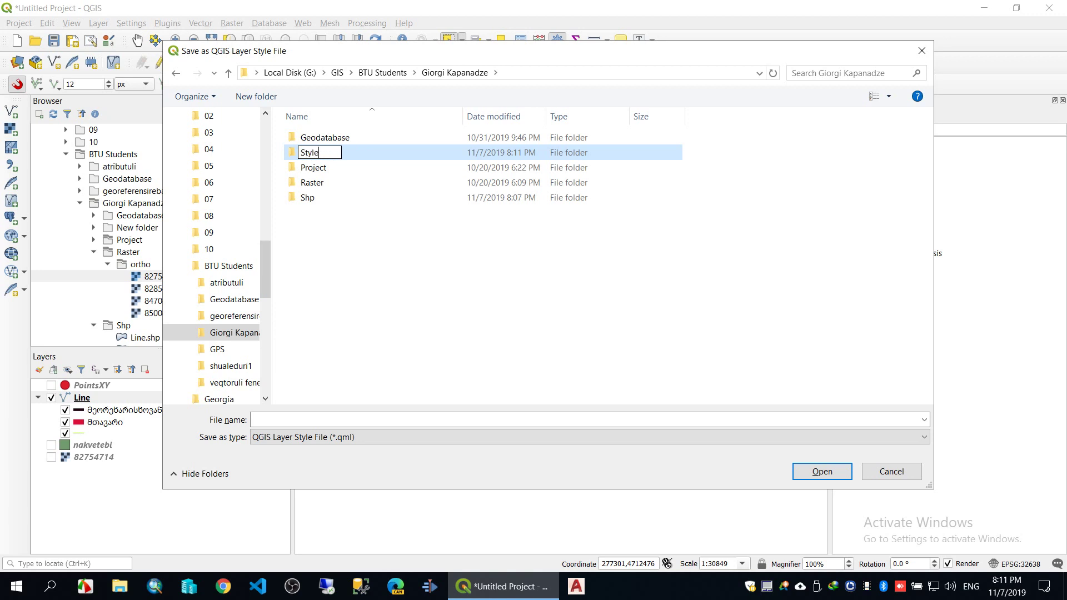
pyautogui.press('Return')
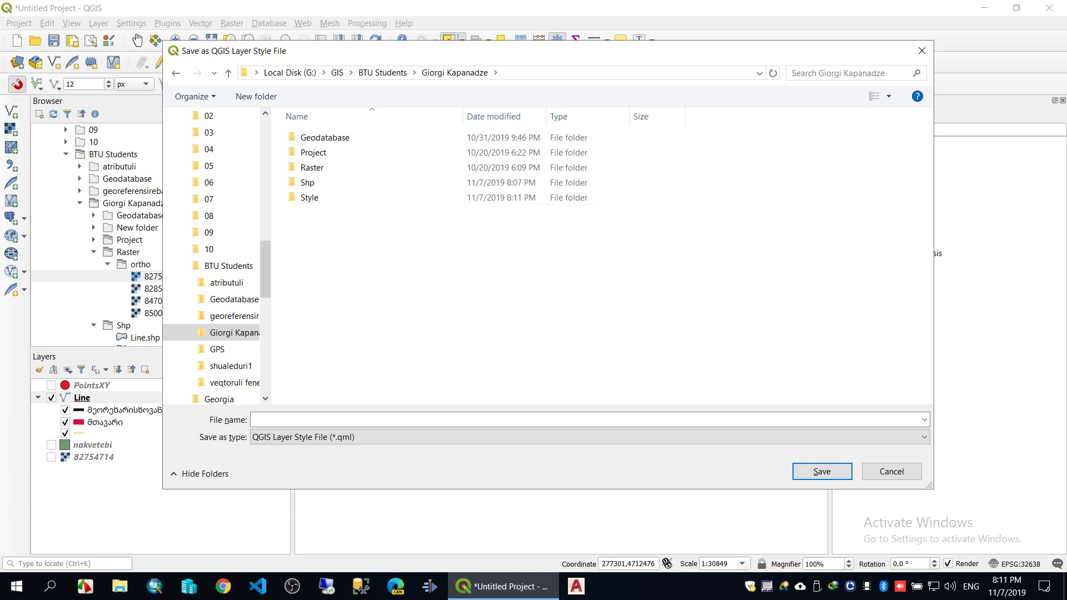
# Save the layer style in the Style folder as a QML file named gzebi
pyautogui.press('Return')
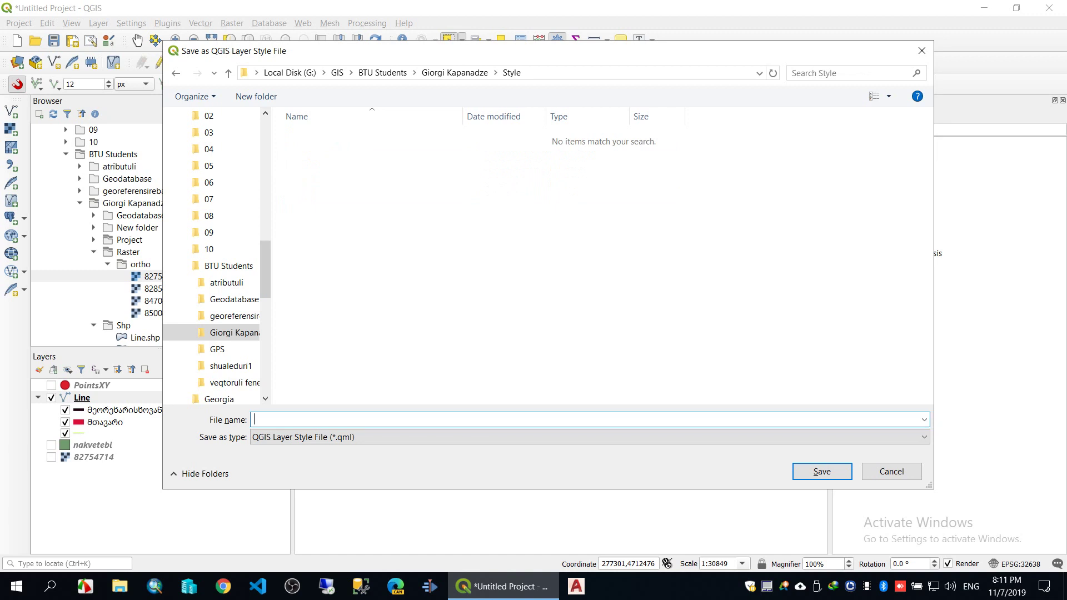
pyautogui.write('gzebi')
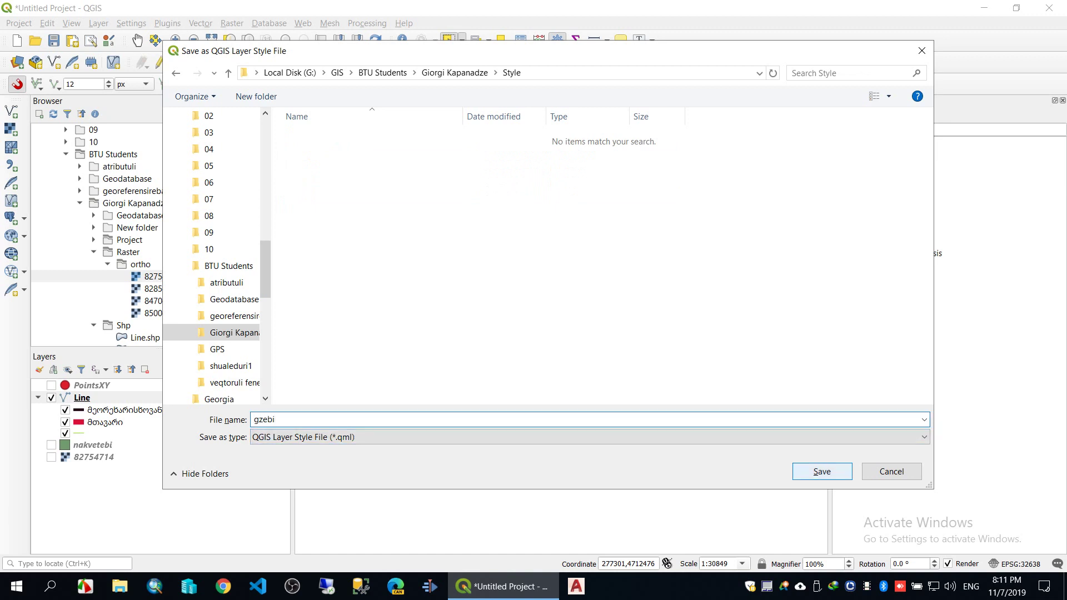
pyautogui.press('Return')
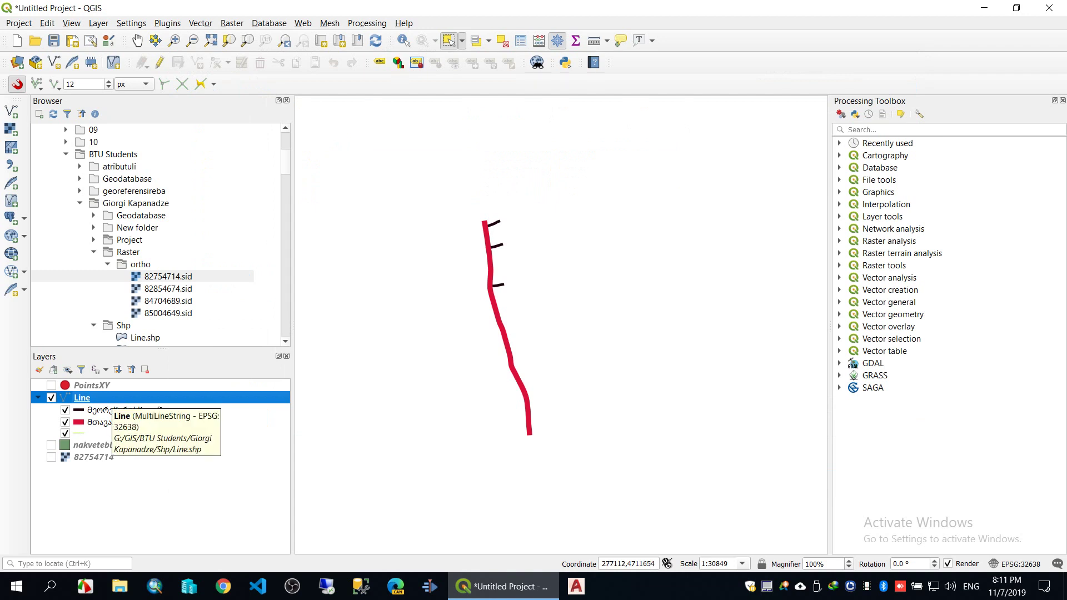
# Hide the Line layer, show the nakvetebi and 82754714 layers, and make nakvetebi the active layer
pyautogui.click(51, 398)
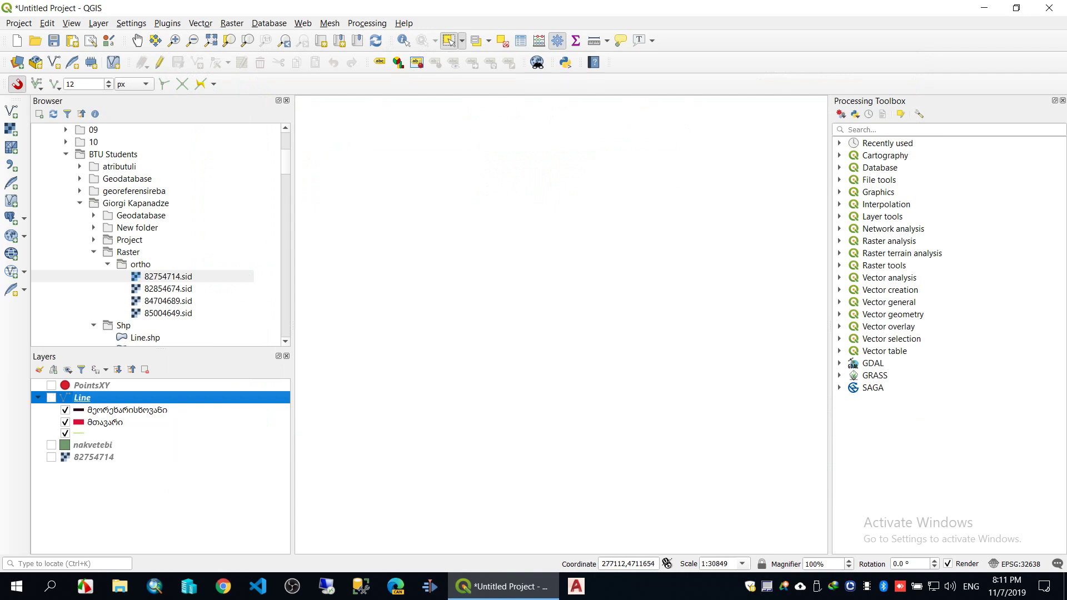
pyautogui.click(51, 445)
pyautogui.scroll(2, 499, 245)
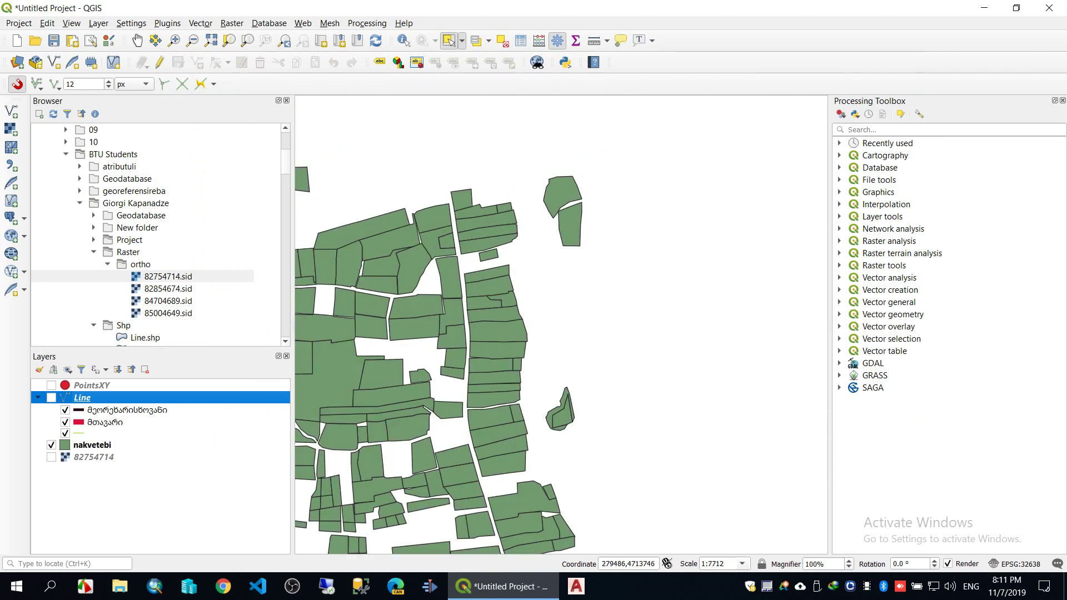
pyautogui.scroll(2, 566, 428)
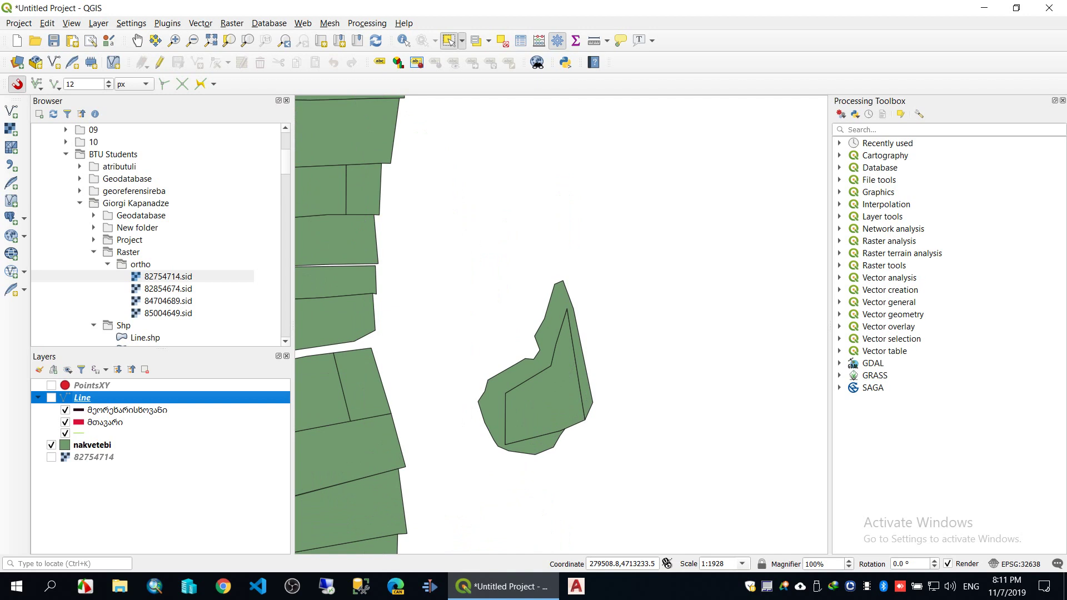
pyautogui.click(51, 457)
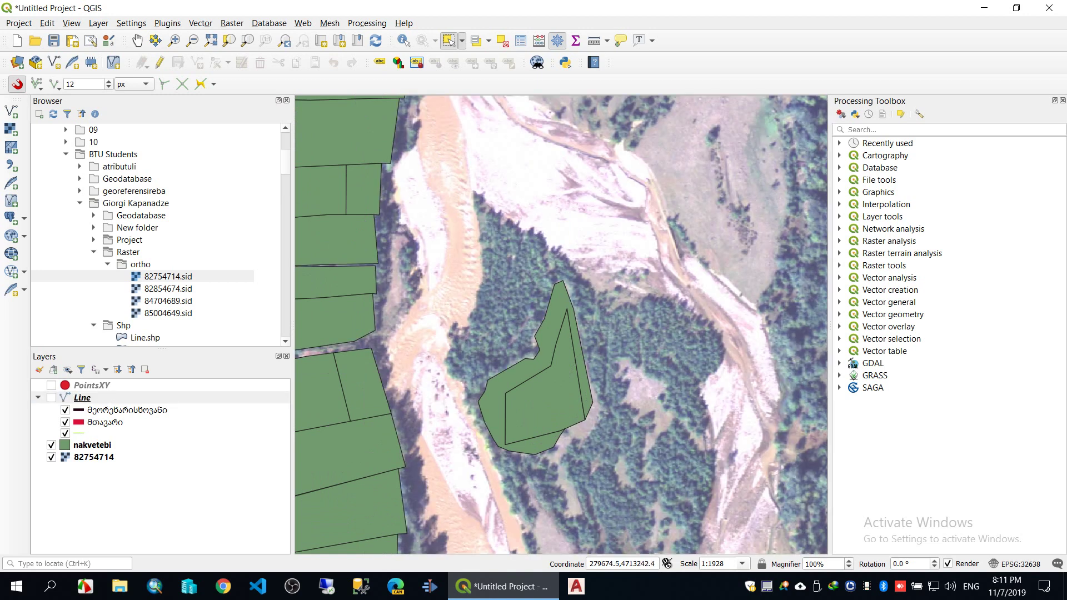
pyautogui.click(93, 445)
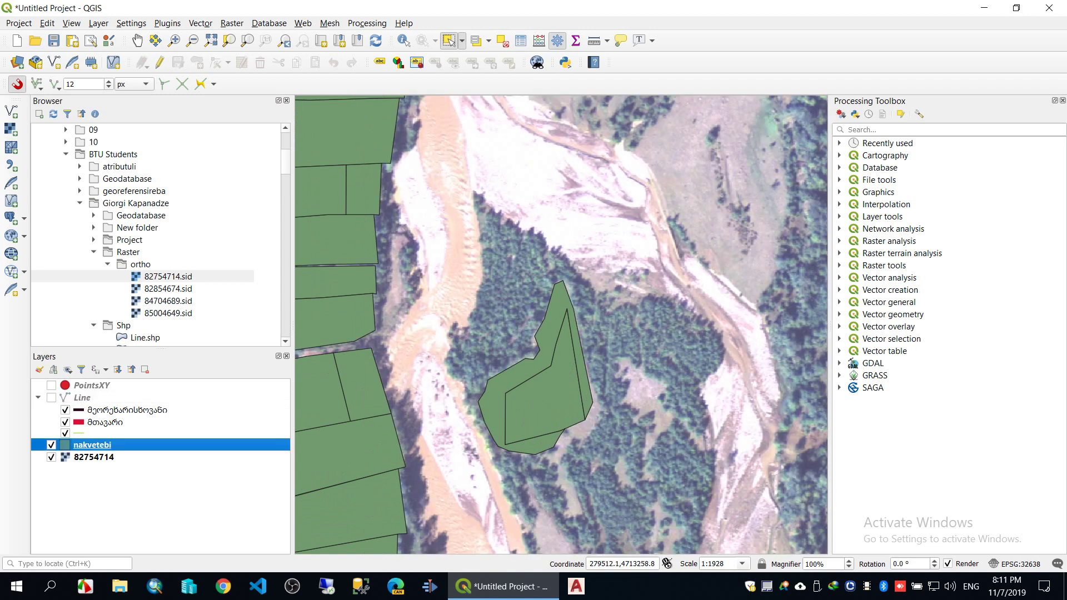
# Select both adjoining parcels of the isolated plot in the forest east of the main parcel block
pyautogui.click(534, 407)
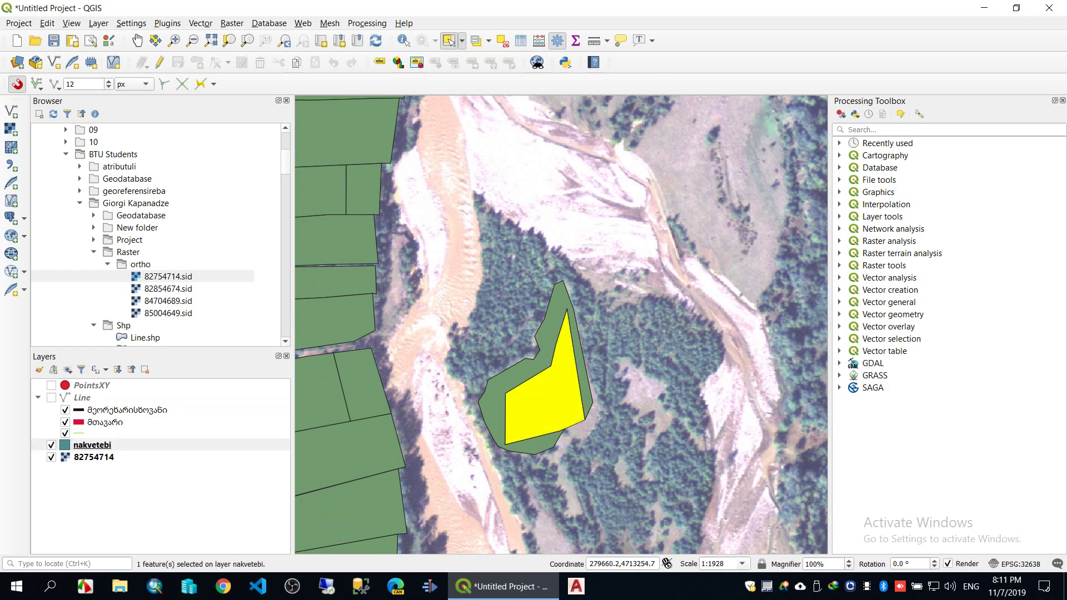
pyautogui.click(491, 406)
pyautogui.click(518, 405)
pyautogui.keyDown('shift'); pyautogui.click(492, 404); pyautogui.keyUp('shift')
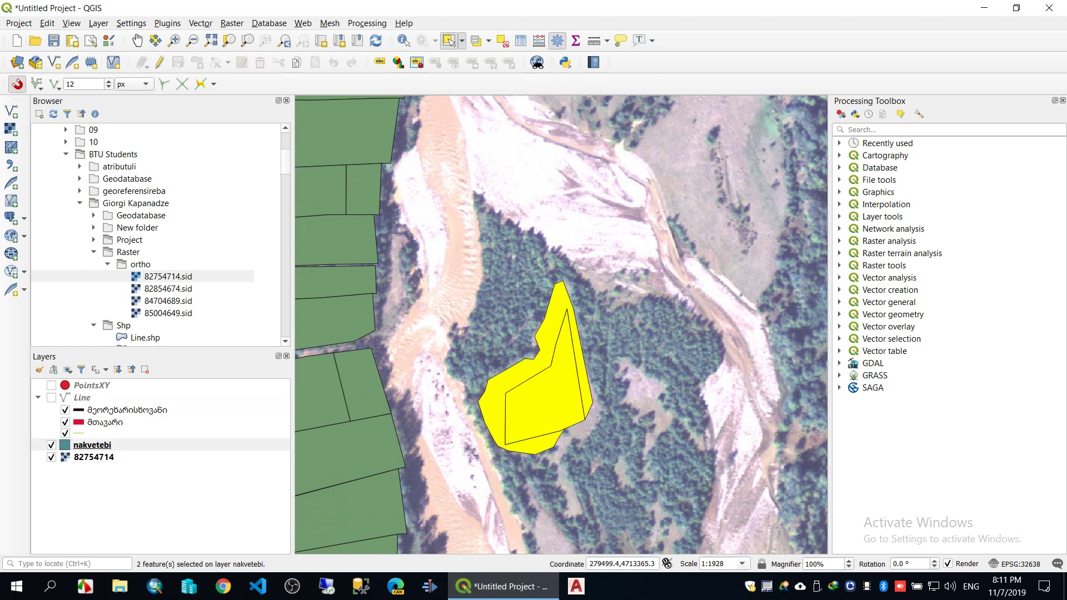
# Turn on editing for nakvetebi and merge the two selected parcels, keeping the default attributes of feature 144
pyautogui.click(47, 24)
pyautogui.click(163, 24)
pyautogui.click(160, 62)
pyautogui.click(47, 23)
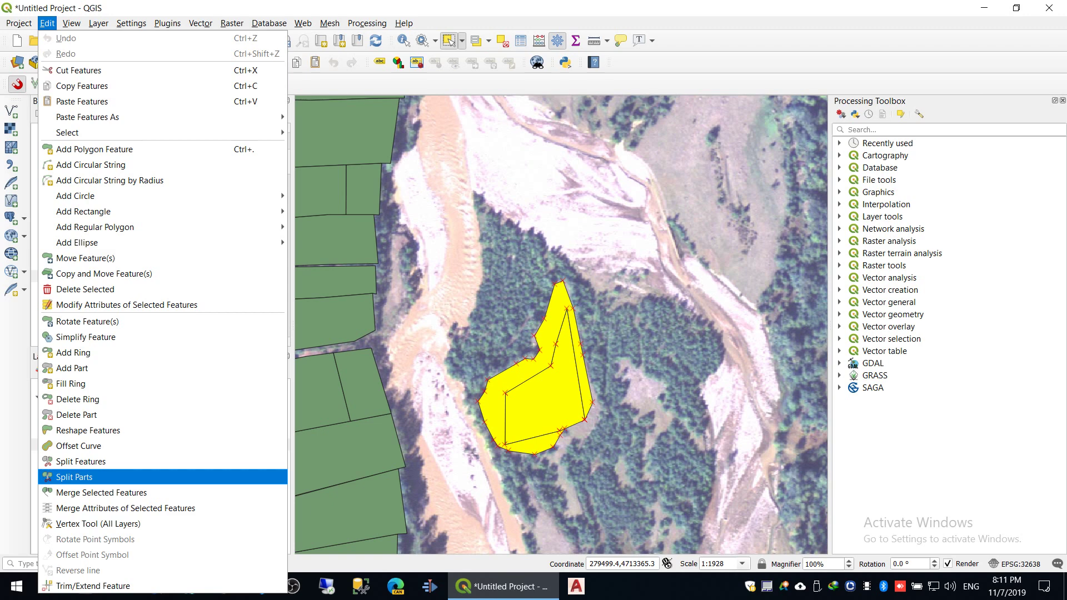
pyautogui.click(101, 492)
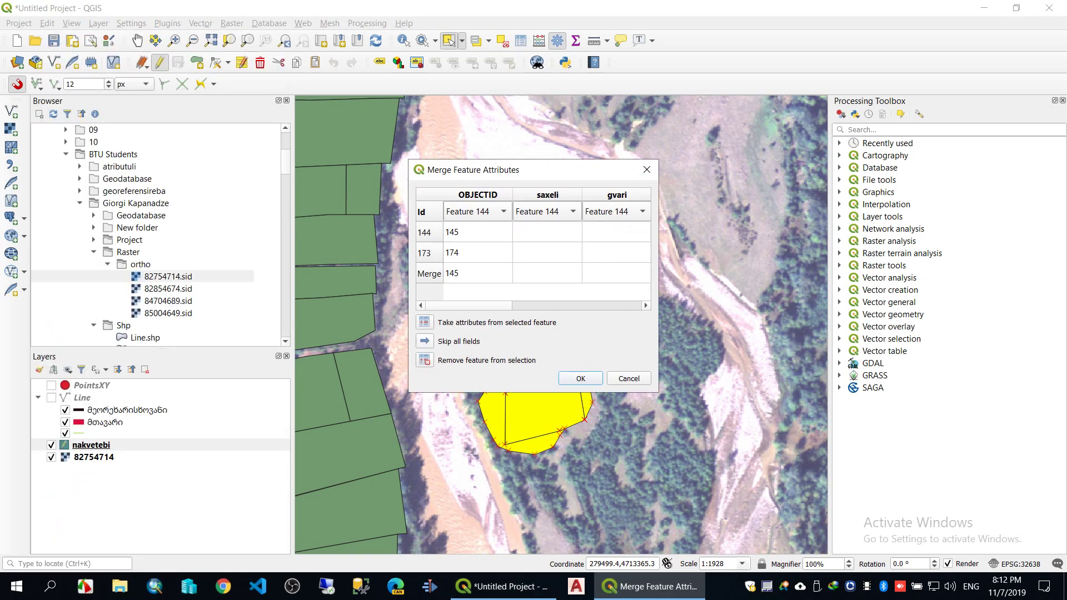
pyautogui.press('Return')
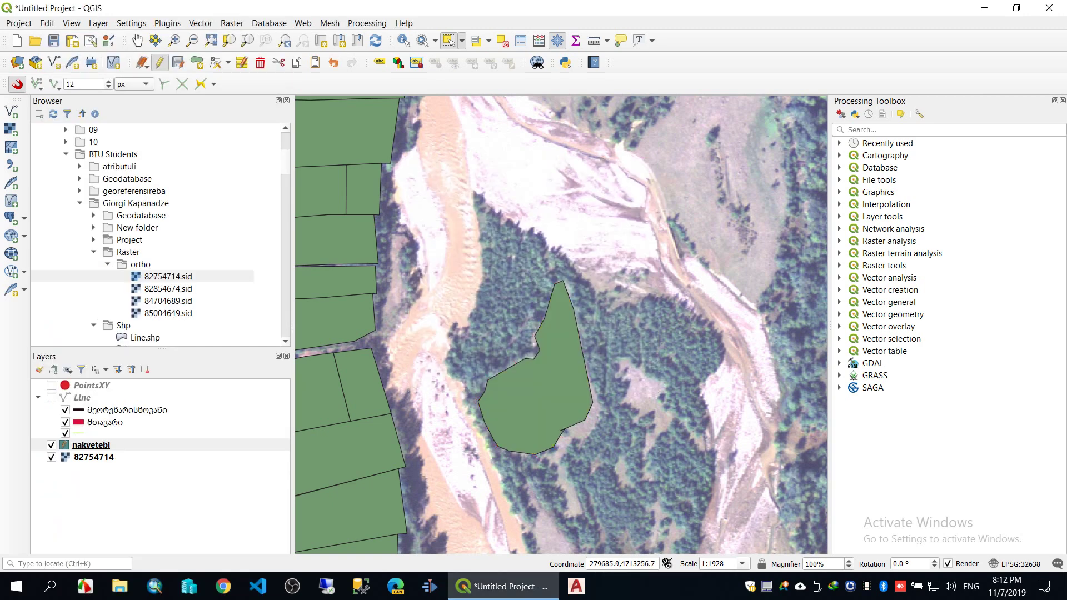
# Examine the merged parcel's vertices with the Vertex Tool and its table of vertex coordinates
pyautogui.scroll(2, 555, 377)
pyautogui.scroll(-1, 555, 377)
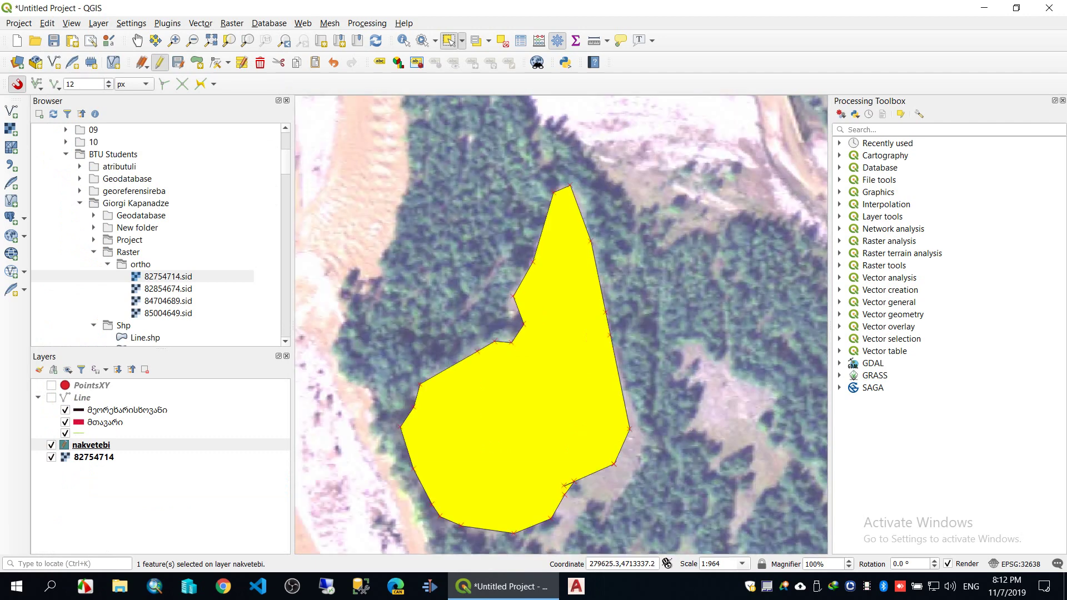
pyautogui.click(215, 63)
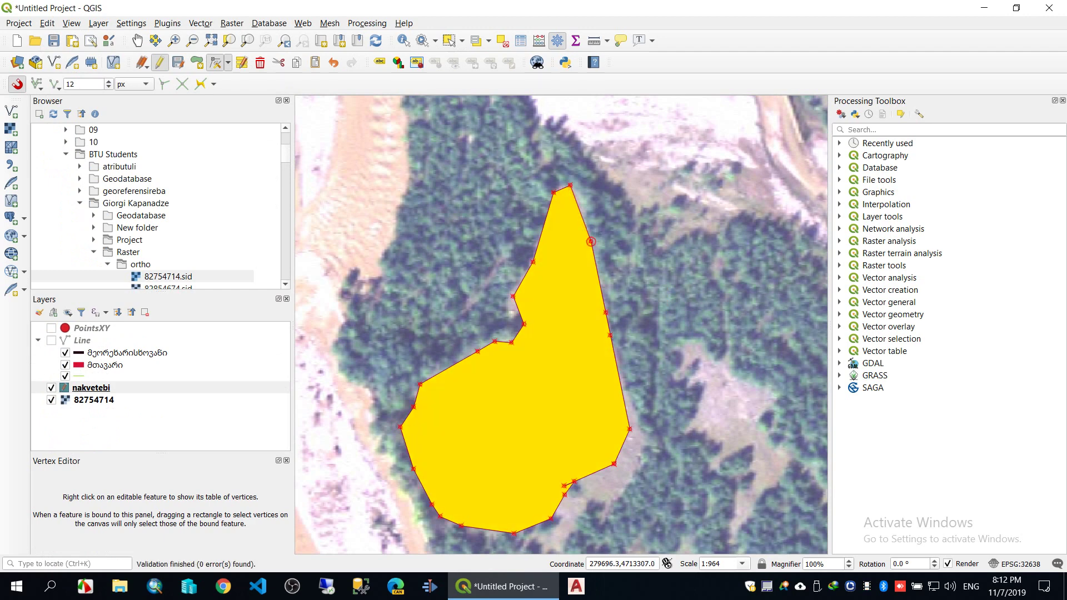
pyautogui.rightClick(591, 242)
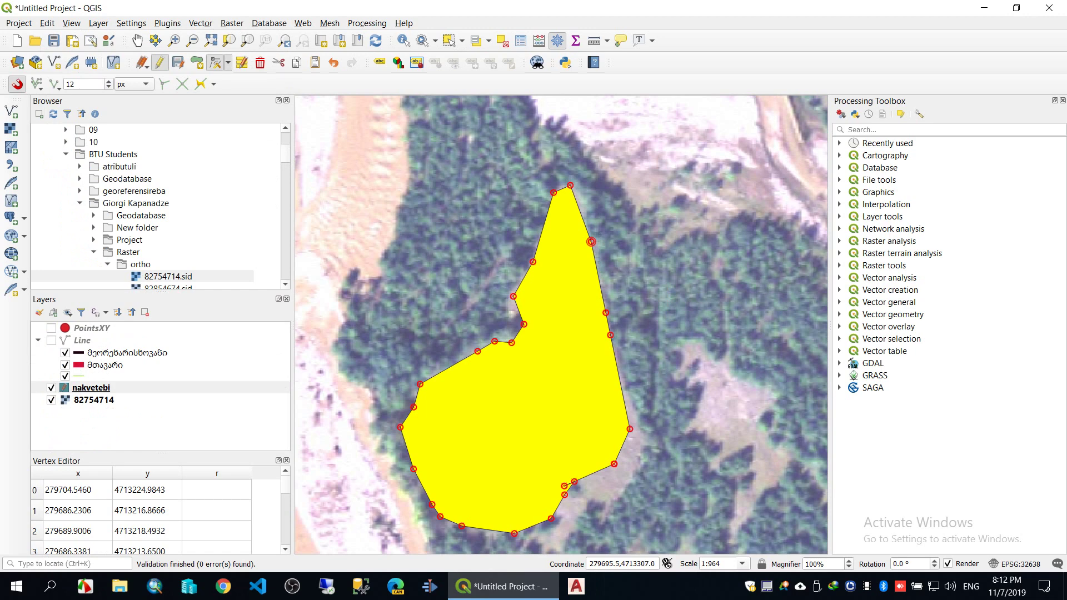
pyautogui.rightClick(591, 241)
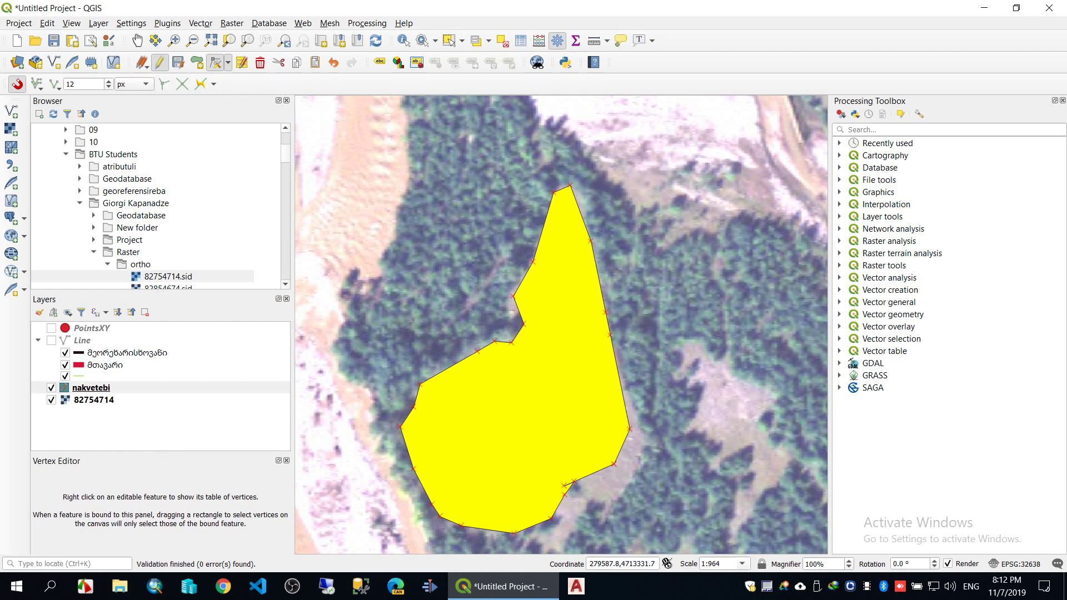
# Use Reshape Features to straighten the notch in the merged parcel's western edge
pyautogui.click(47, 23)
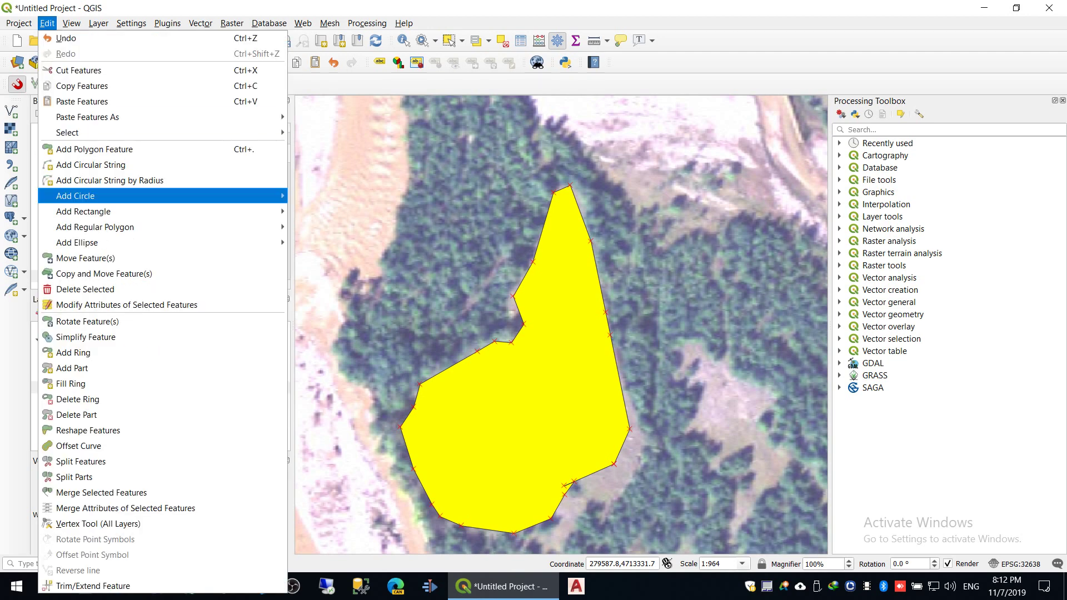
pyautogui.click(95, 431)
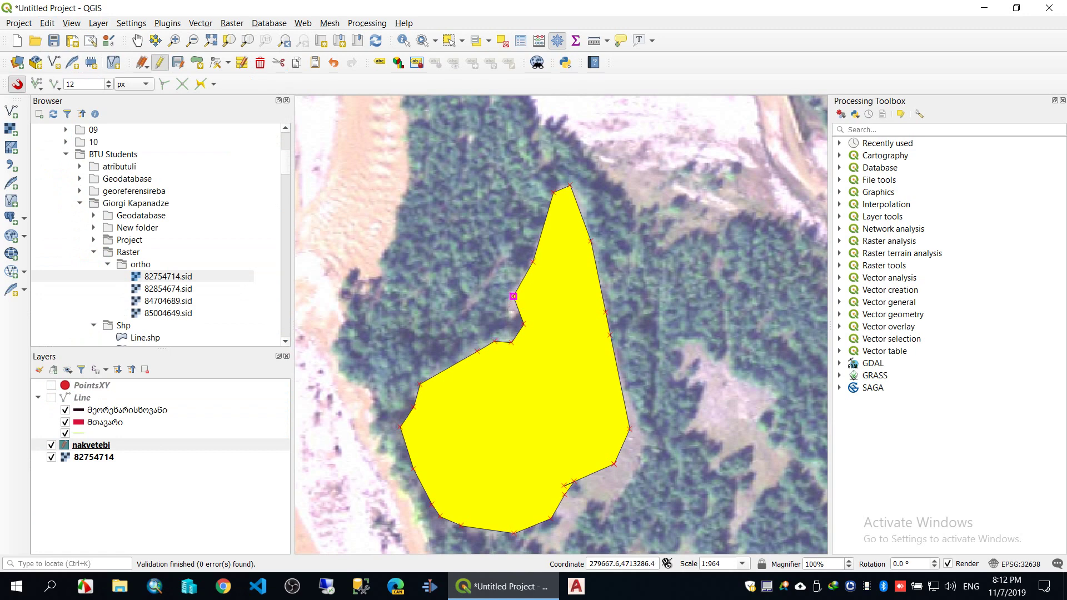
pyautogui.click(513, 296)
pyautogui.rightClick(512, 296)
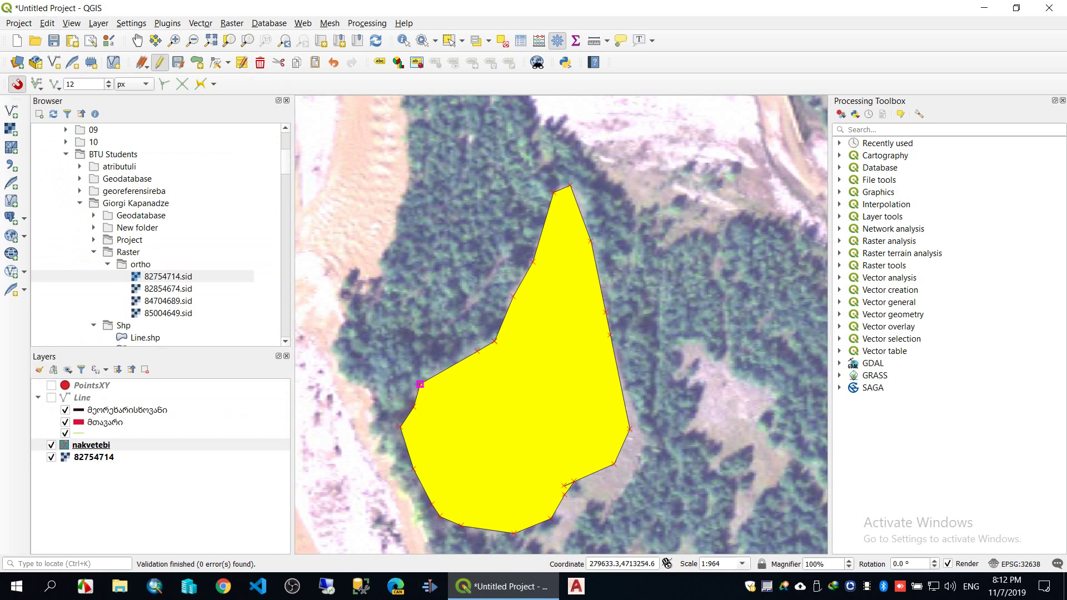
pyautogui.click(420, 384)
pyautogui.rightClick(420, 384)
# Reshape the merged parcel's southeastern edge to remove the small notch between its boundary vertices
pyautogui.click(550, 519)
pyautogui.click(613, 464)
pyautogui.rightClick(613, 463)
pyautogui.scroll(-2, 640, 362)
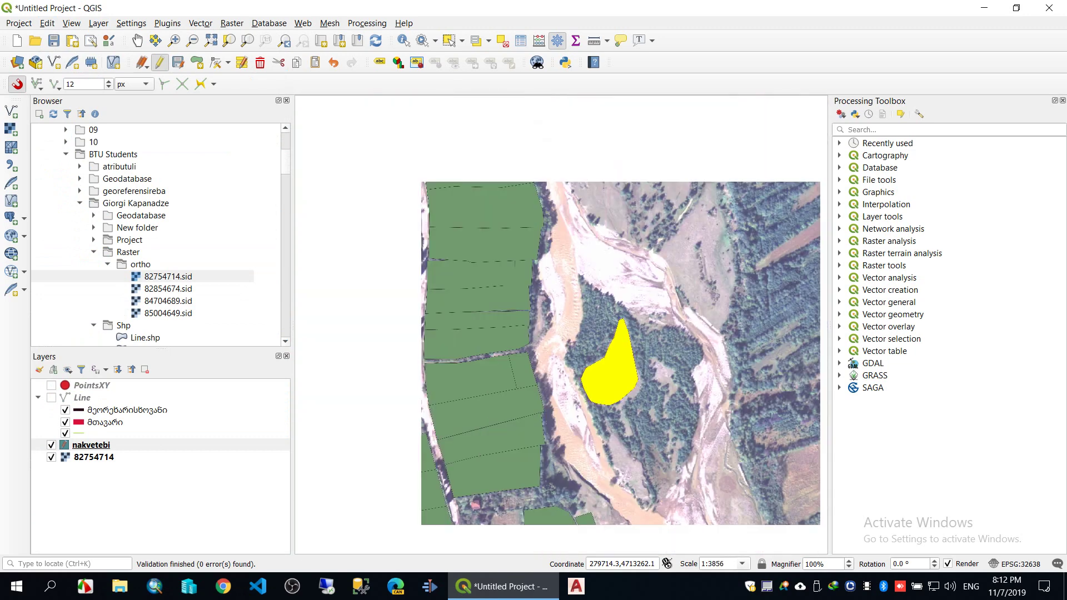
# Open the nakvetebi attribute table and add a text field named edit
pyautogui.rightClick(84, 444)
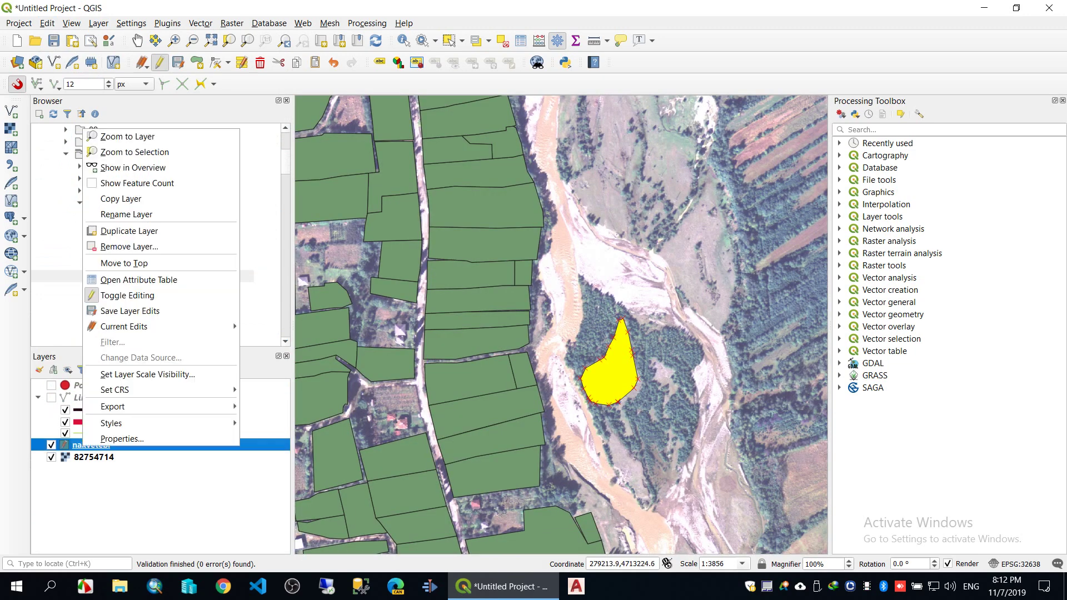
pyautogui.click(143, 279)
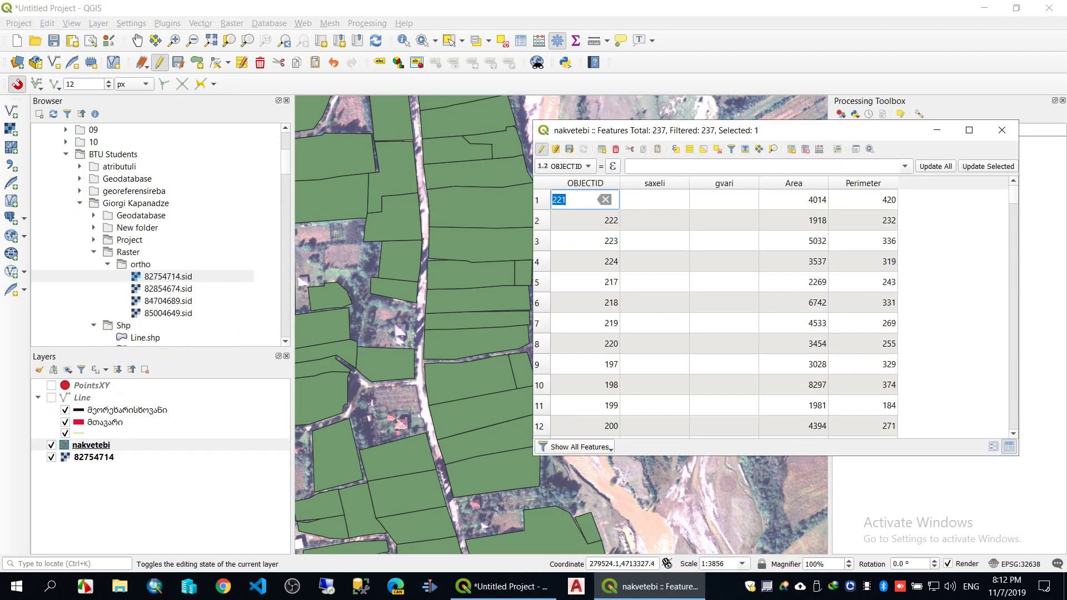
pyautogui.click(791, 148)
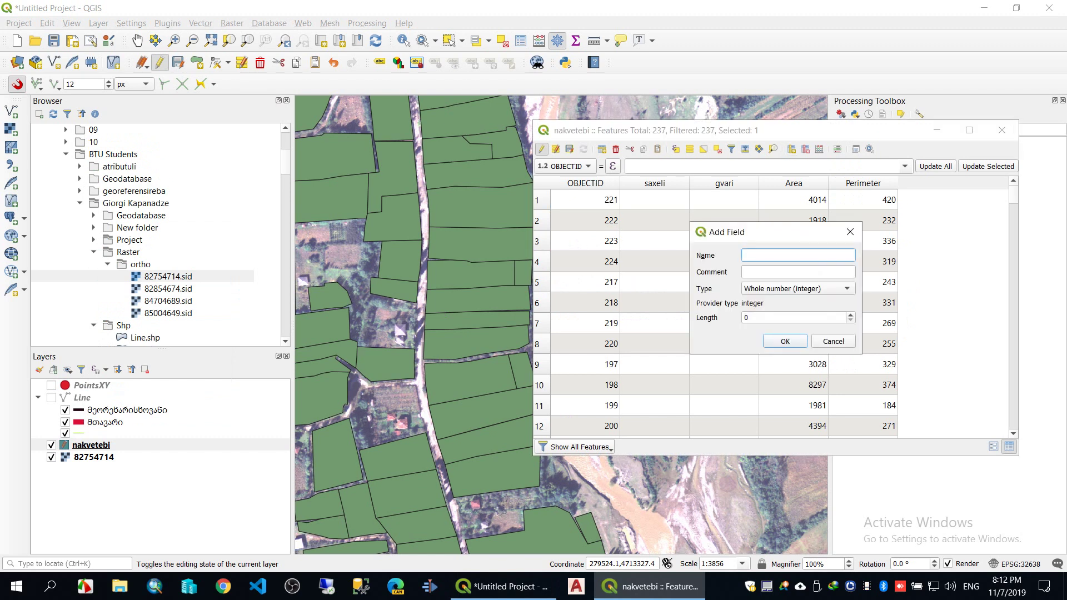
pyautogui.write('edit')
pyautogui.click(798, 288)
pyautogui.click(778, 330)
pyautogui.click(784, 341)
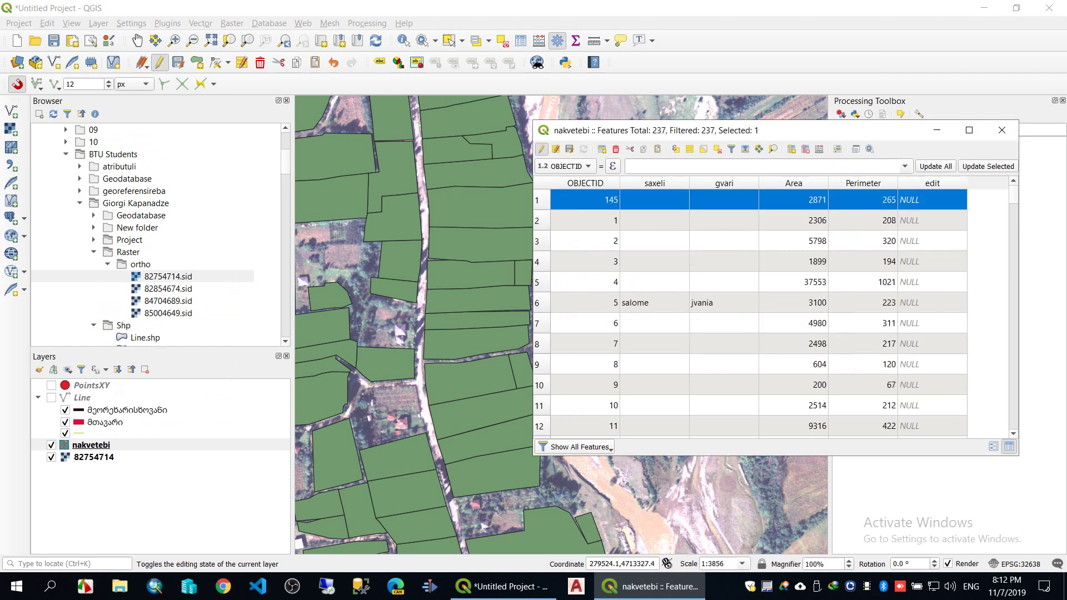
# Show only the selected features and enter "დარედაქტირებული" in the selected parcel's edit field
pyautogui.click(578, 446)
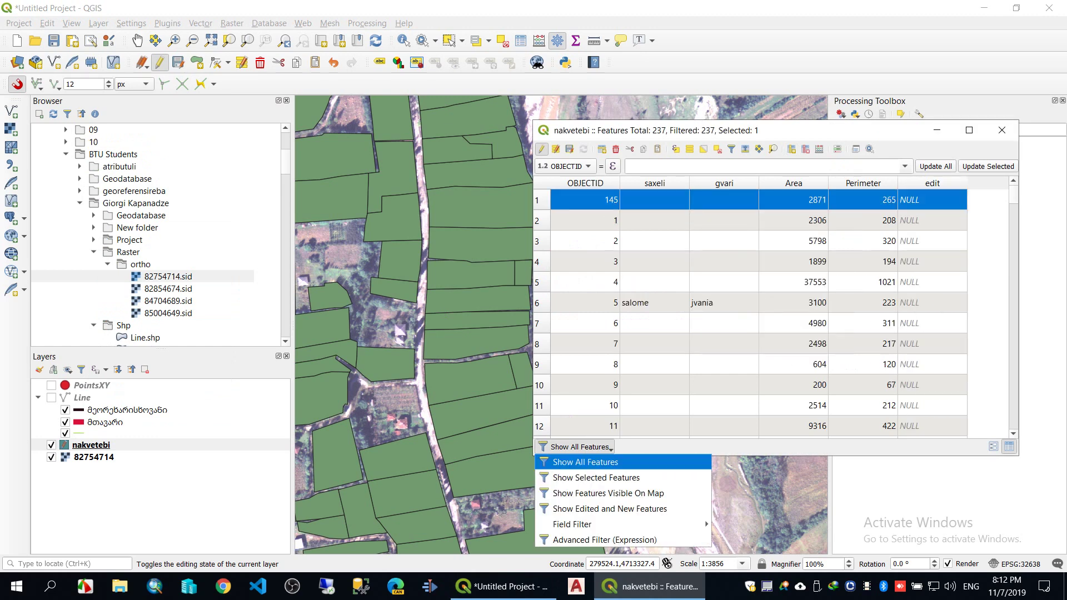
pyautogui.click(639, 474)
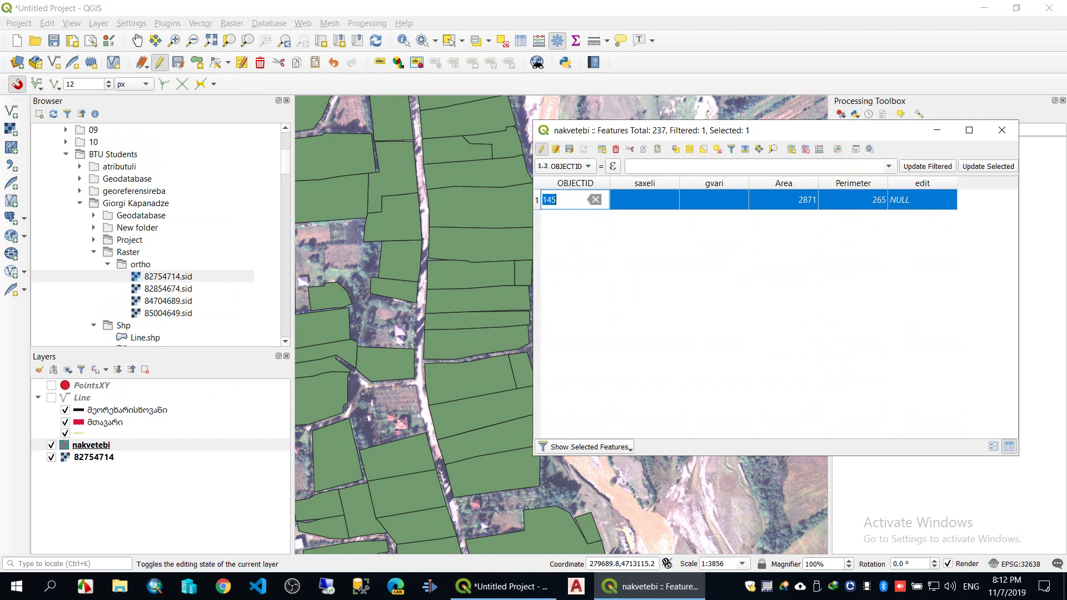
pyautogui.click(922, 200)
pyautogui.hotkey('alt', 'shift')
pyautogui.write('რედაქტირე')
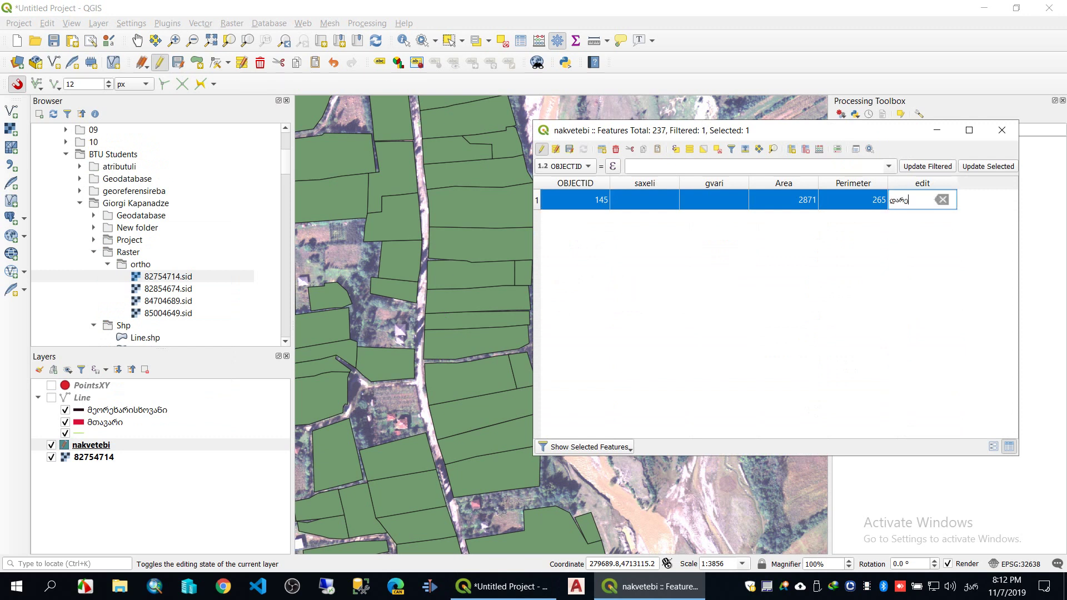
pyautogui.write('ბული')
pyautogui.press('Return')
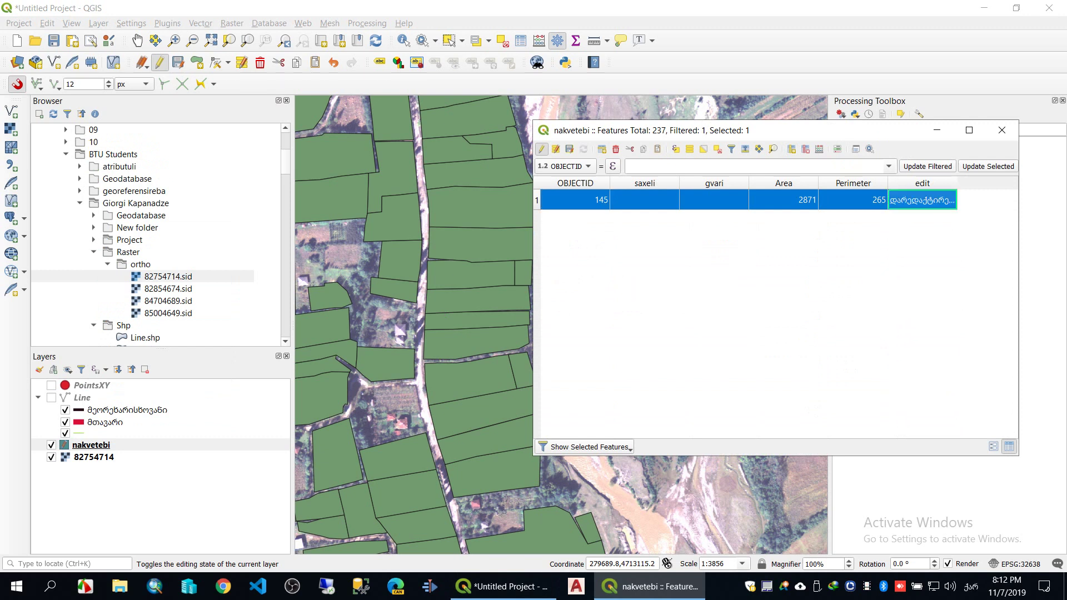
pyautogui.click(937, 130)
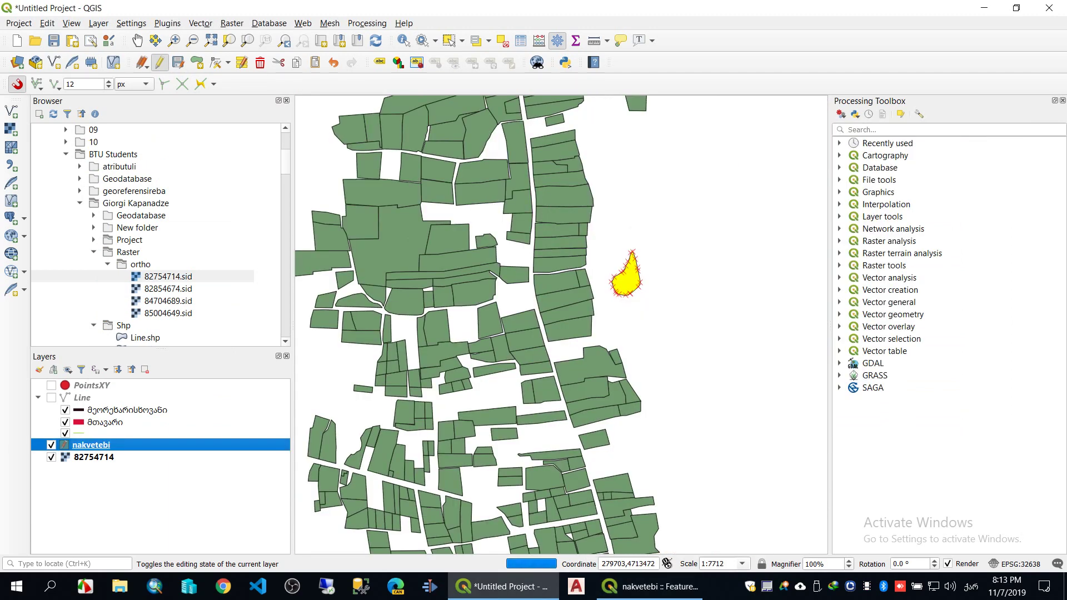
# Select the larger northern parcel across the river and use Reshape Features to straighten its edge from the southern tip to the next bend
pyautogui.moveTo(637, 174); pyautogui.dragTo(606, 511)
pyautogui.scroll(2, 614, 410)
pyautogui.moveTo(614, 415); pyautogui.dragTo(583, 286)
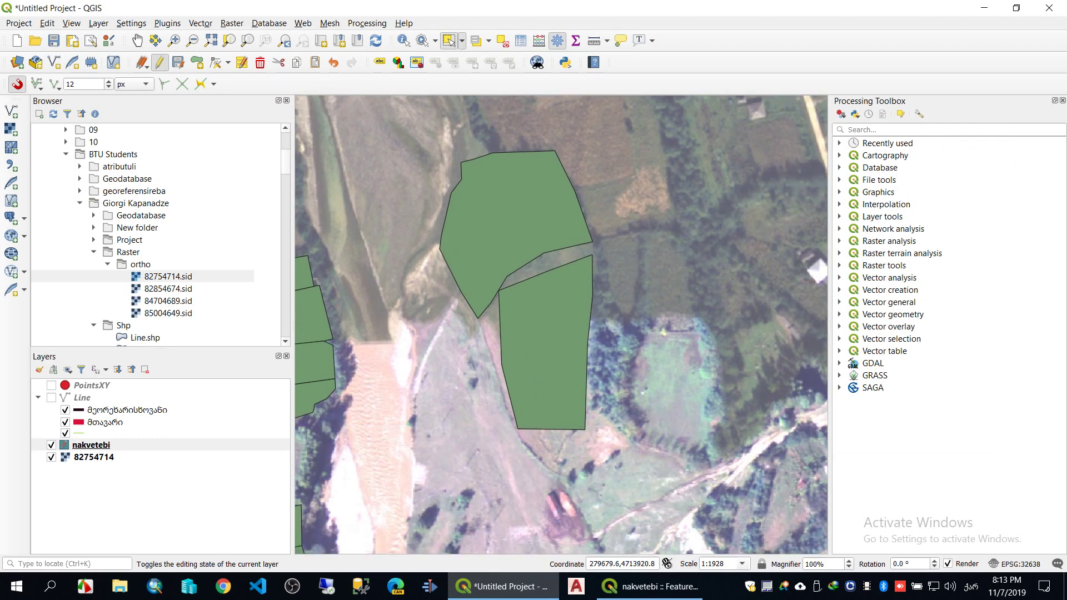
pyautogui.click(522, 187)
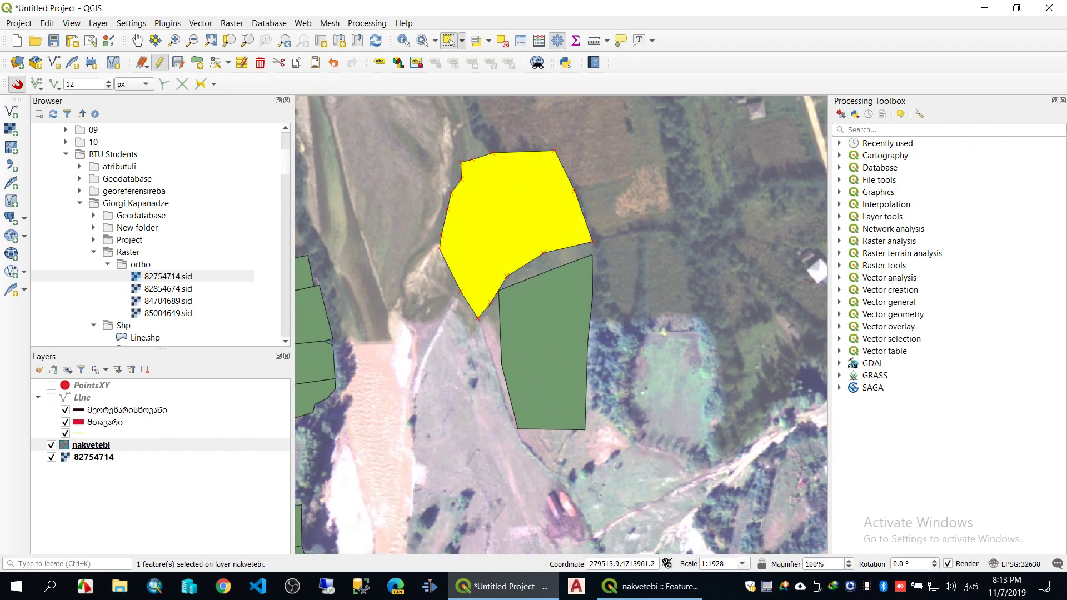
pyautogui.hotkey('alt', 'e')
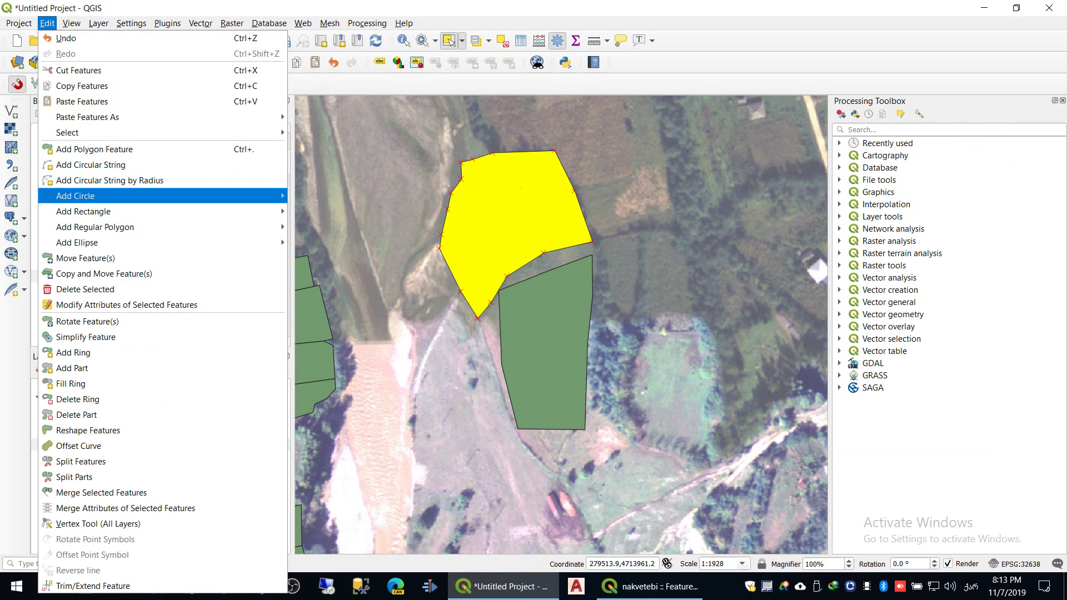
pyautogui.press('Escape')
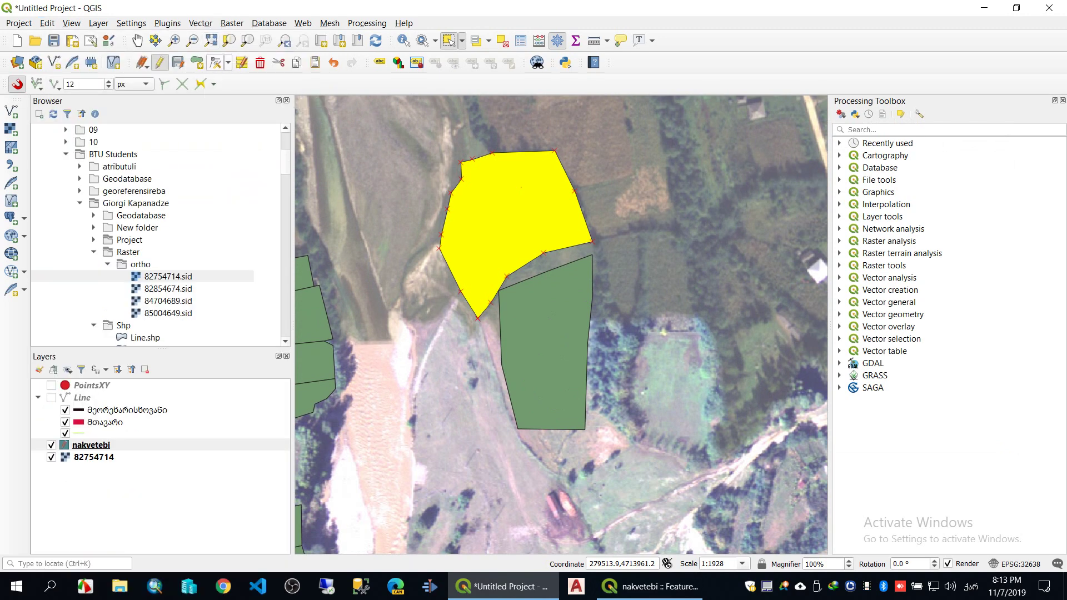
pyautogui.click(216, 62)
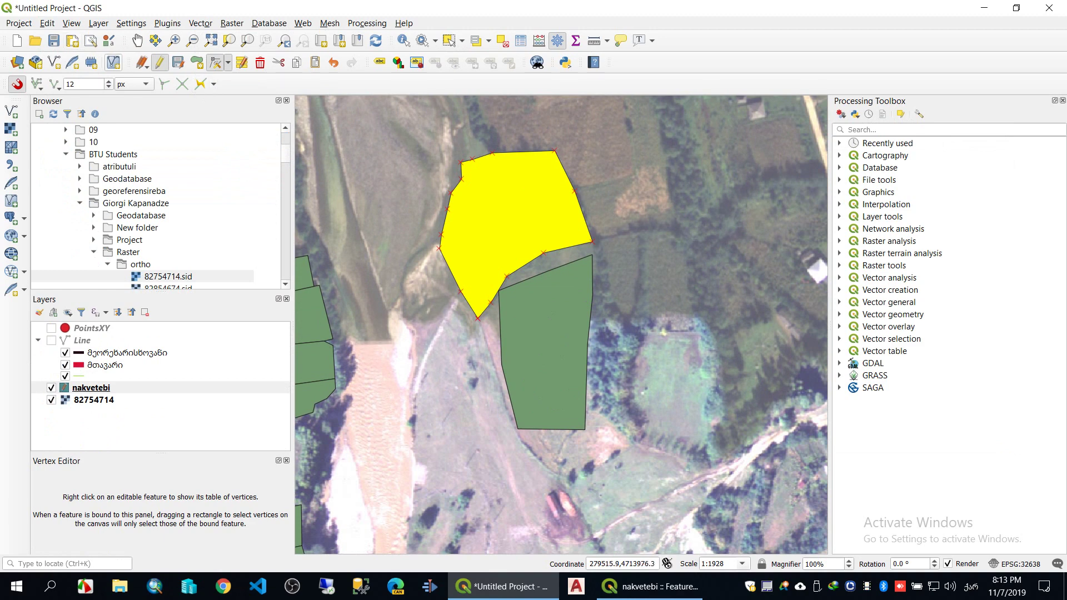
pyautogui.click(47, 23)
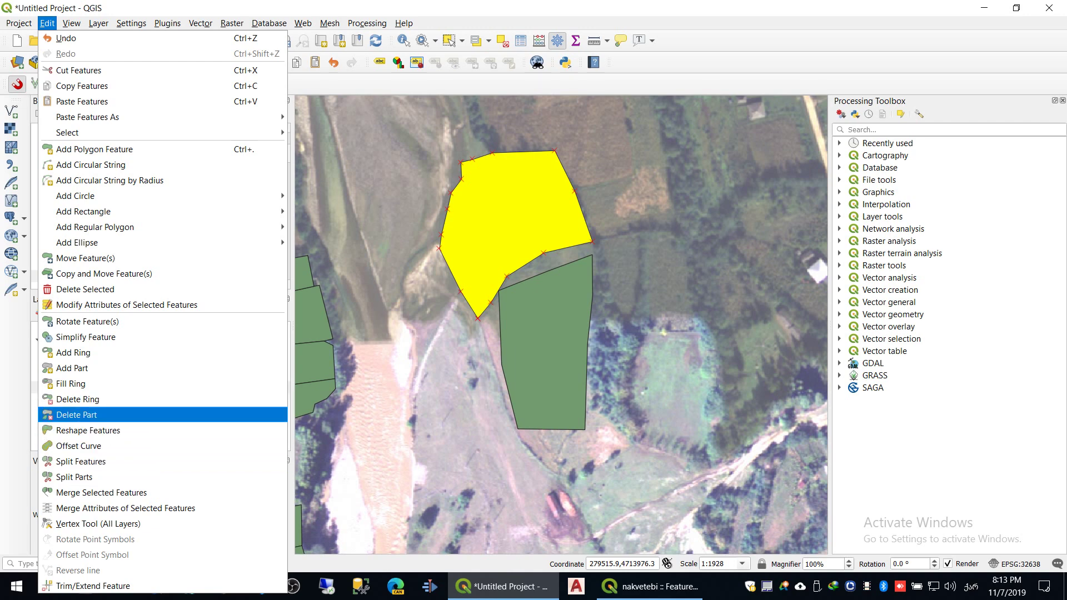
pyautogui.click(87, 430)
pyautogui.scroll(1, 490, 278)
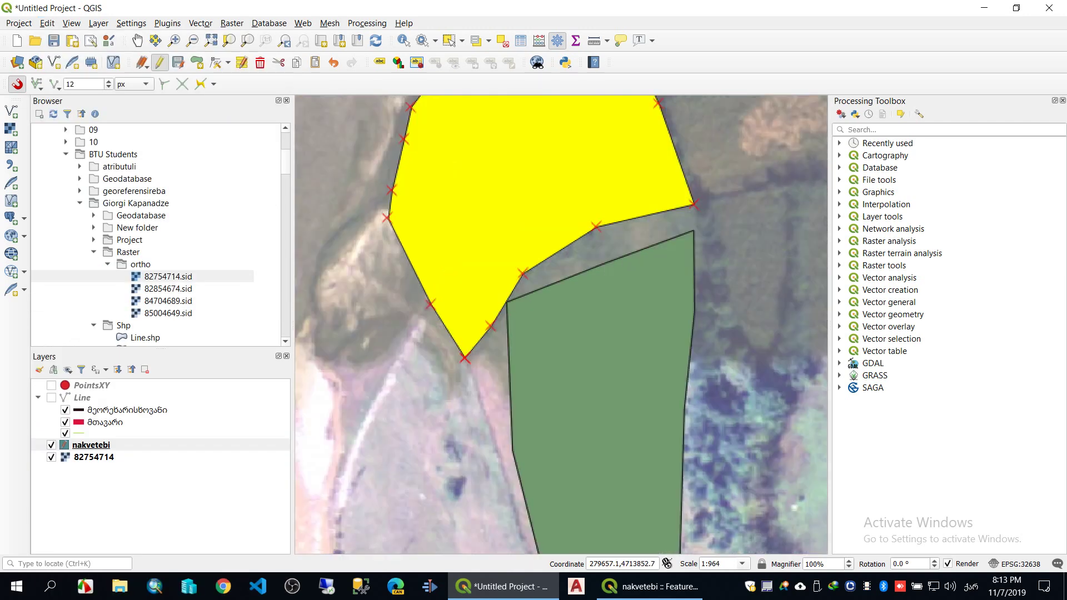
pyautogui.click(465, 358)
pyautogui.click(523, 274)
pyautogui.rightClick(523, 273)
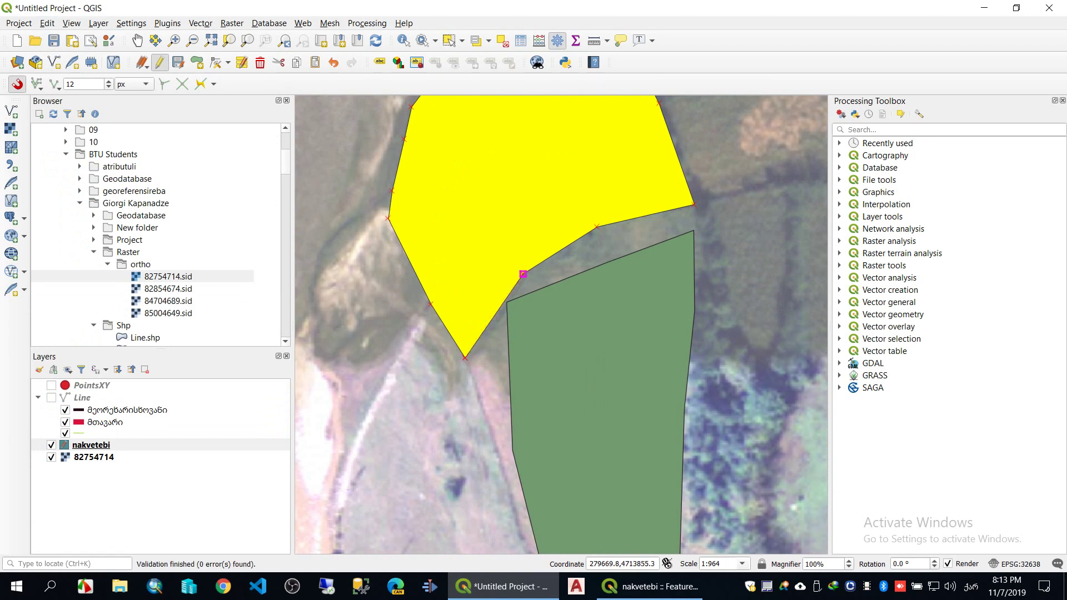
# Reshape the selected northern parcel with straight segments along the rest of its southeastern edge and along its western edge
pyautogui.moveTo(523, 274); pyautogui.dragTo(557, 384)
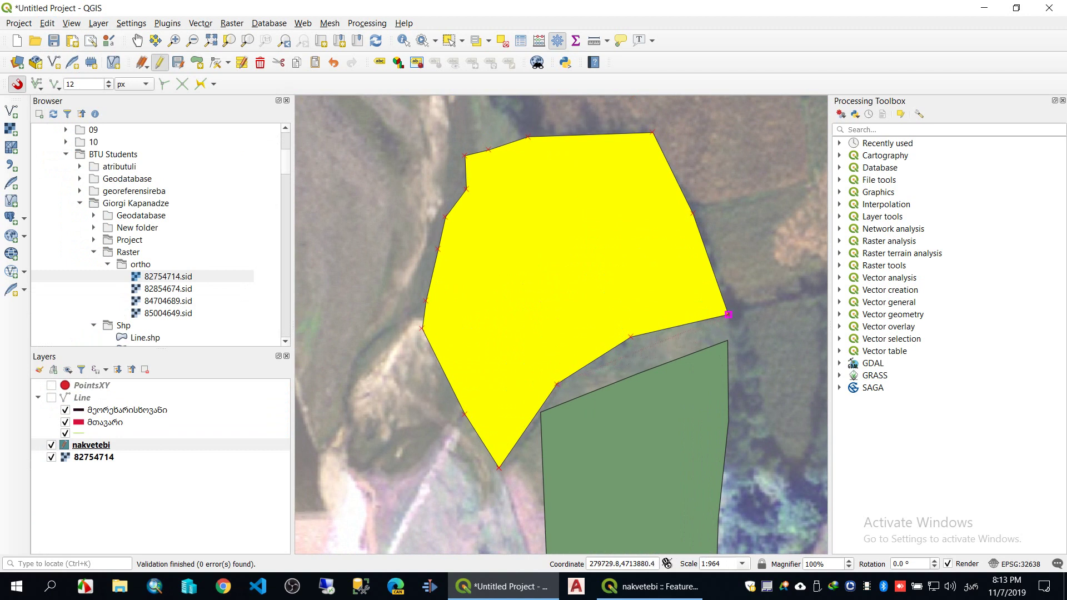
pyautogui.click(728, 314)
pyautogui.rightClick(728, 315)
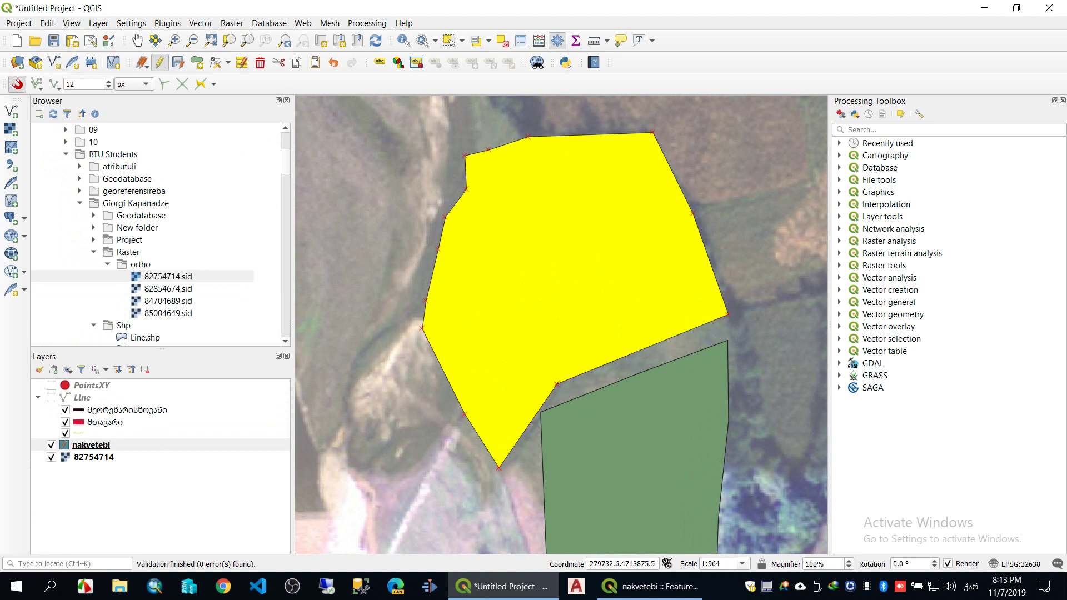
pyautogui.click(422, 329)
pyautogui.click(466, 189)
pyautogui.rightClick(466, 190)
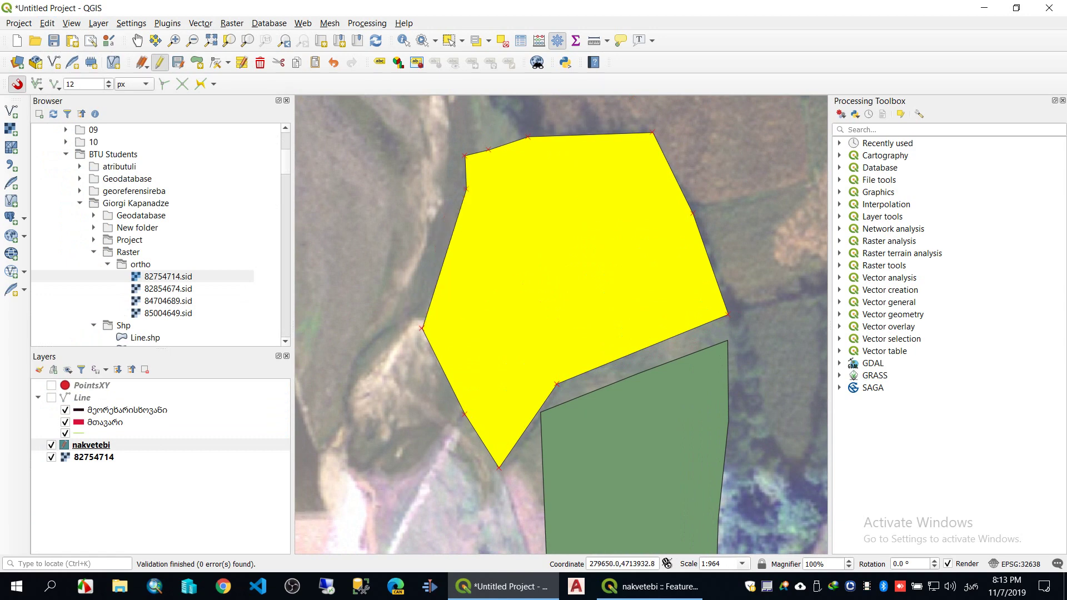
# Reshape the parcel's northern edge into one straight segment between its northwestern and northeastern corners
pyautogui.moveTo(467, 161); pyautogui.dragTo(467, 265)
pyautogui.click(465, 259)
pyautogui.click(653, 237)
pyautogui.rightClick(653, 237)
# Select the parcel just to the south and reshape it with straight western and eastern edges and a nearly horizontal northern edge
pyautogui.moveTo(628, 482); pyautogui.dragTo(571, 164)
pyautogui.click(449, 41)
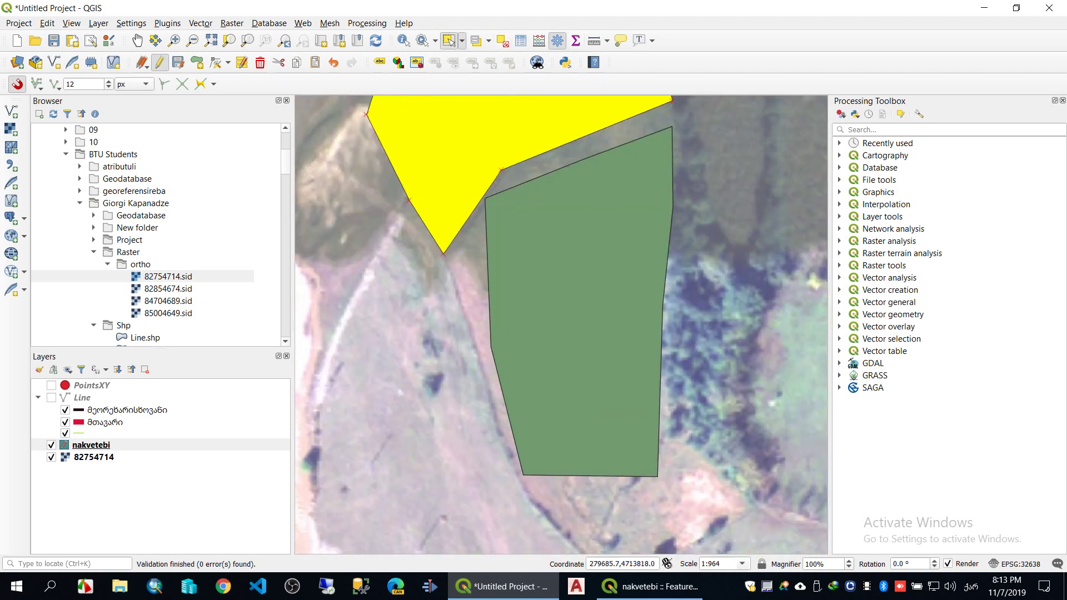
pyautogui.click(538, 266)
pyautogui.click(47, 23)
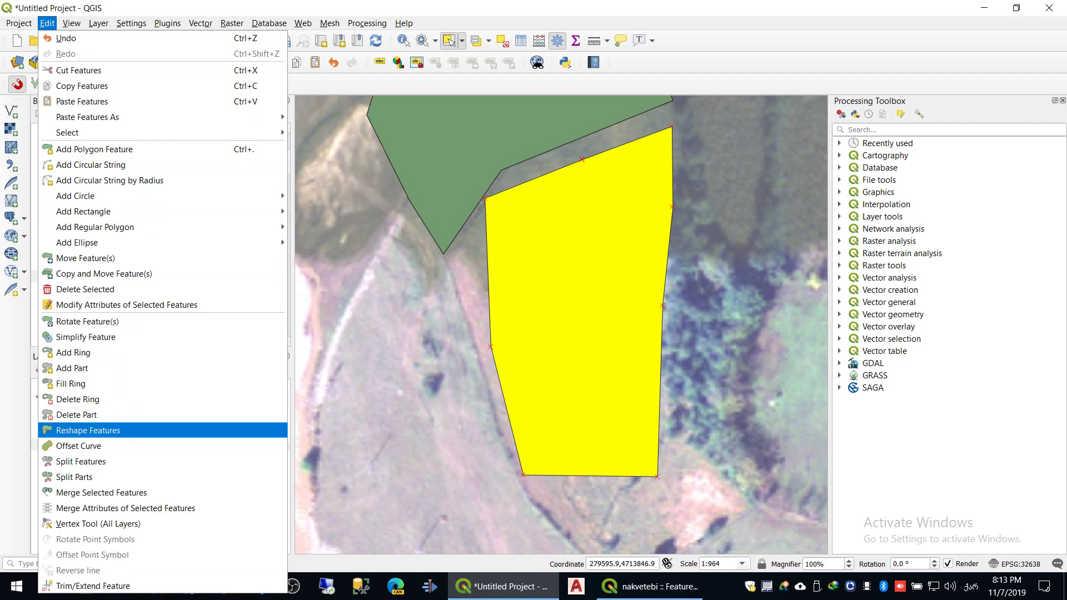
pyautogui.click(88, 430)
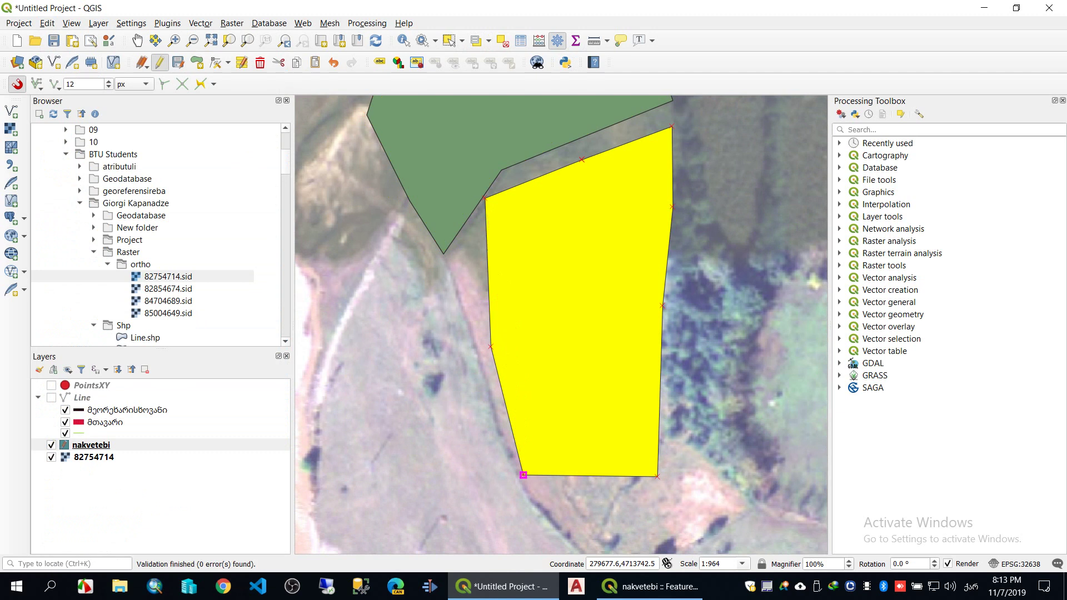
pyautogui.press('Delete')
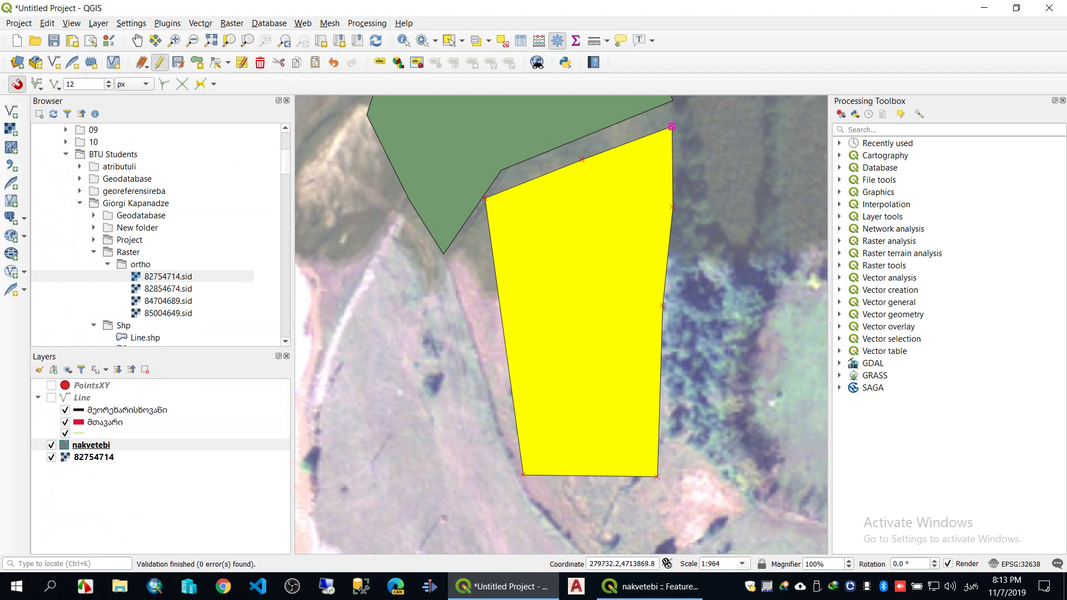
pyautogui.rightClick(657, 477)
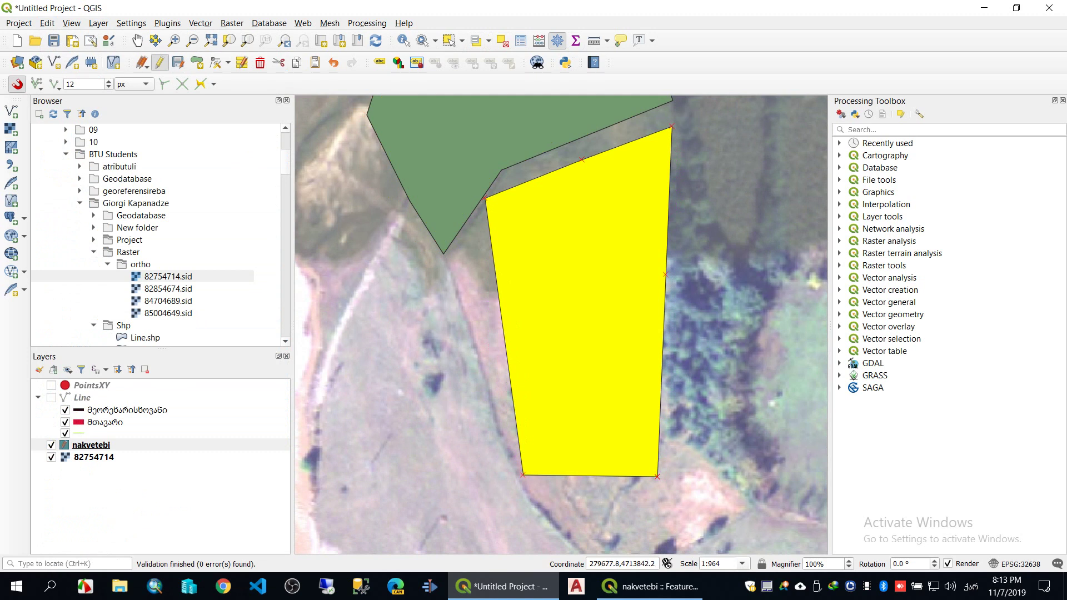
pyautogui.click(485, 198)
pyautogui.click(669, 193)
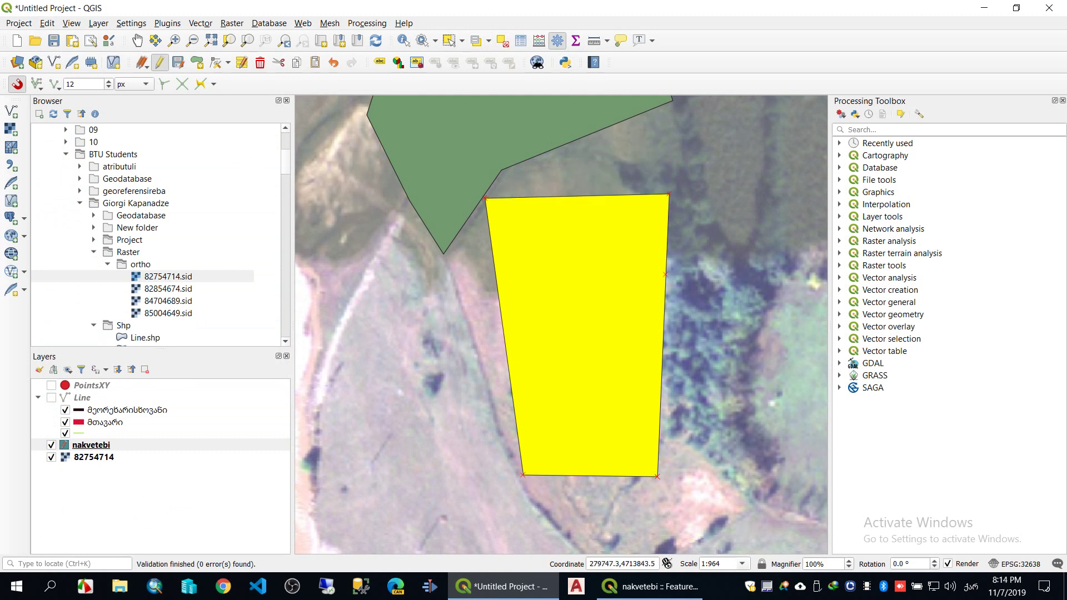
# Select both reshaped parcels and enter "დარედაქტირებული" in the edit field of each in the attribute table
pyautogui.scroll(-3, 668, 219)
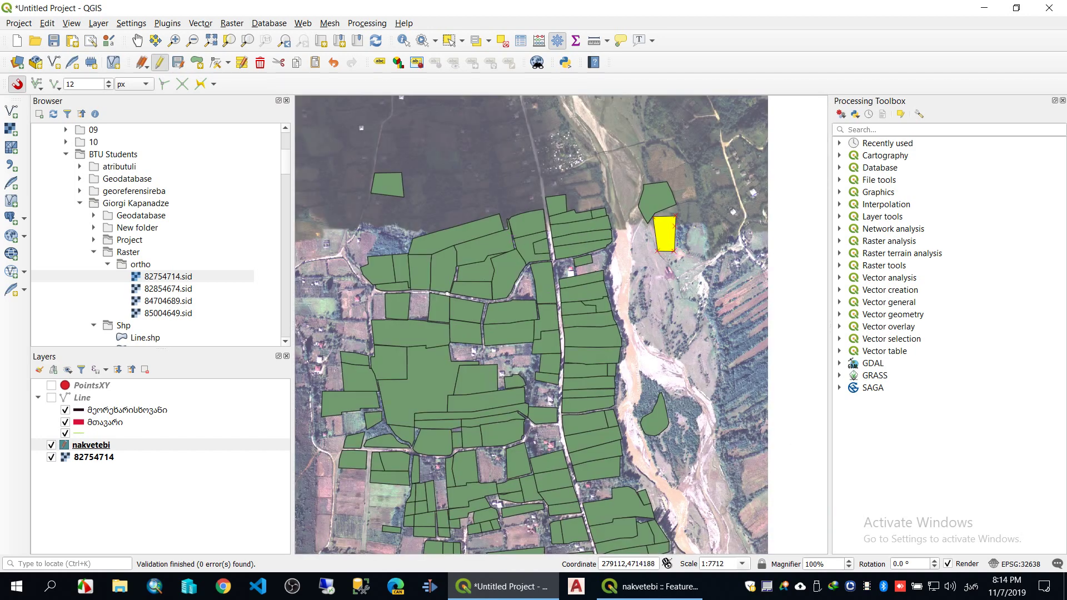
pyautogui.moveTo(636, 169); pyautogui.dragTo(688, 243)
pyautogui.click(650, 586)
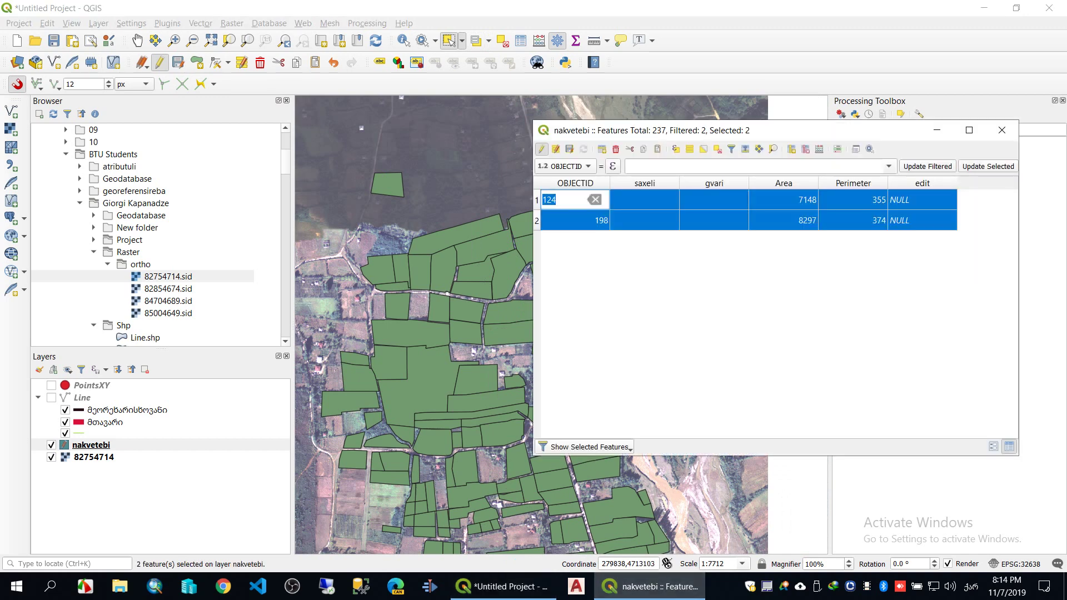
pyautogui.click(922, 200)
pyautogui.write('რედაქტირე')
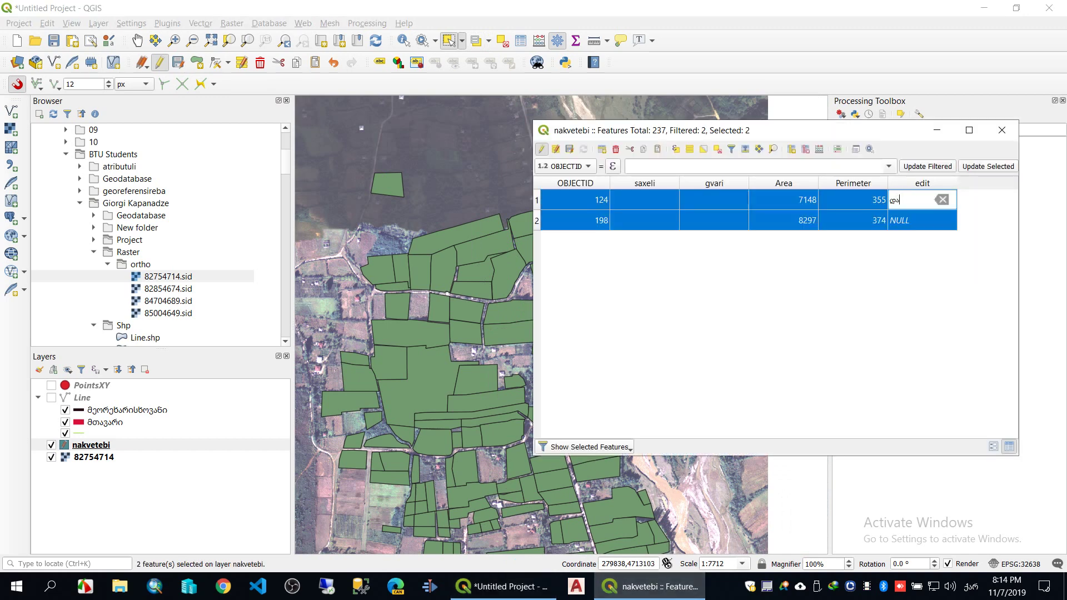
pyautogui.write('ბული')
pyautogui.hotkey('ctrl', 'a')
pyautogui.press('Home')
pyautogui.write('და')
pyautogui.press('Return')
pyautogui.doubleClick(922, 221)
pyautogui.write('დარედაქტირებული')
pyautogui.press('Return')
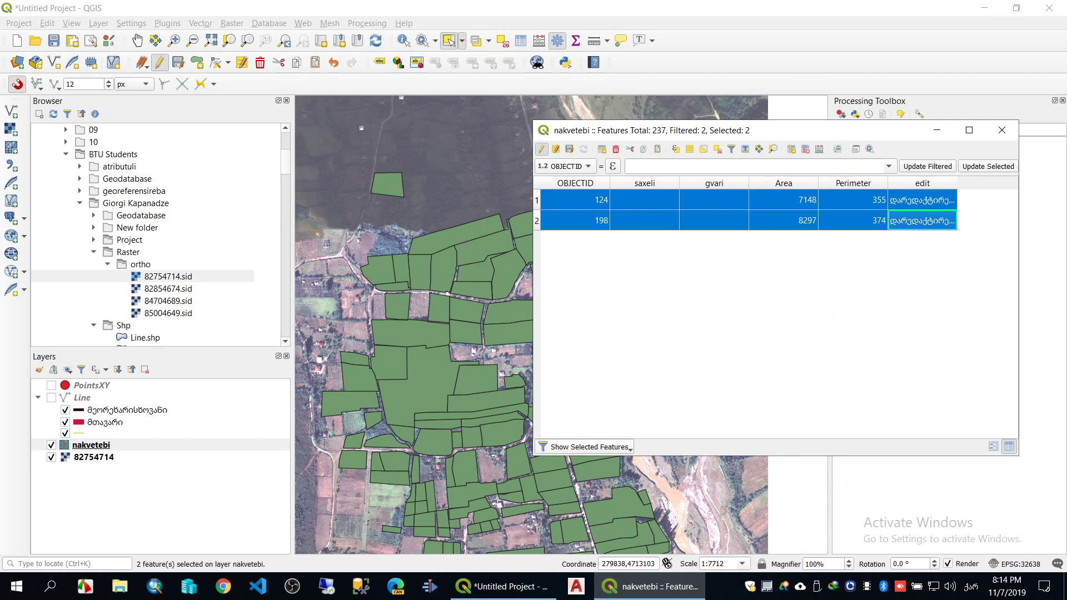
# Save the nakvetebi layer edits and turn off editing for the layer
pyautogui.click(177, 62)
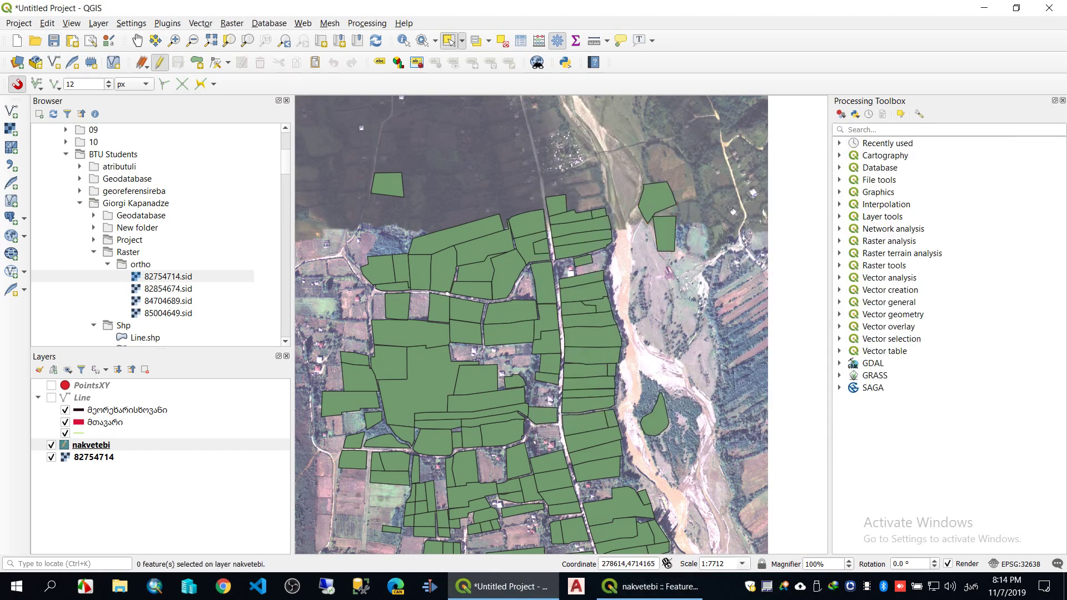
pyautogui.click(91, 445)
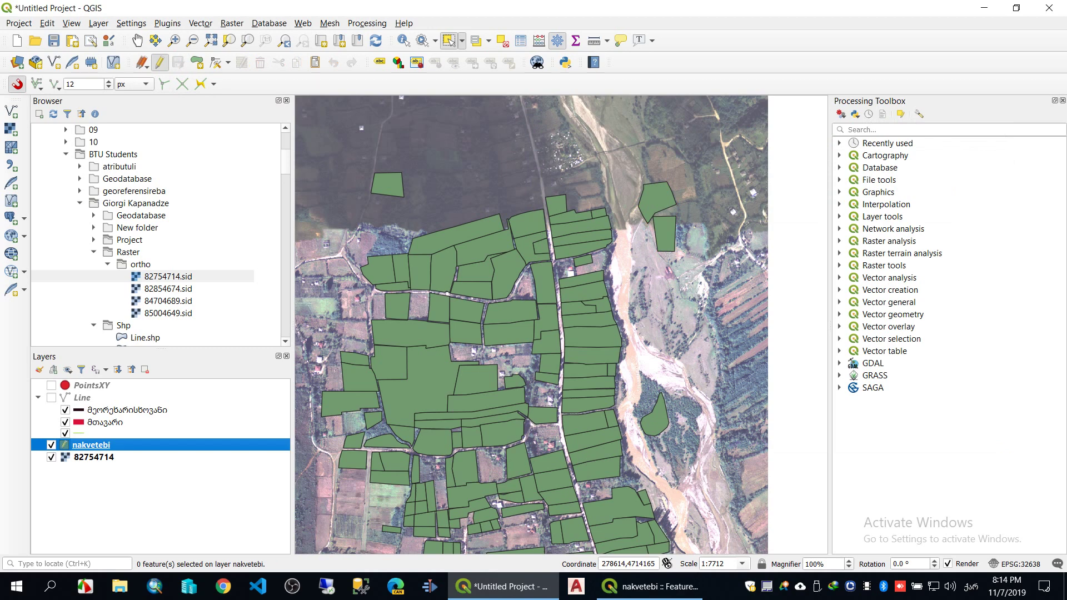
pyautogui.click(160, 63)
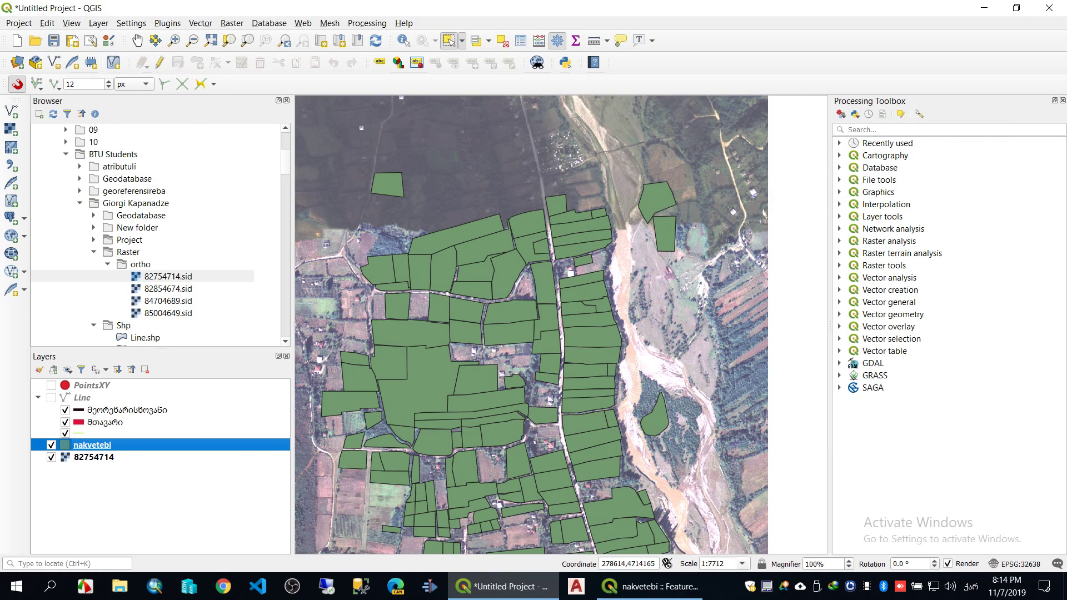
pyautogui.rightClick(102, 448)
pyautogui.click(134, 498)
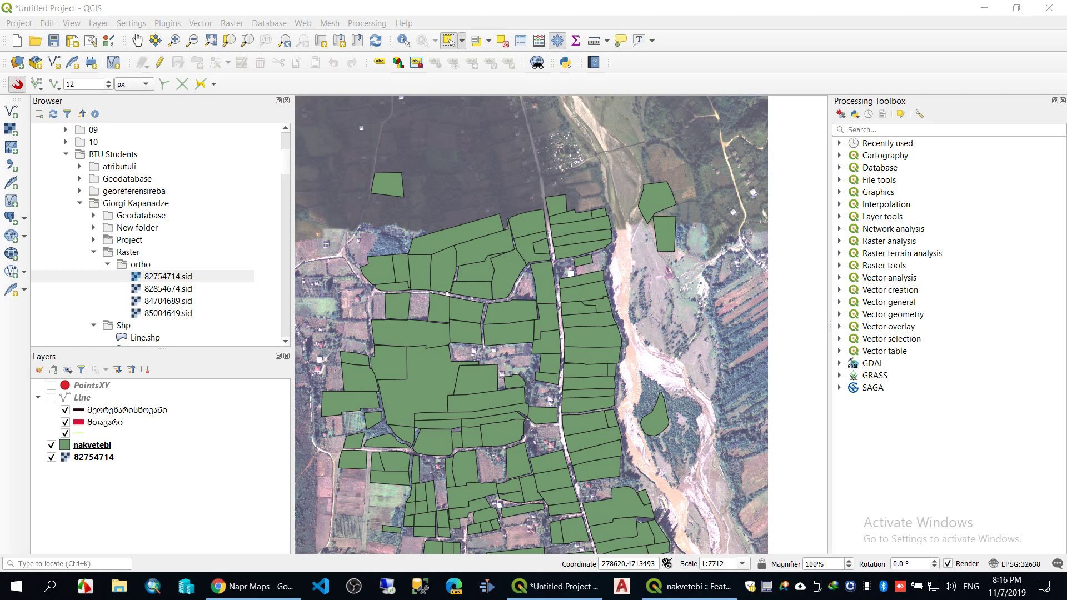
pyautogui.click(92, 445)
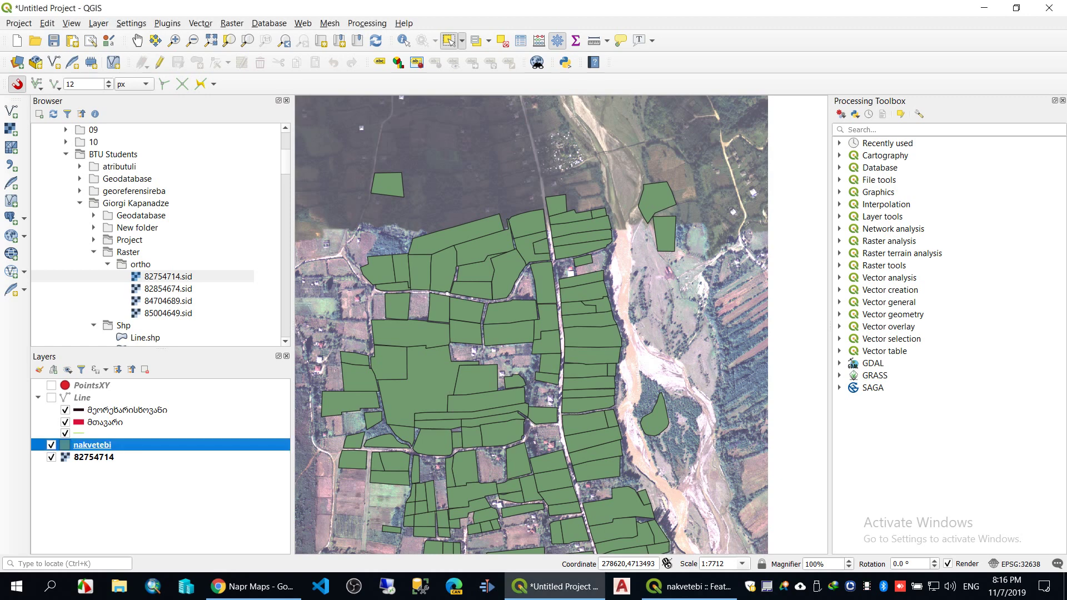
# Turn on editing for the nakvetebi layer and show all its features in the attribute table
pyautogui.click(160, 63)
pyautogui.press('F6')
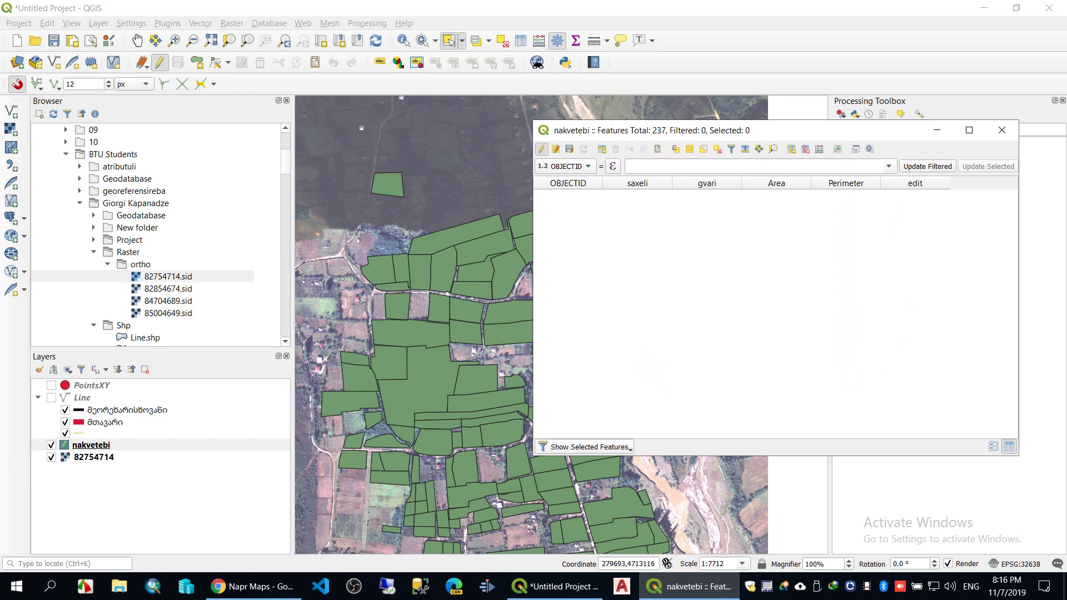
pyautogui.click(584, 447)
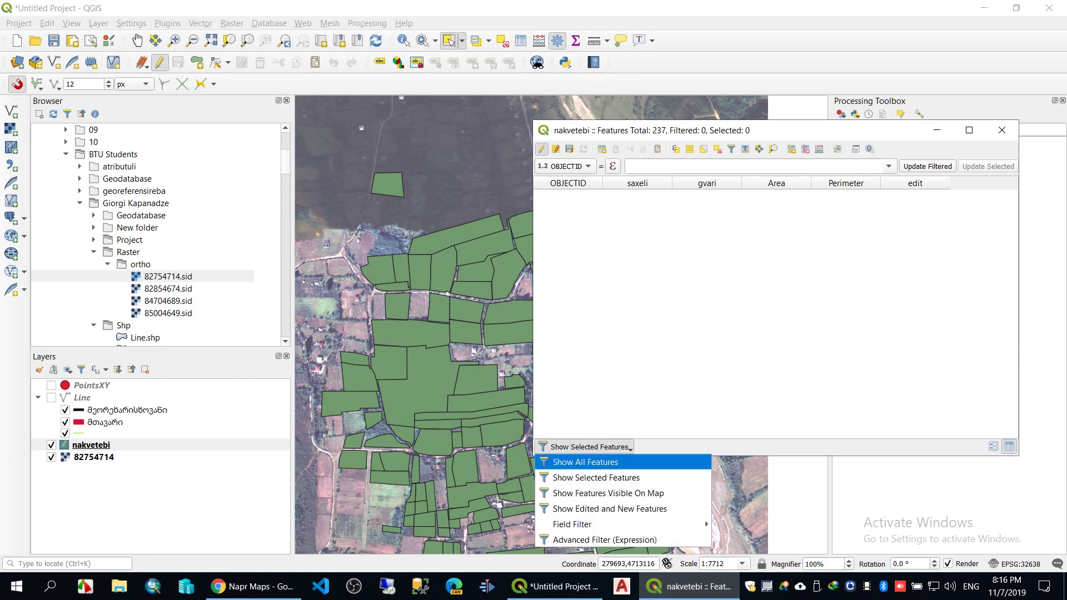
pyautogui.click(581, 462)
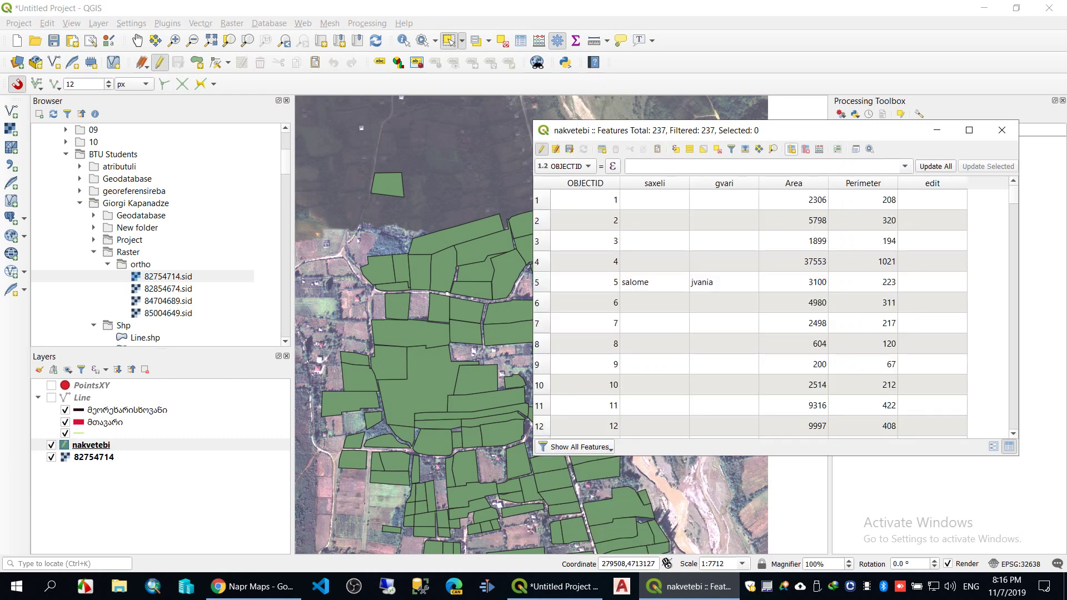
# Add a Text (string) field named UNIQ to the nakvetebi attribute table
pyautogui.click(792, 149)
pyautogui.write('UNIQ')
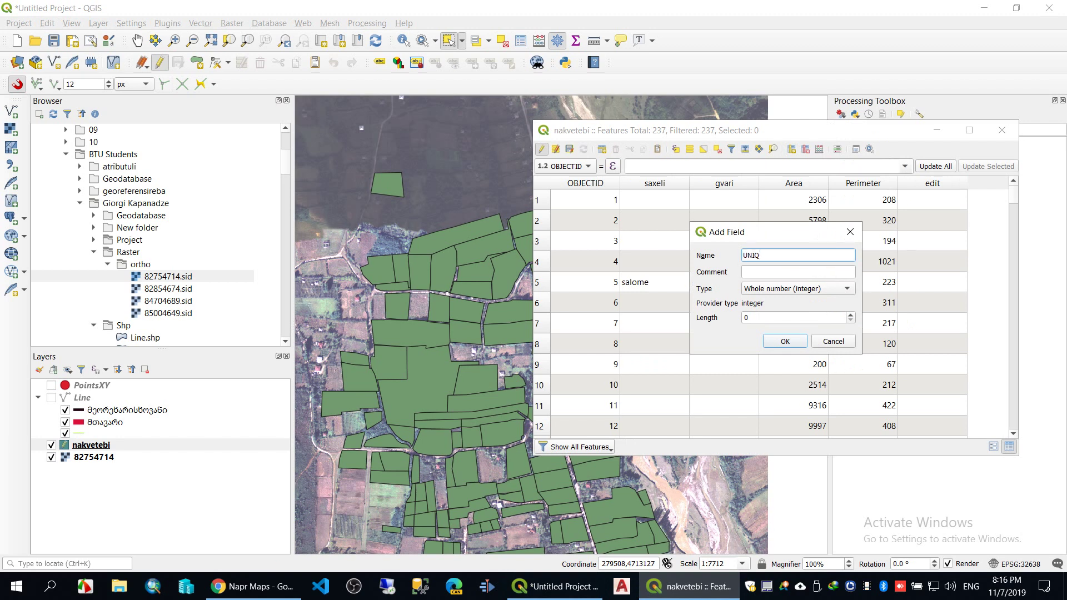
pyautogui.click(798, 288)
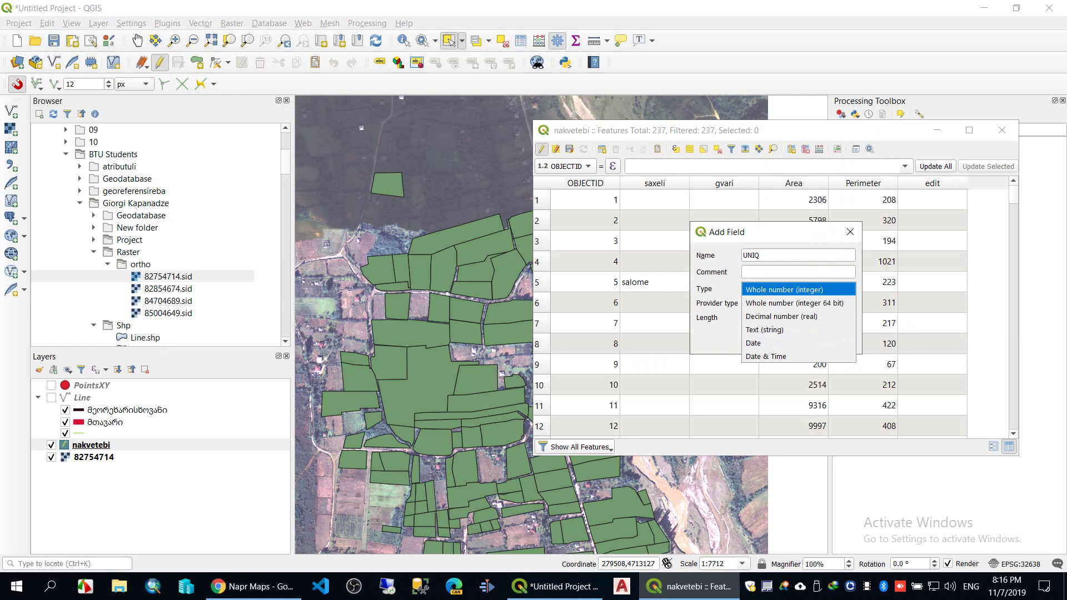
pyautogui.press('Down')
pyautogui.press('Down')
pyautogui.press('Down')
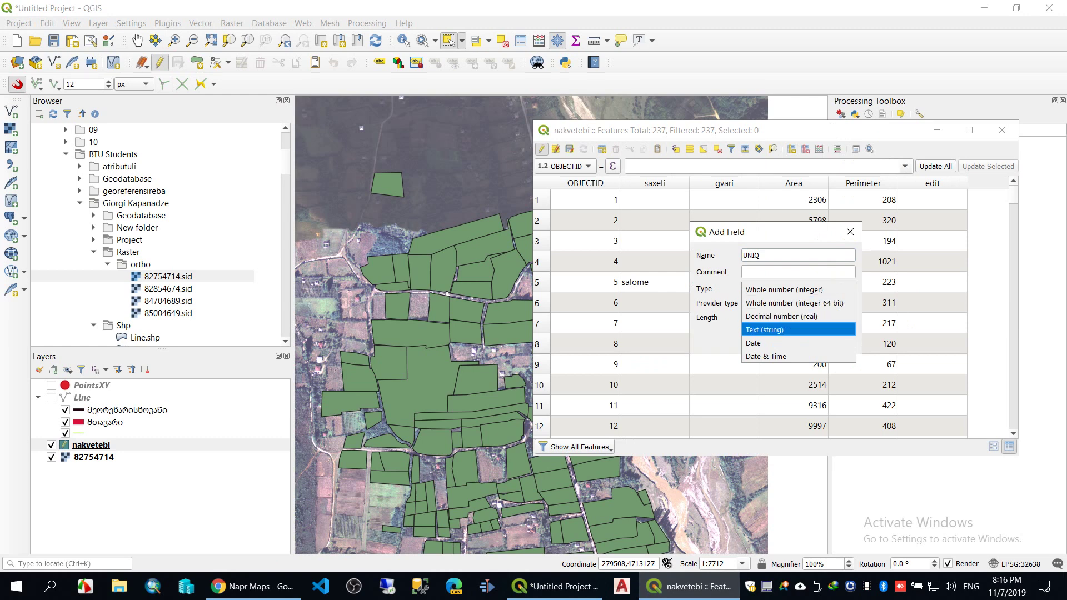
pyautogui.press('Return')
pyautogui.press('Tab')
pyautogui.write('1')
pyautogui.write('0')
pyautogui.press('Return')
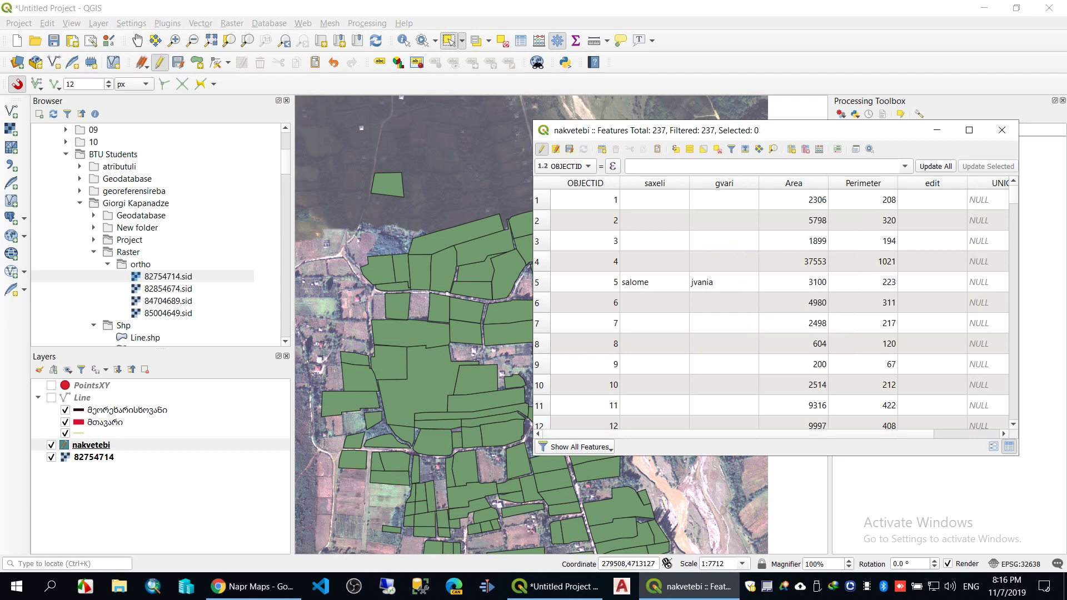
# Switch to Napr Maps in Chrome, find the village of ტალერი and set the base map to ორთოების ფენა
pyautogui.click(937, 130)
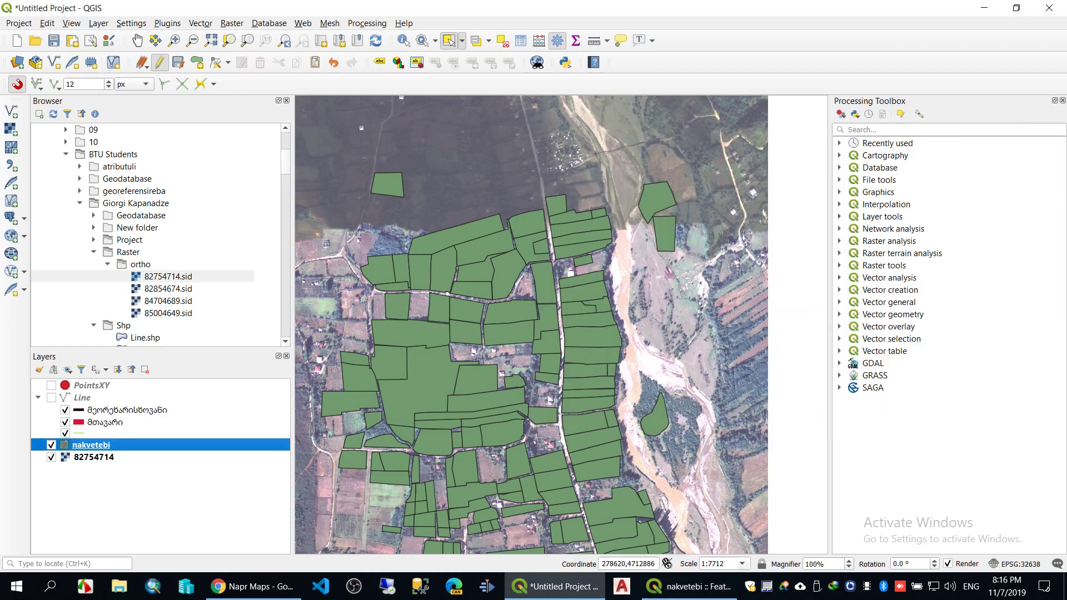
pyautogui.click(253, 586)
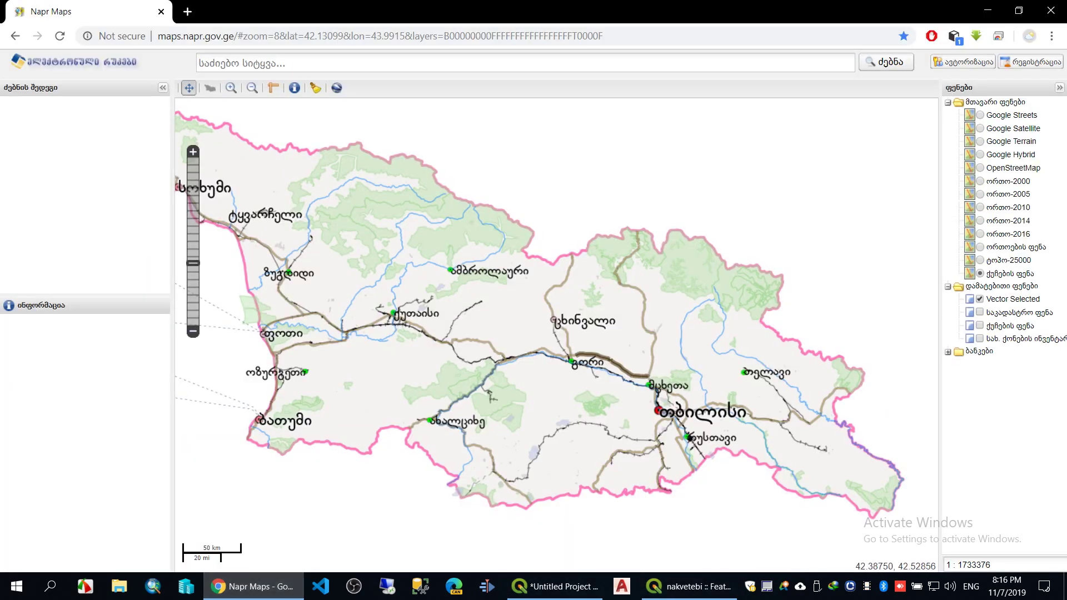
pyautogui.scroll(2, 364, 270)
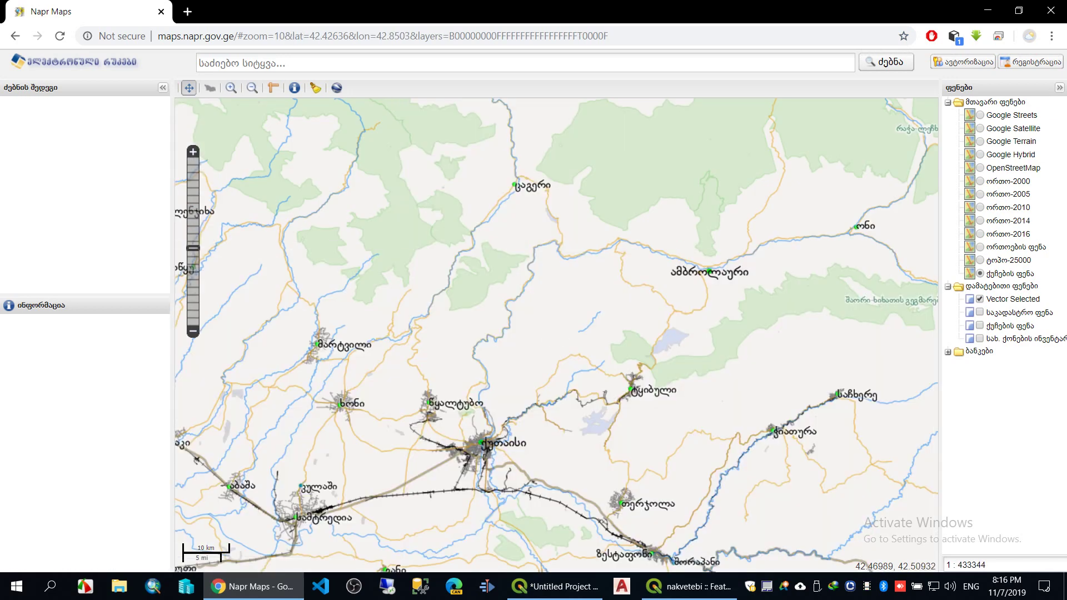
pyautogui.moveTo(334, 284); pyautogui.dragTo(672, 375)
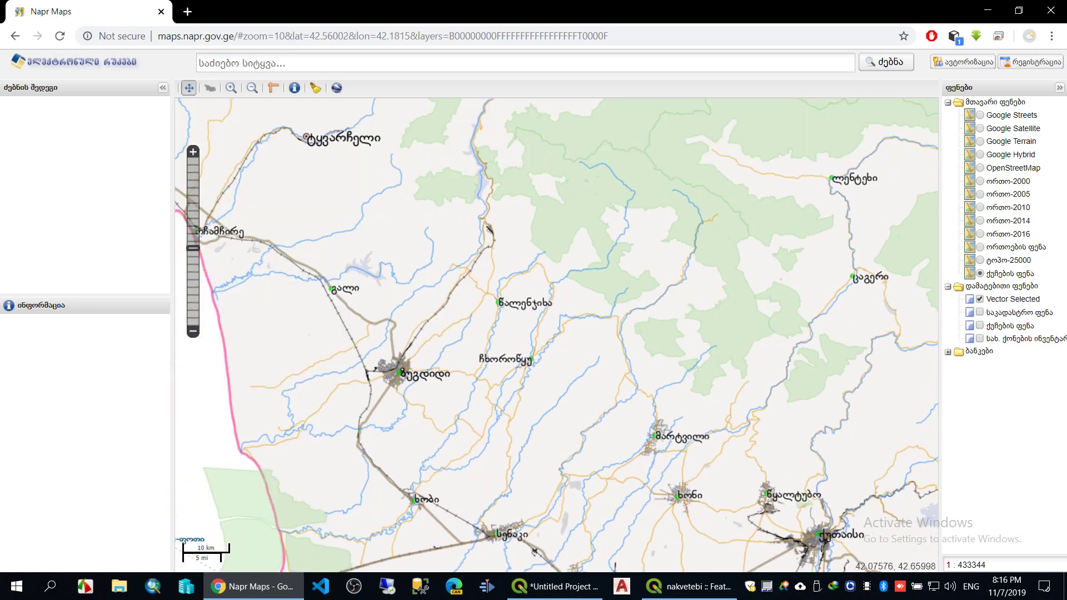
pyautogui.scroll(1, 503, 267)
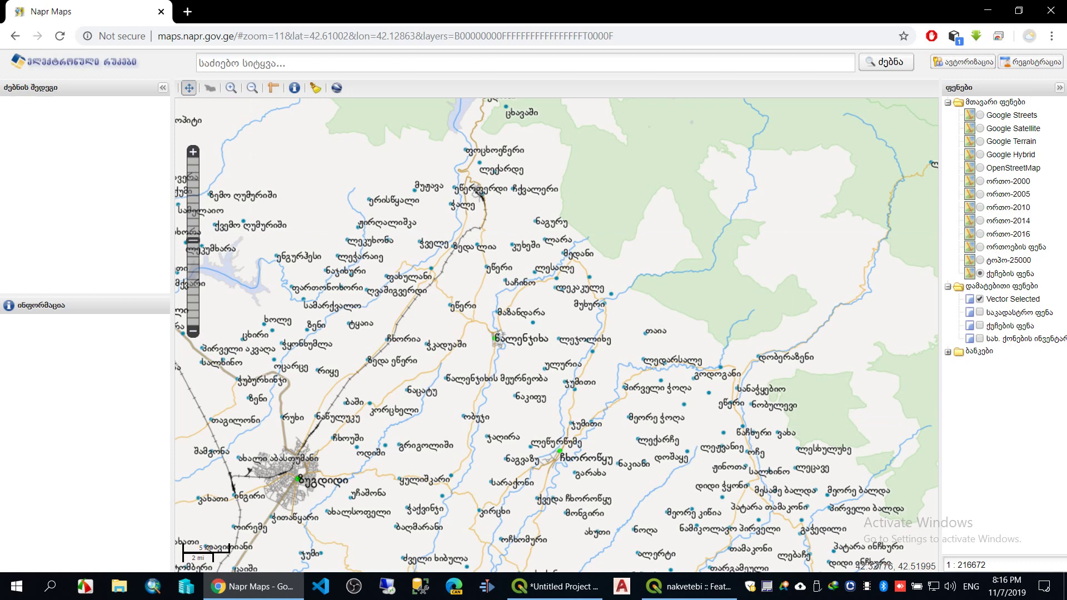
pyautogui.scroll(1, 719, 437)
pyautogui.scroll(3, 758, 402)
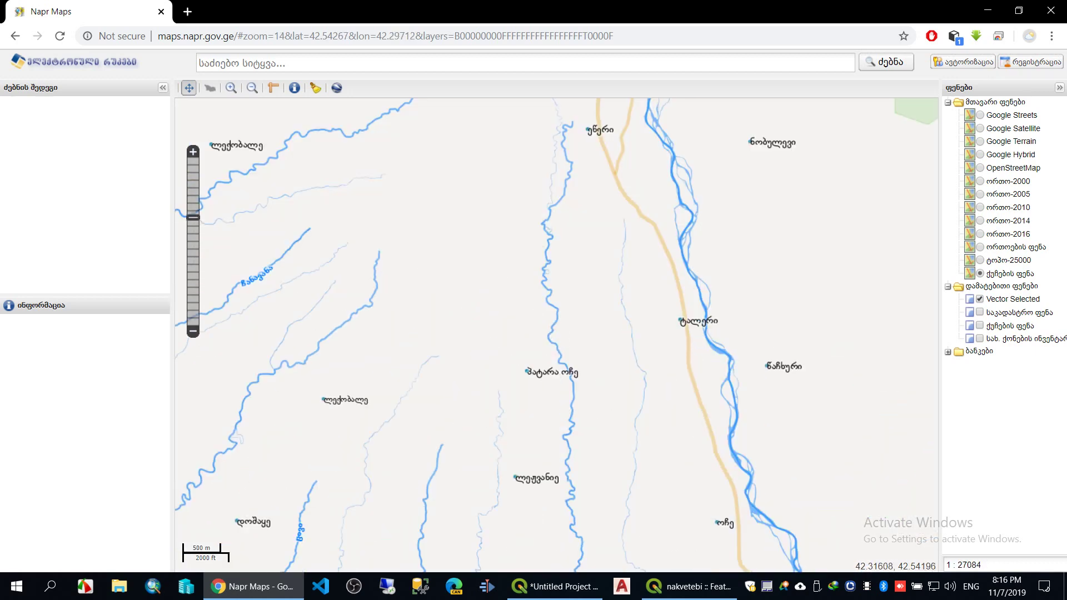
pyautogui.scroll(1, 729, 346)
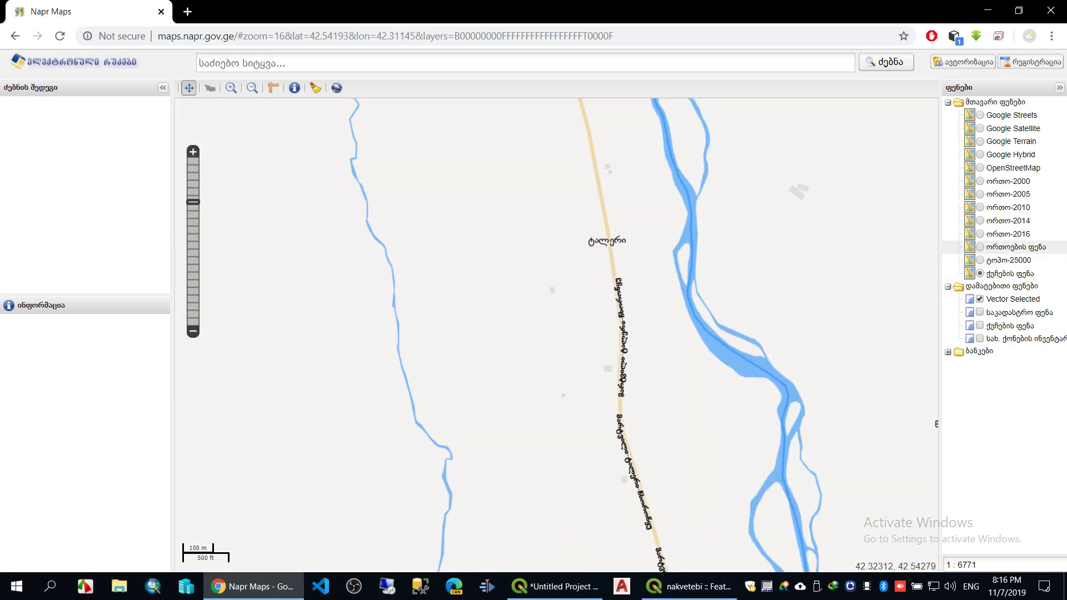
pyautogui.click(981, 247)
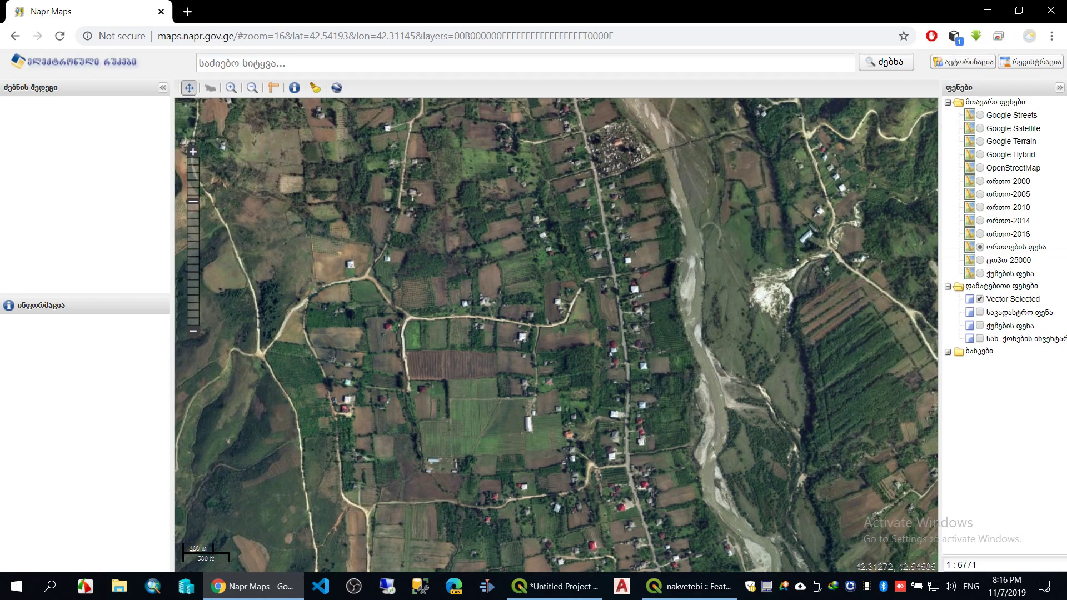
# Show the საკადასტრო ფენა overlay for the parcels along the village road south of the cemetery
pyautogui.moveTo(598, 248); pyautogui.dragTo(582, 326)
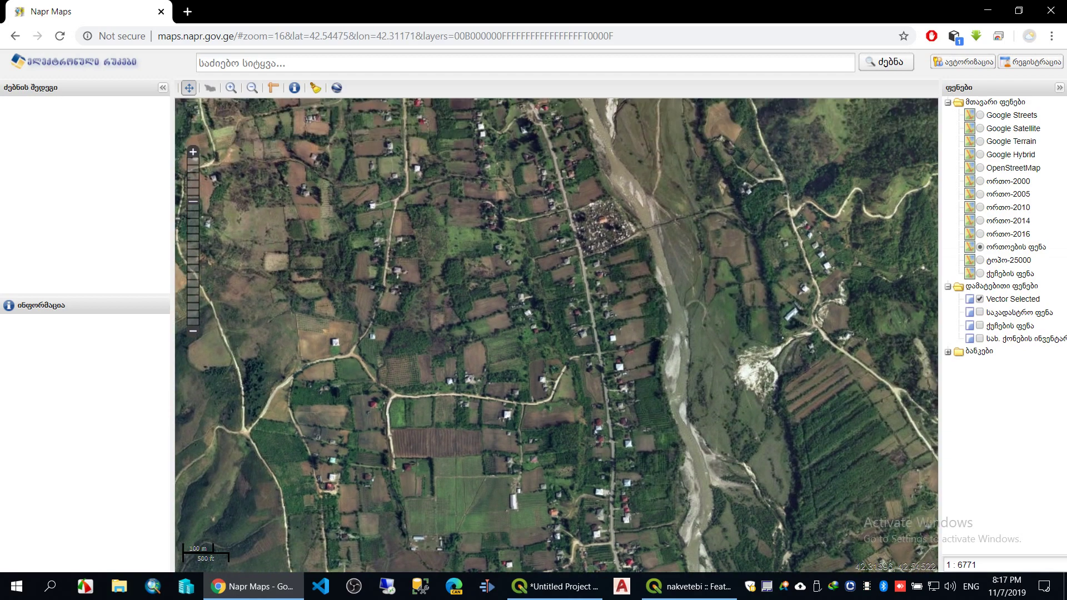
pyautogui.scroll(1, 703, 250)
pyautogui.moveTo(525, 385); pyautogui.dragTo(630, 416)
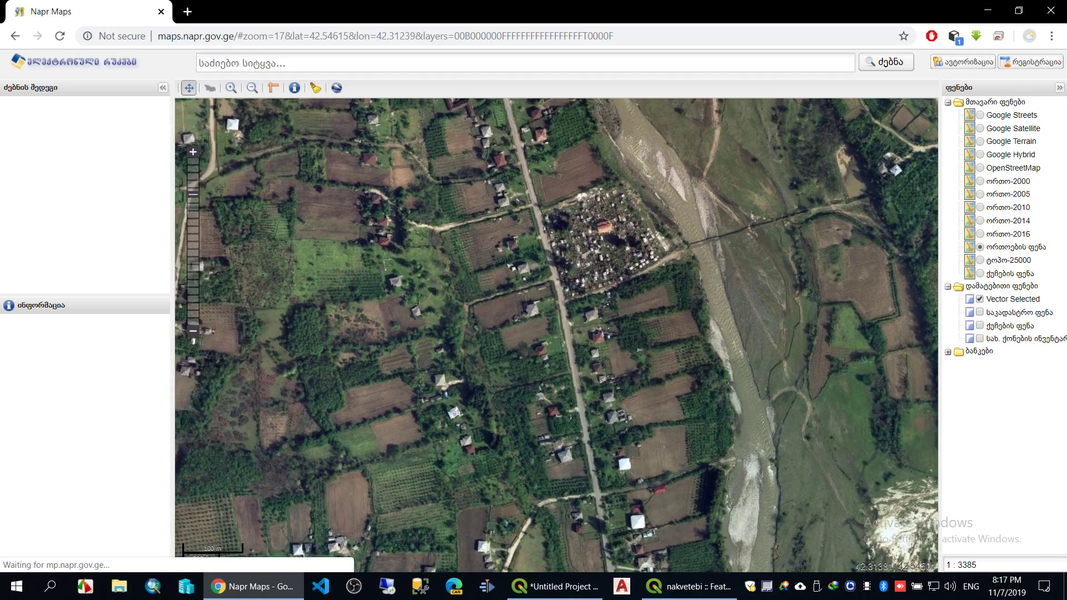
pyautogui.scroll(1, 553, 340)
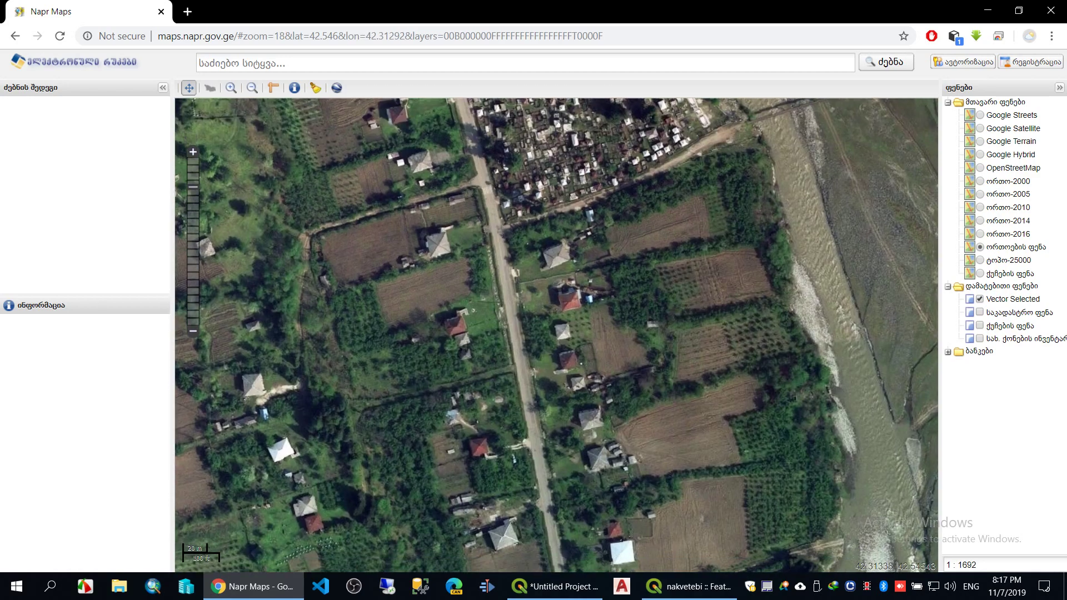
pyautogui.moveTo(604, 427); pyautogui.dragTo(586, 290)
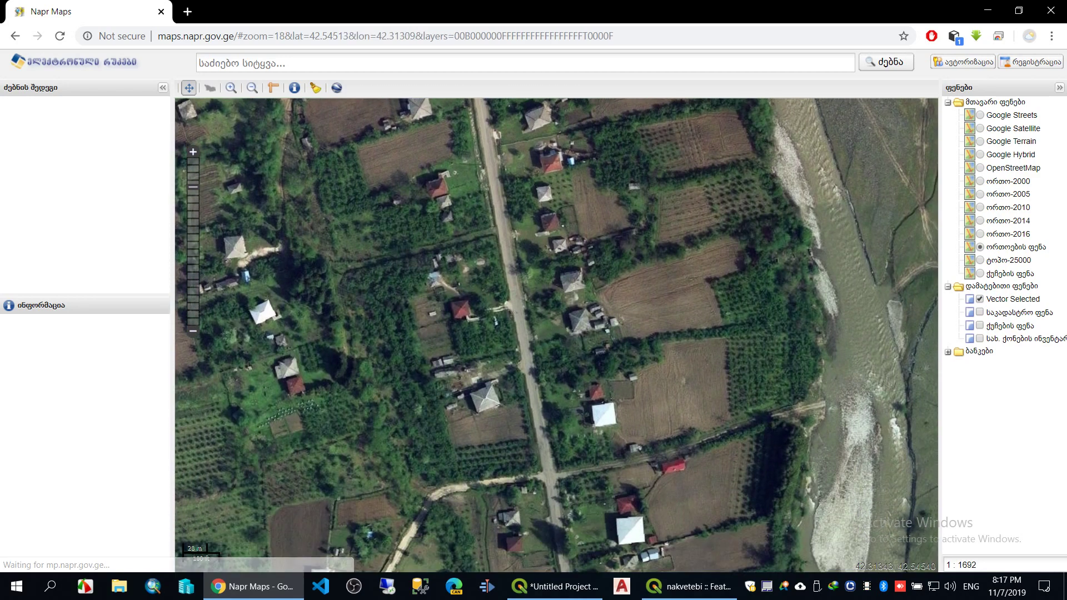
pyautogui.click(979, 312)
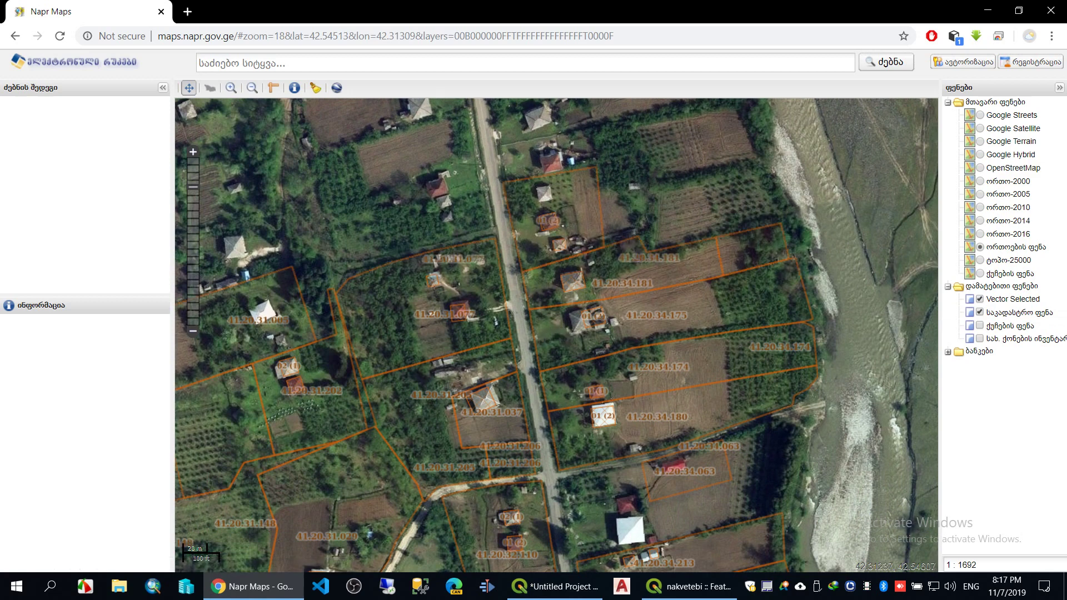
# Query the cadastral information of the northernmost outlined parcel east of the road
pyautogui.click(294, 88)
pyautogui.click(545, 221)
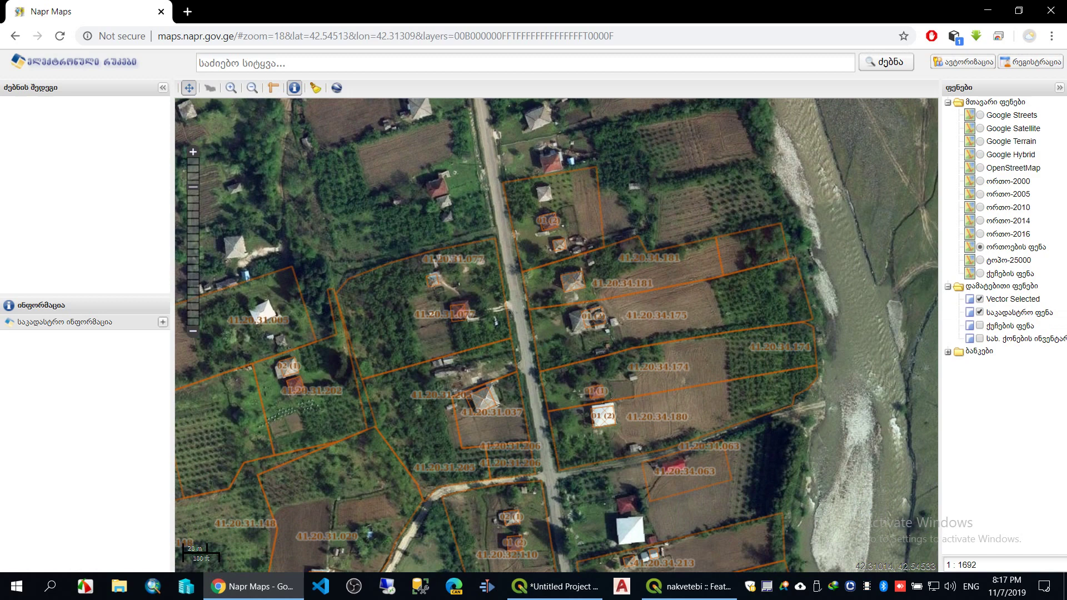
pyautogui.hotkey('ctrl', 'a')
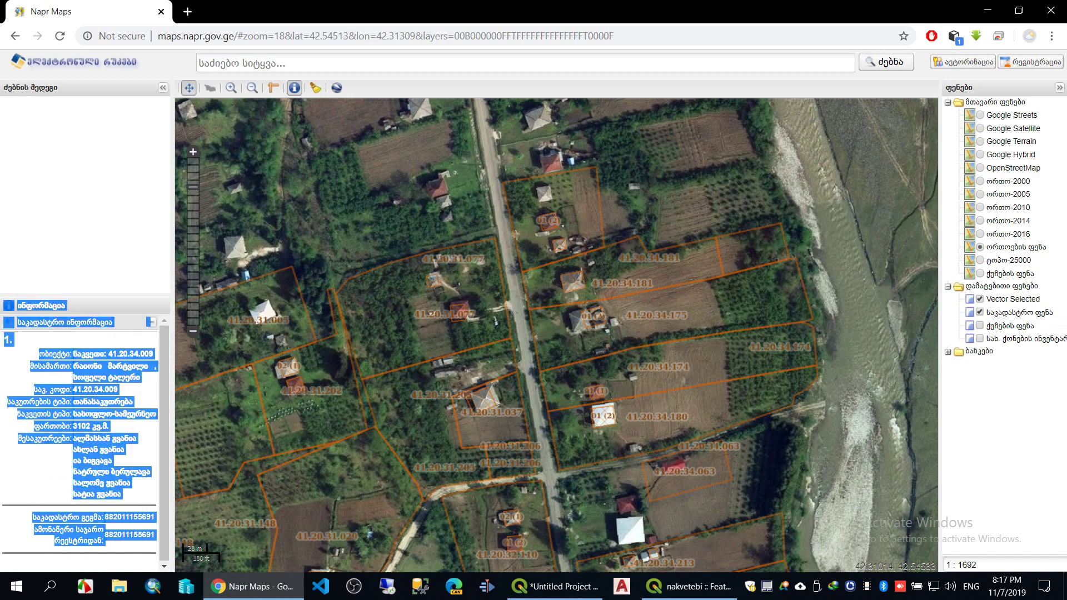
pyautogui.moveTo(85, 295); pyautogui.dragTo(85, 192)
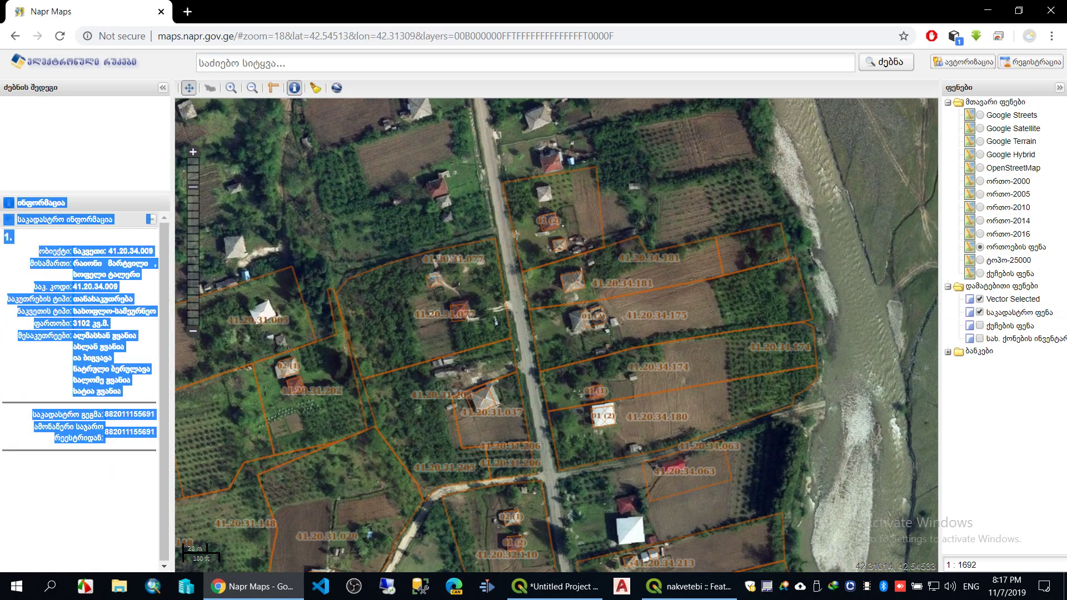
pyautogui.click(105, 479)
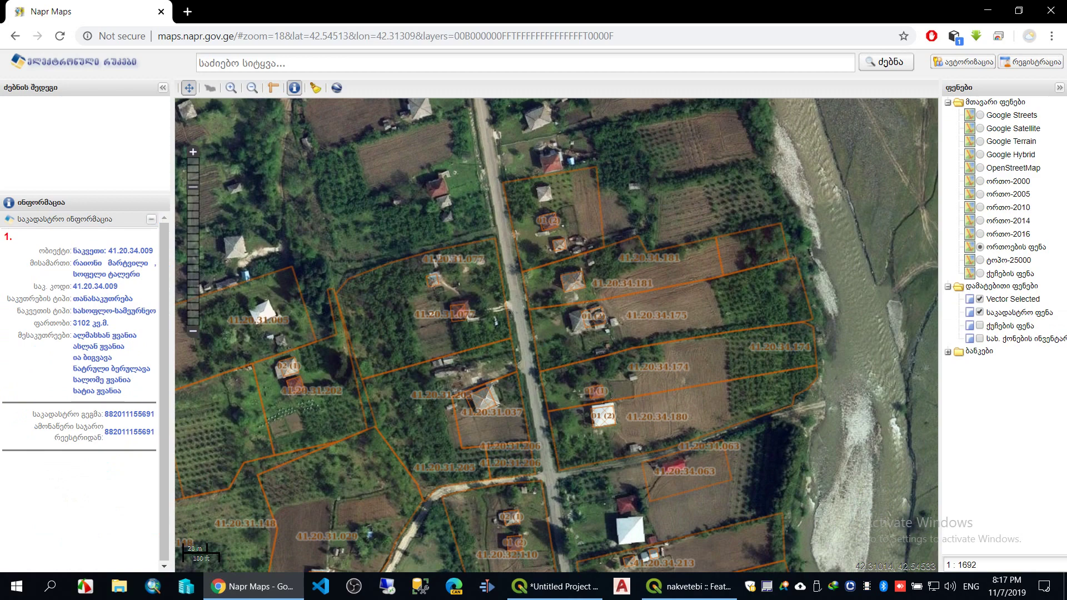
# Arrange Napr Maps and QGIS side by side and widen the QGIS map canvas around the northern nakvetebi parcels
pyautogui.press('super+Left')
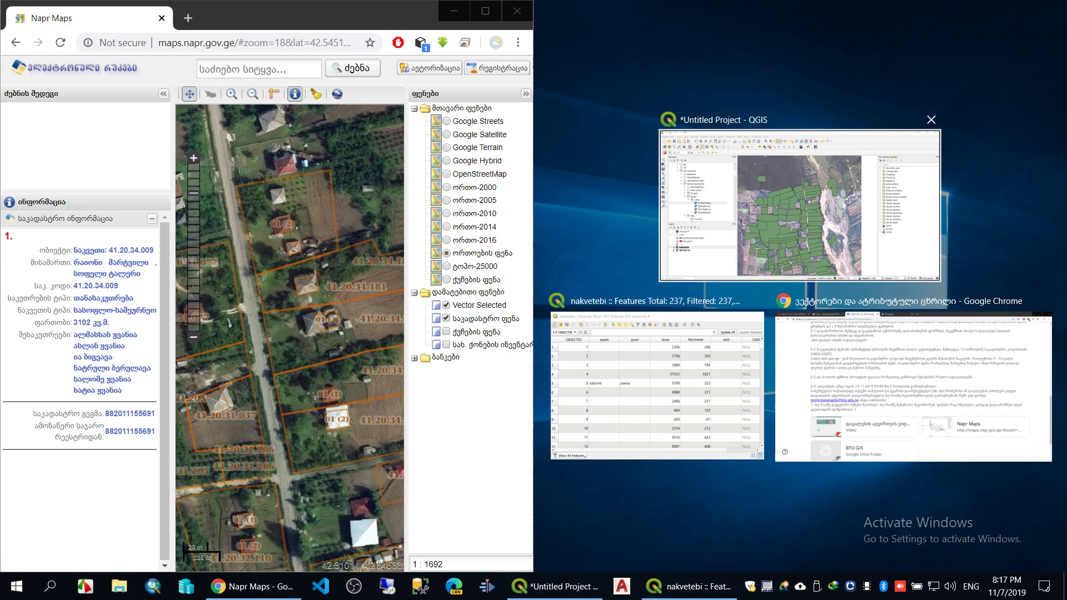
pyautogui.click(800, 206)
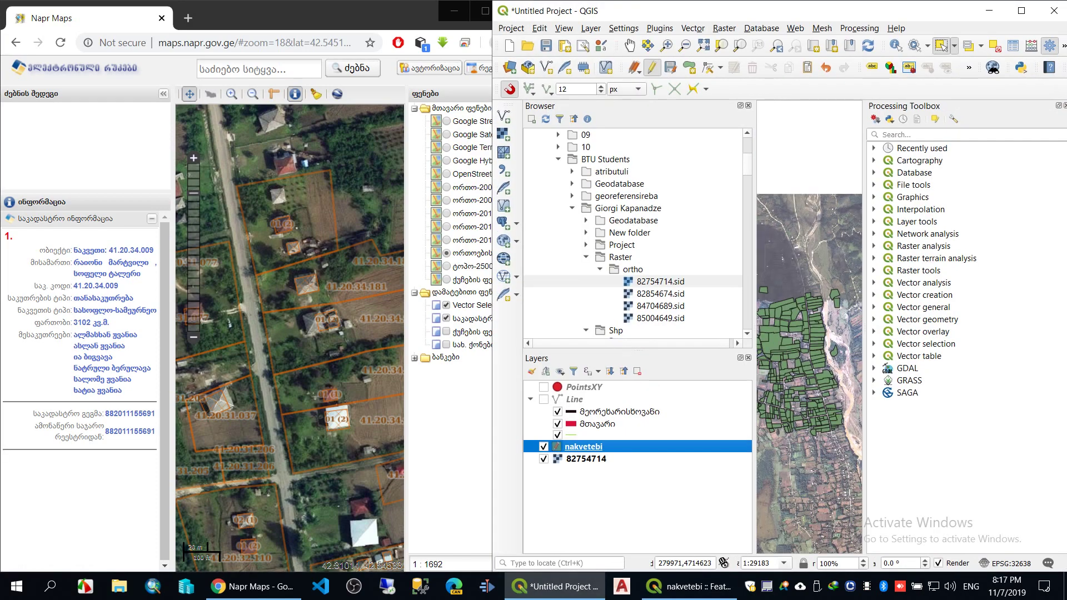
pyautogui.click(1050, 46)
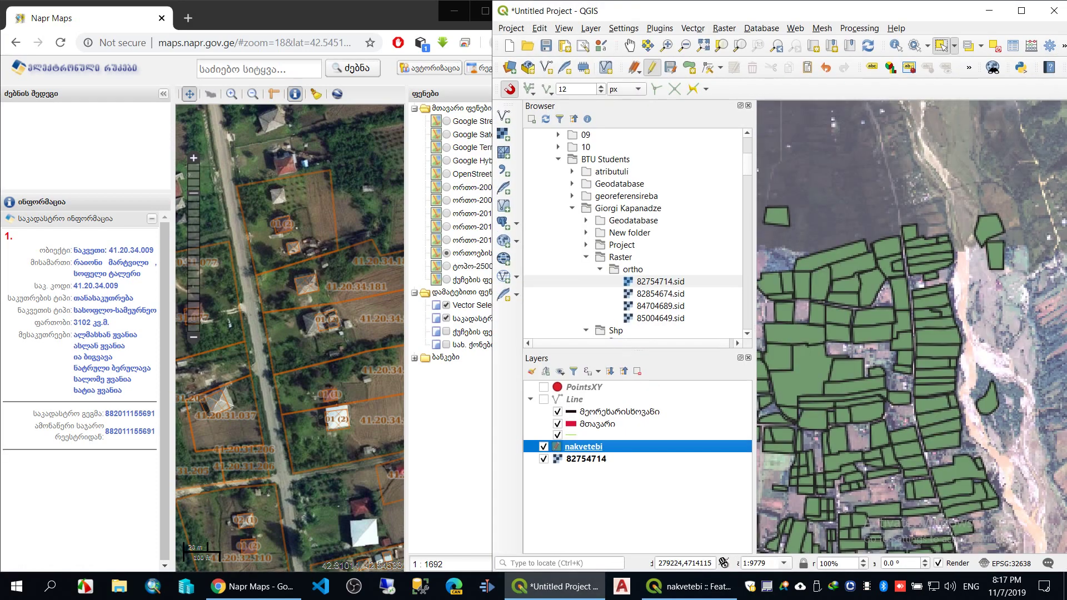
pyautogui.moveTo(755, 322); pyautogui.dragTo(649, 322)
pyautogui.scroll(1, 856, 225)
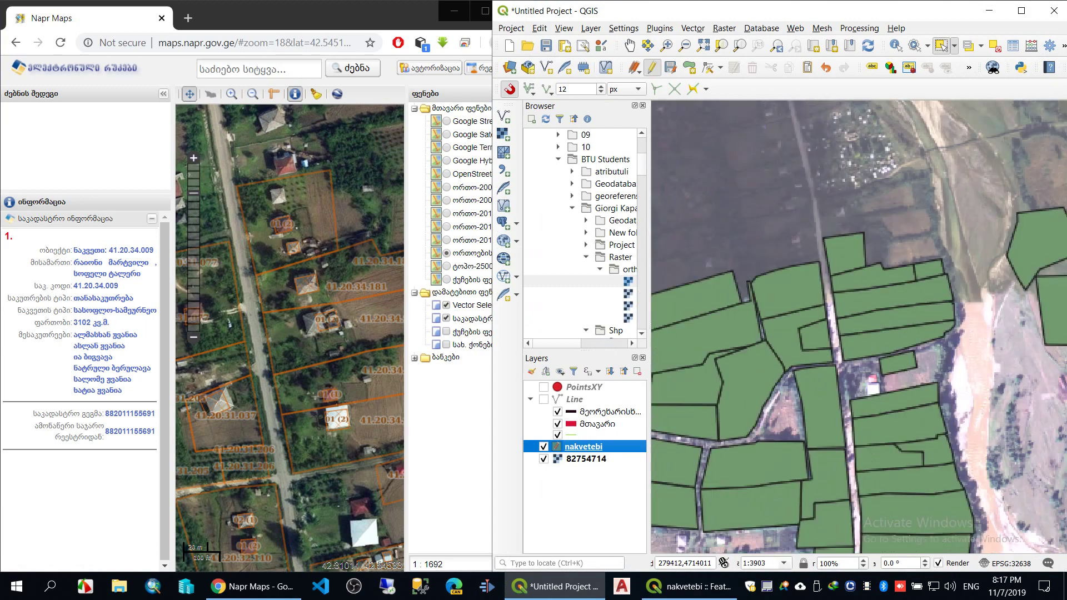
# Select the small nakvetebi parcel just east of the road at the northern end of the parcel block
pyautogui.moveTo(856, 225); pyautogui.dragTo(839, 353)
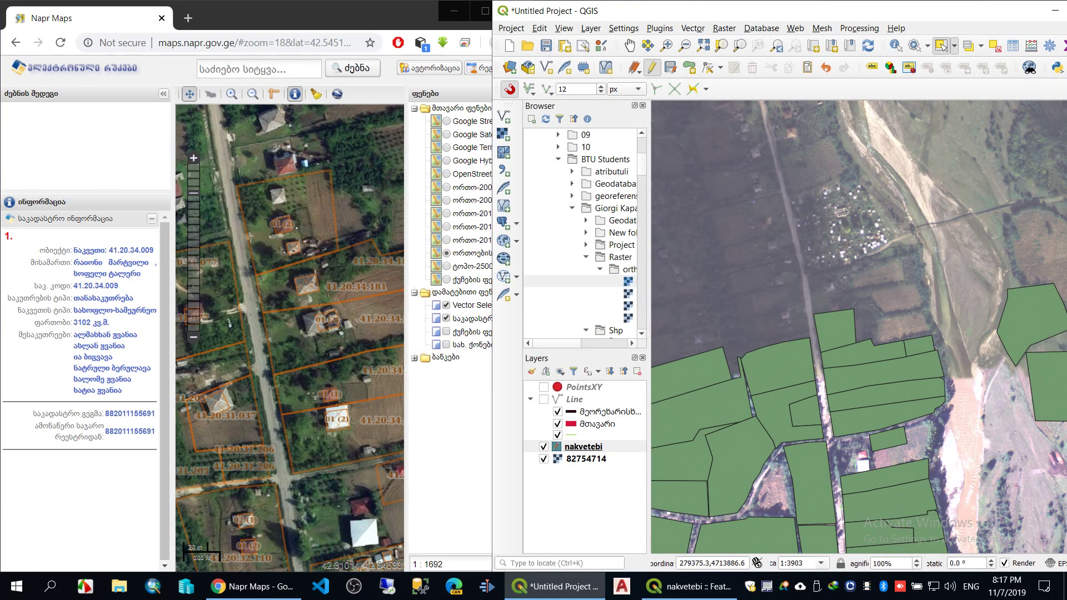
pyautogui.click(834, 334)
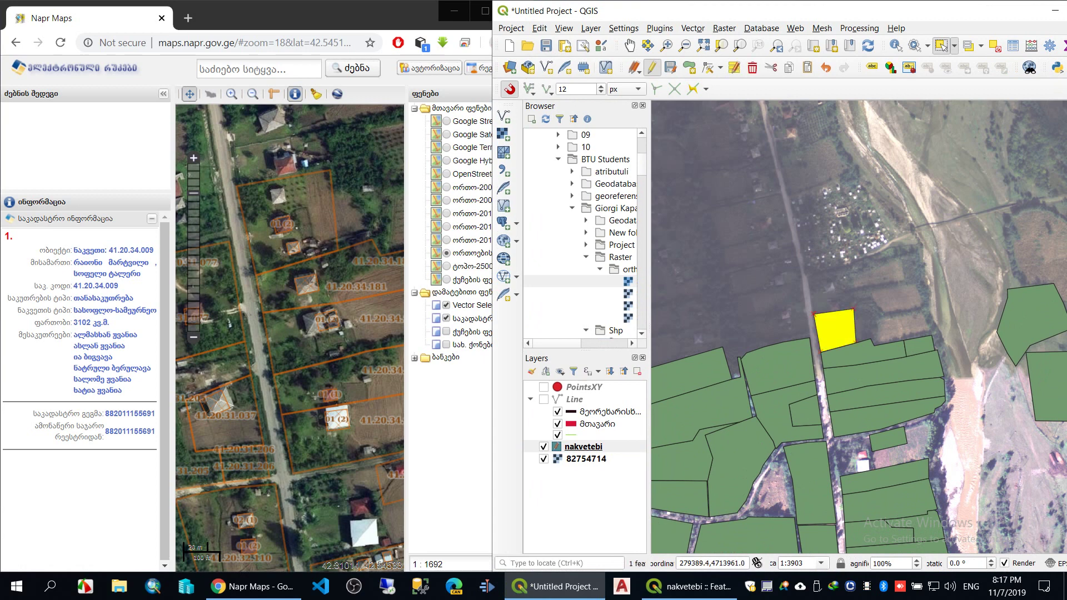
pyautogui.moveTo(889, 387); pyautogui.dragTo(854, 323)
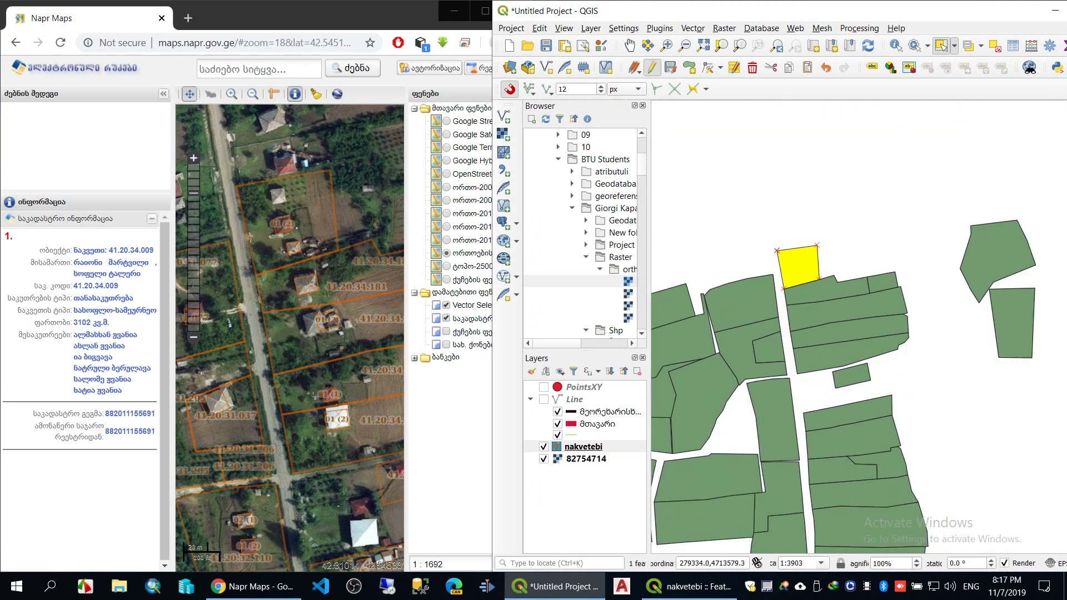
# Limit the attribute table to the selected parcel and enter 41.20.34.009 in its UNIQ field
pyautogui.click(689, 586)
pyautogui.click(578, 446)
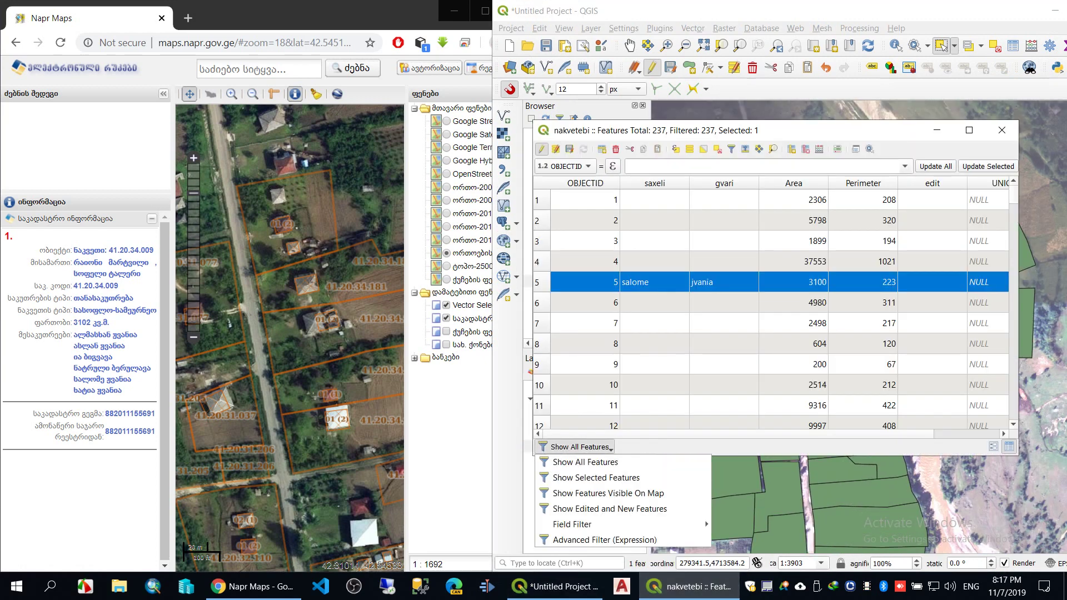
pyautogui.click(589, 477)
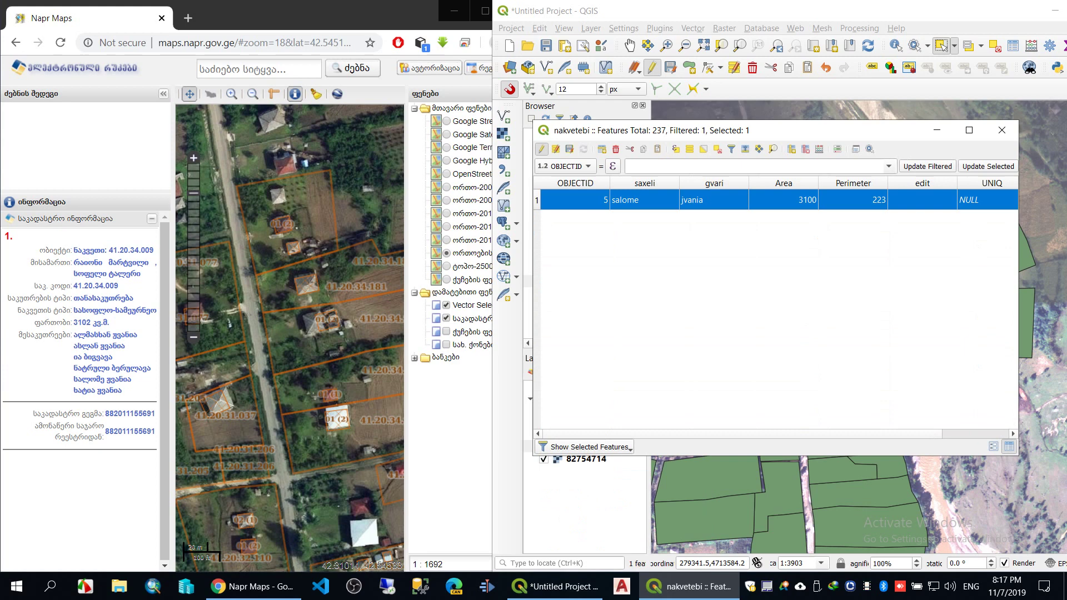
pyautogui.doubleClick(988, 200)
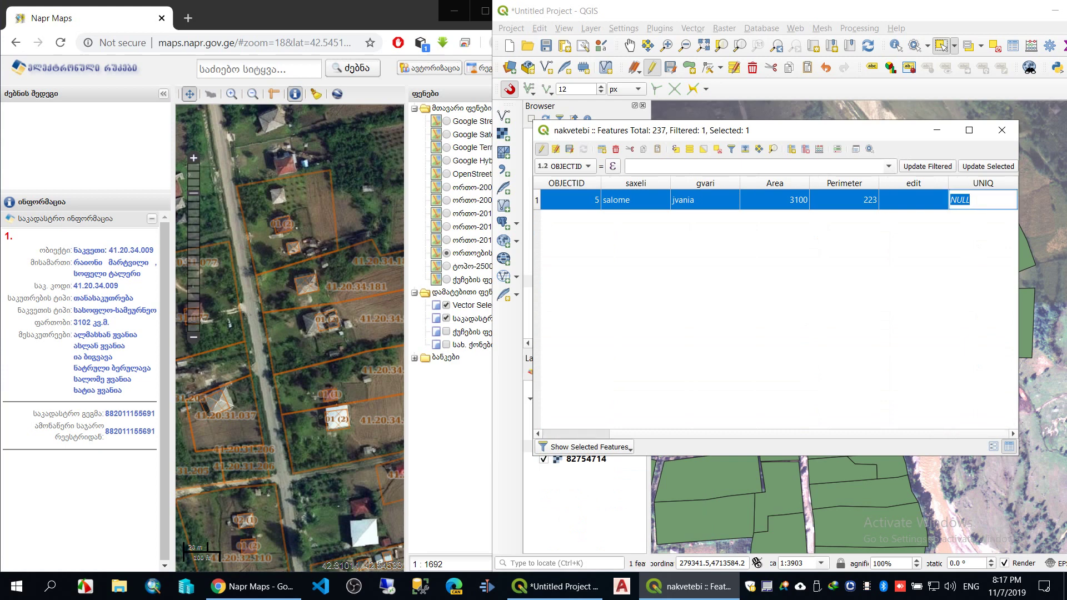
pyautogui.write('41.20.34.009')
pyautogui.press('Return')
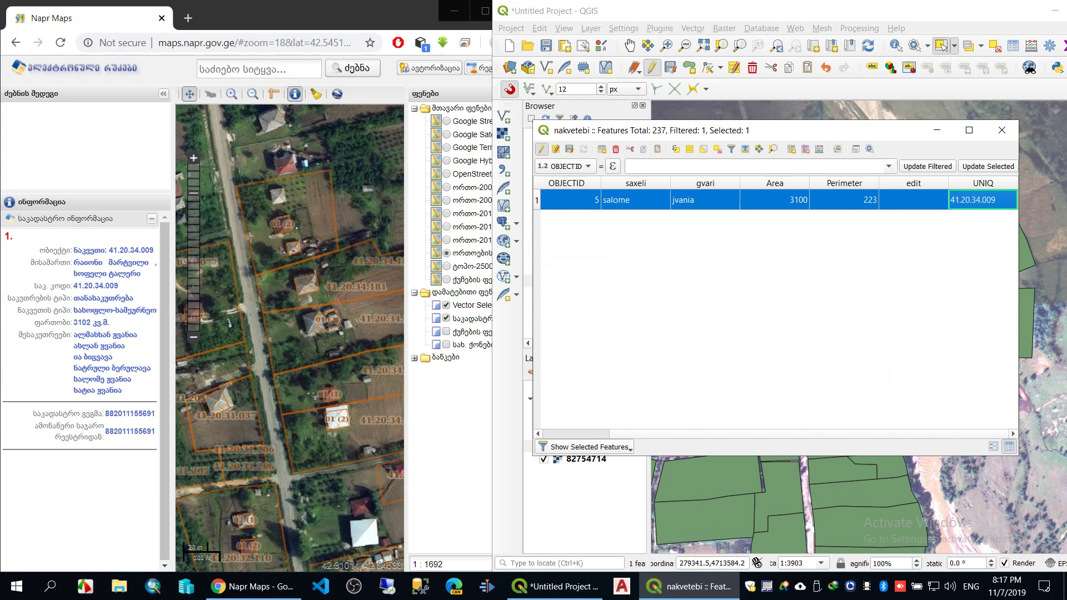
# Select the nakvetebi parcel just south of the northernmost roadside parcel east of the road and query its counterpart in Napr Maps
pyautogui.click(937, 130)
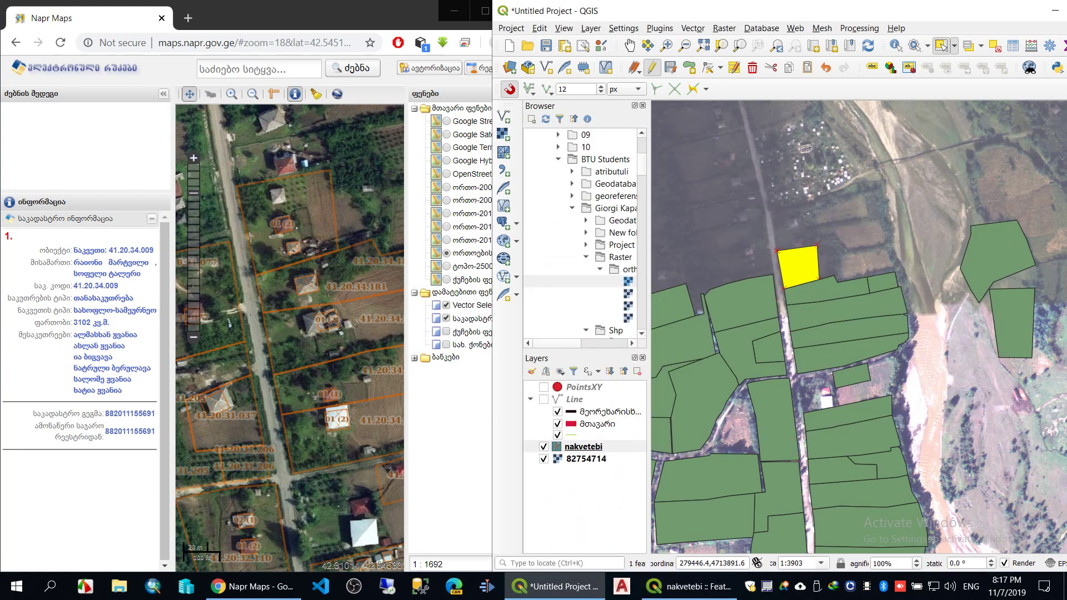
pyautogui.click(820, 293)
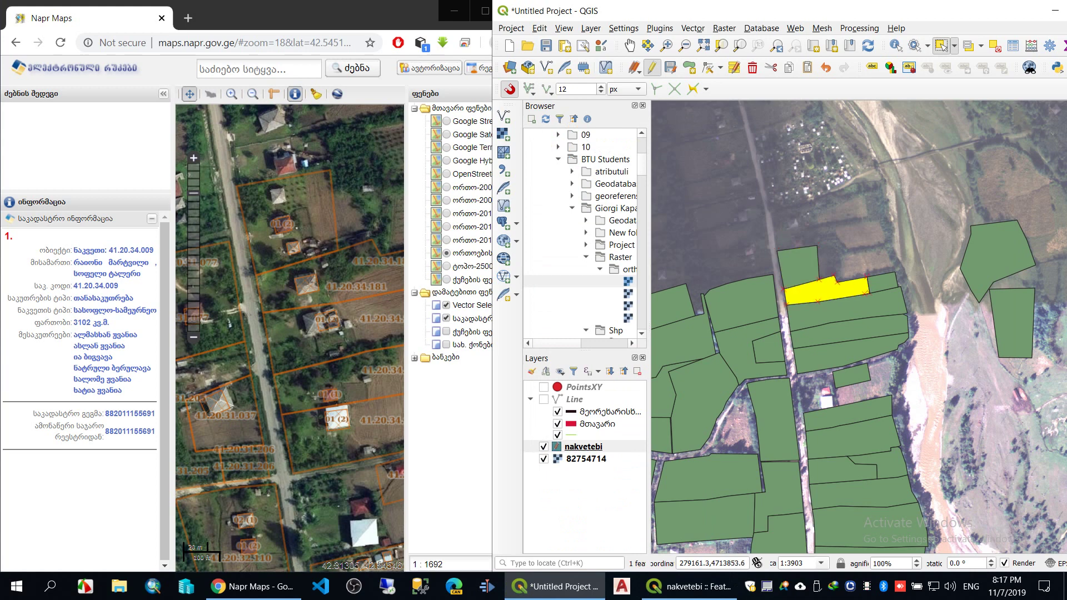
pyautogui.click(310, 294)
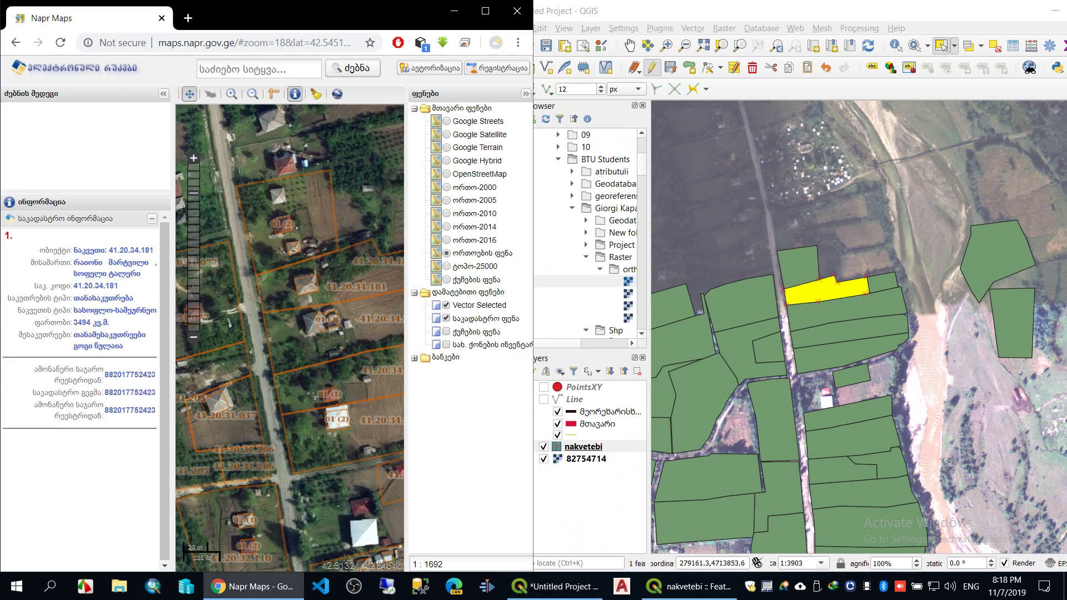
# Enter 41.20.34.181 in the UNIQ field of the selected nakvetebi parcel
pyautogui.click(687, 586)
pyautogui.click(982, 200)
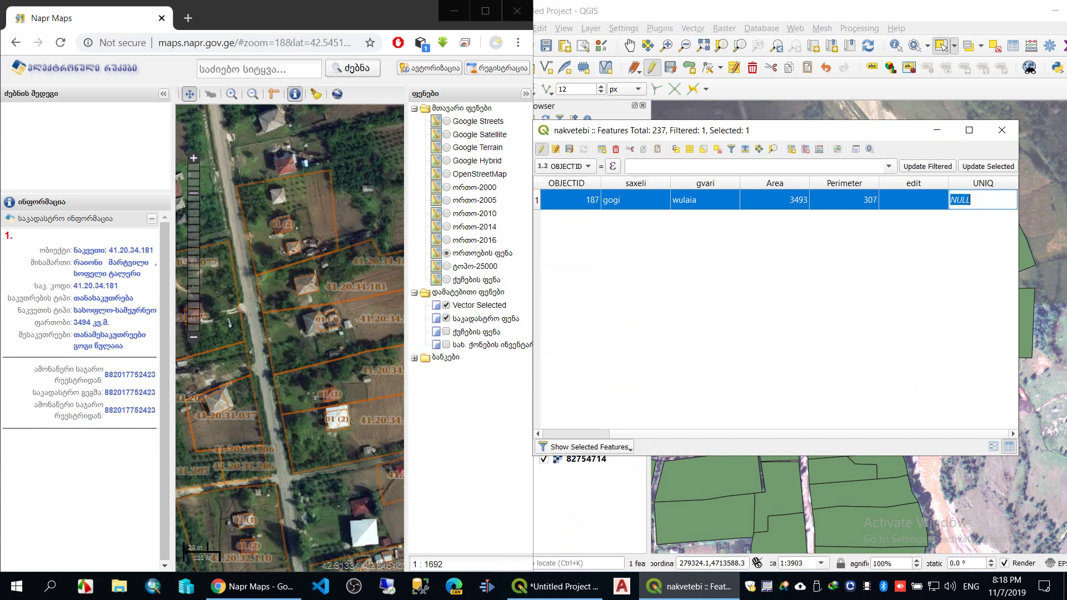
pyautogui.write('41.20.34.181')
pyautogui.press('Return')
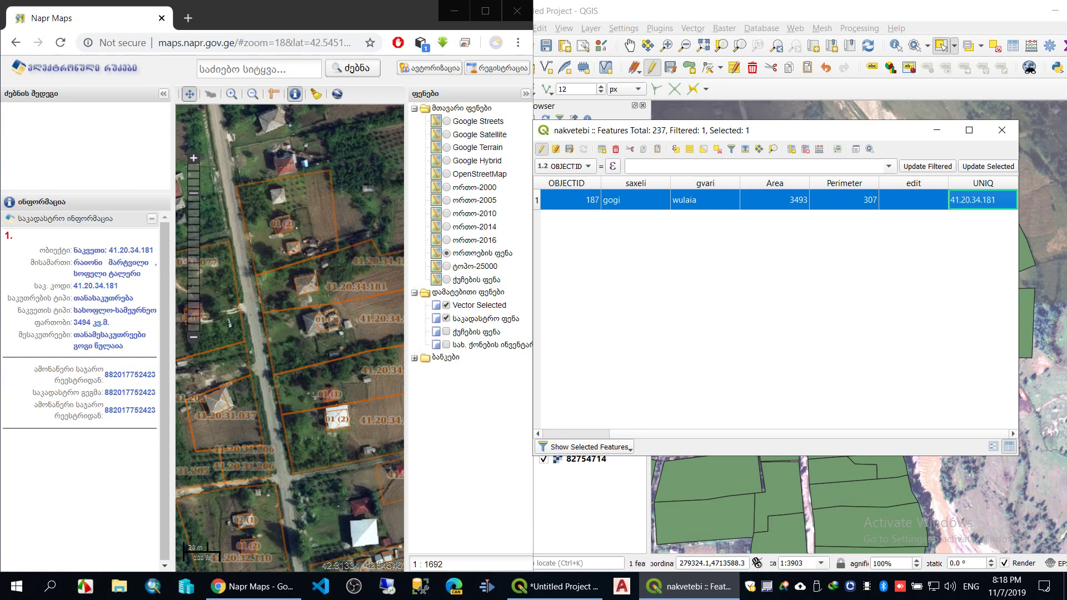
# Select the next long nakvetebi parcel to the south, east of the road, and query its counterpart in Napr Maps
pyautogui.click(937, 130)
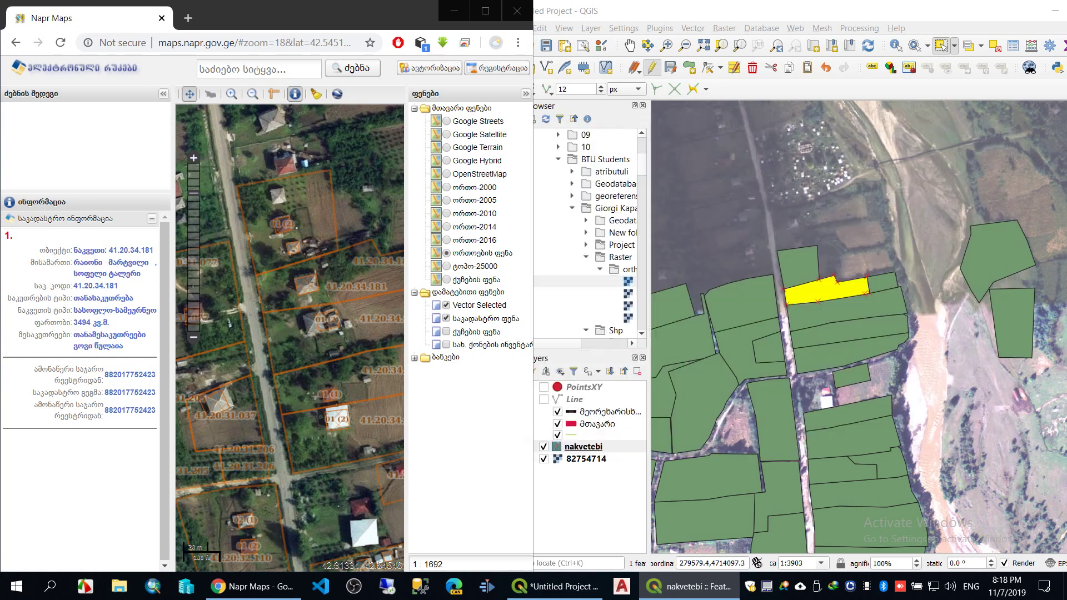
pyautogui.click(842, 307)
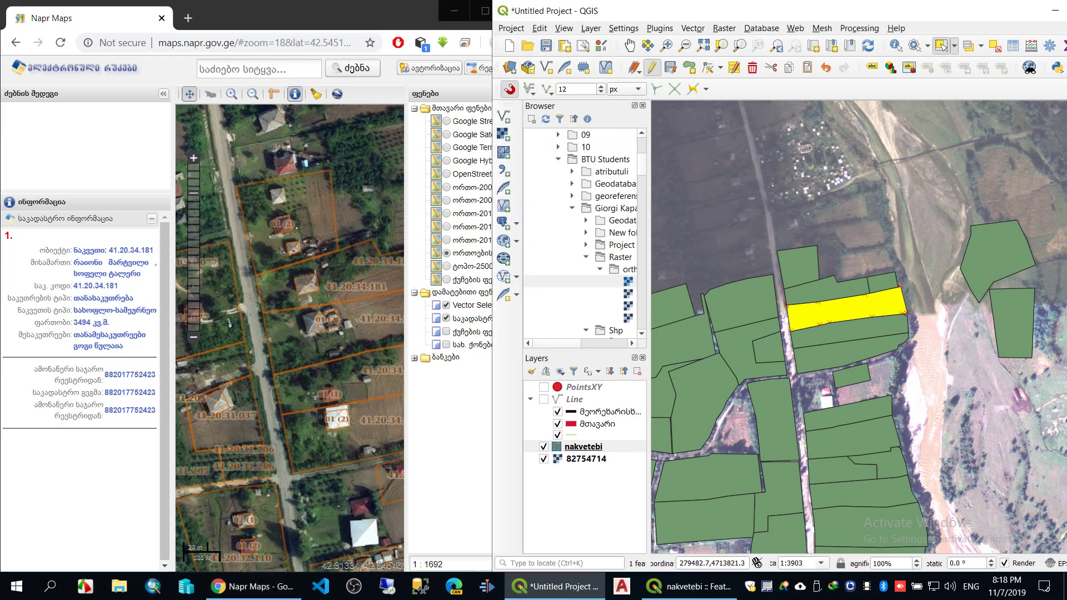
pyautogui.click(297, 324)
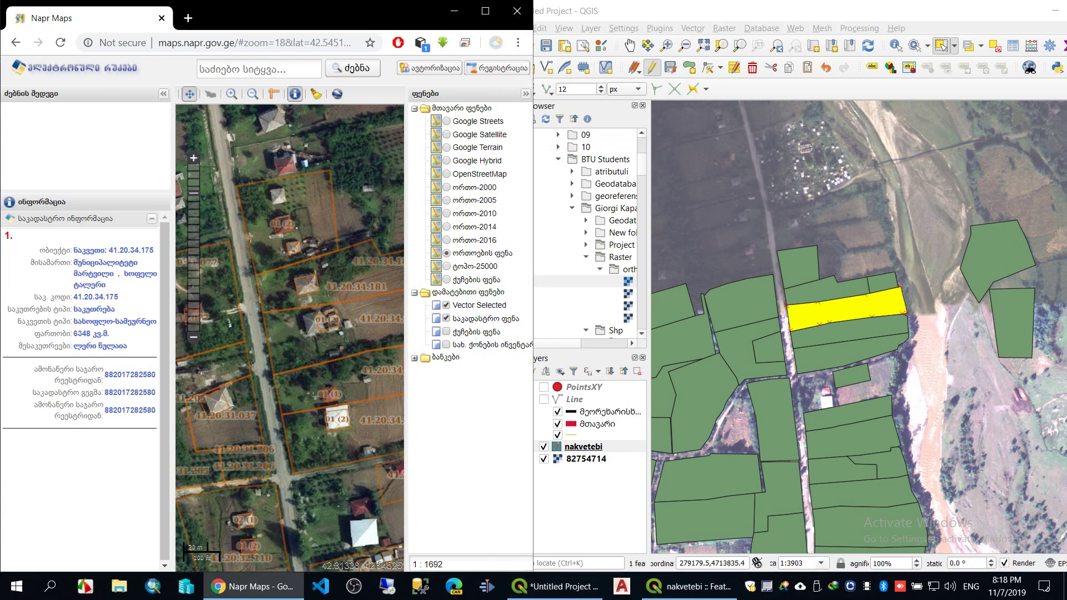
# Enter 41.20.34.175 in the selected parcel's UNIQ field and close the attribute table
pyautogui.click(698, 586)
pyautogui.click(982, 200)
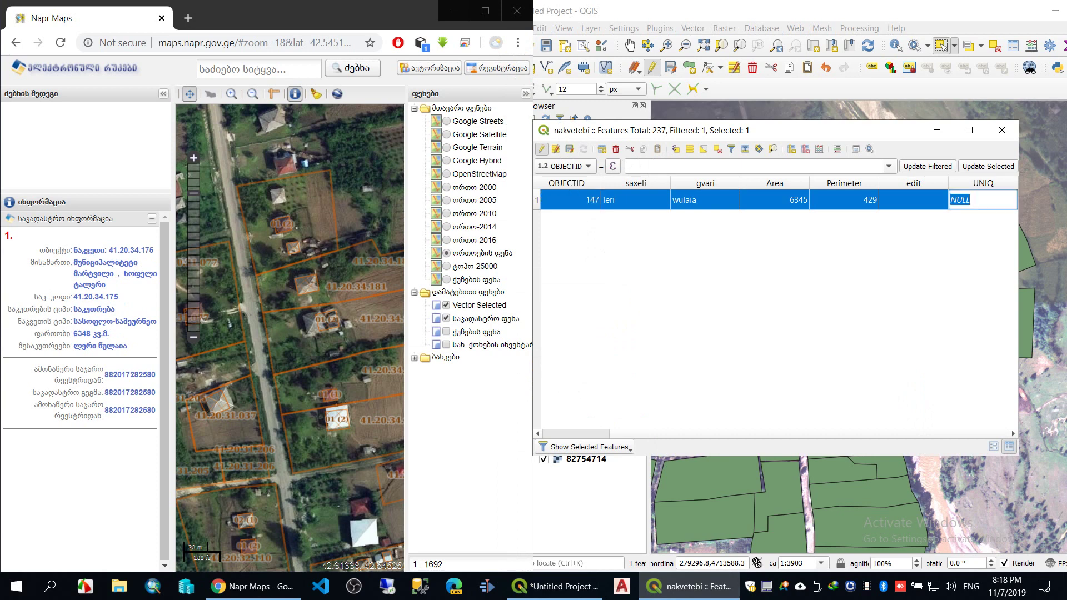
pyautogui.write('41.20.34.175')
pyautogui.press('Return')
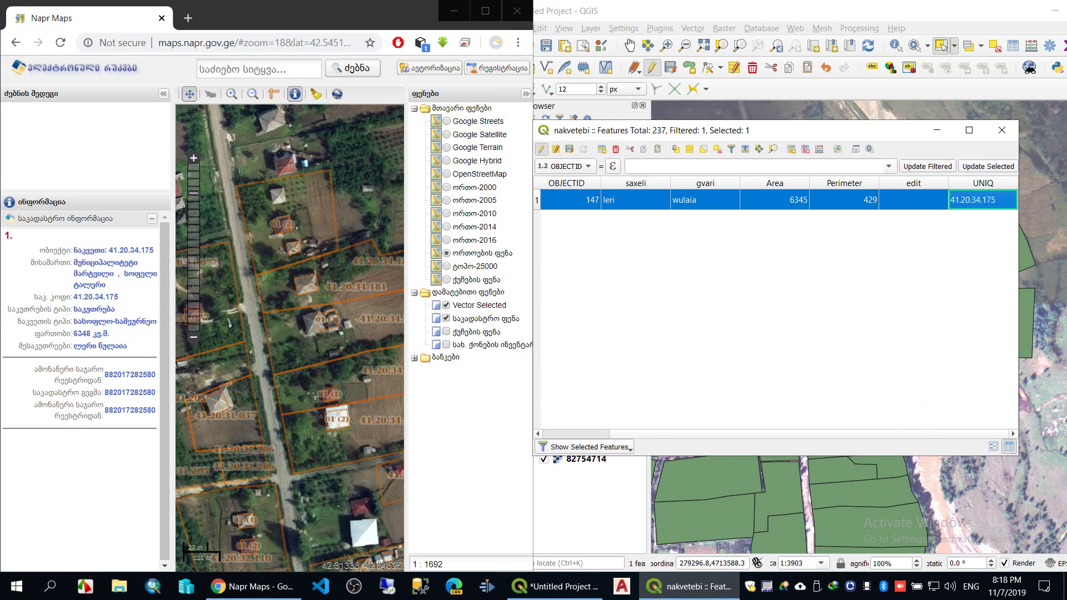
pyautogui.click(1001, 130)
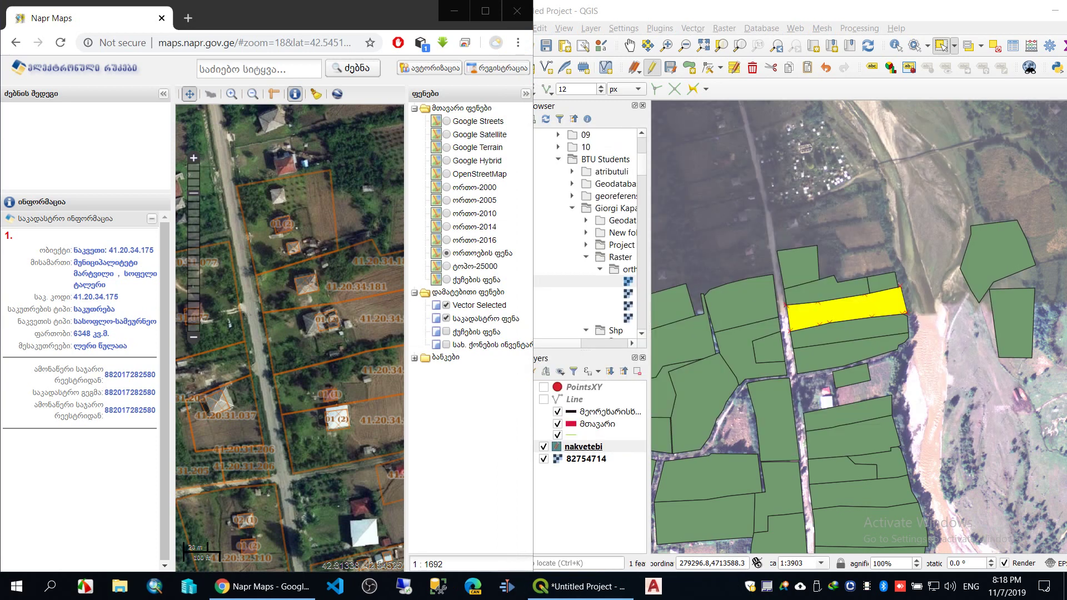
# Maximize QGIS, save the nakvetebi edits and end the layer's editing session
pyautogui.moveTo(911, 11); pyautogui.dragTo(833, 10)
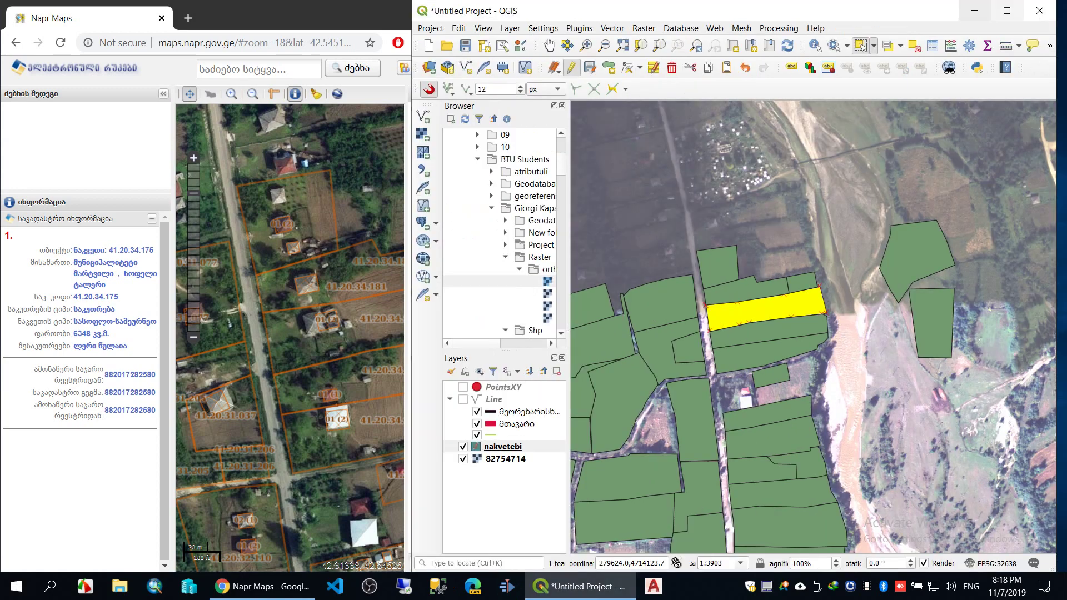
pyautogui.click(998, 10)
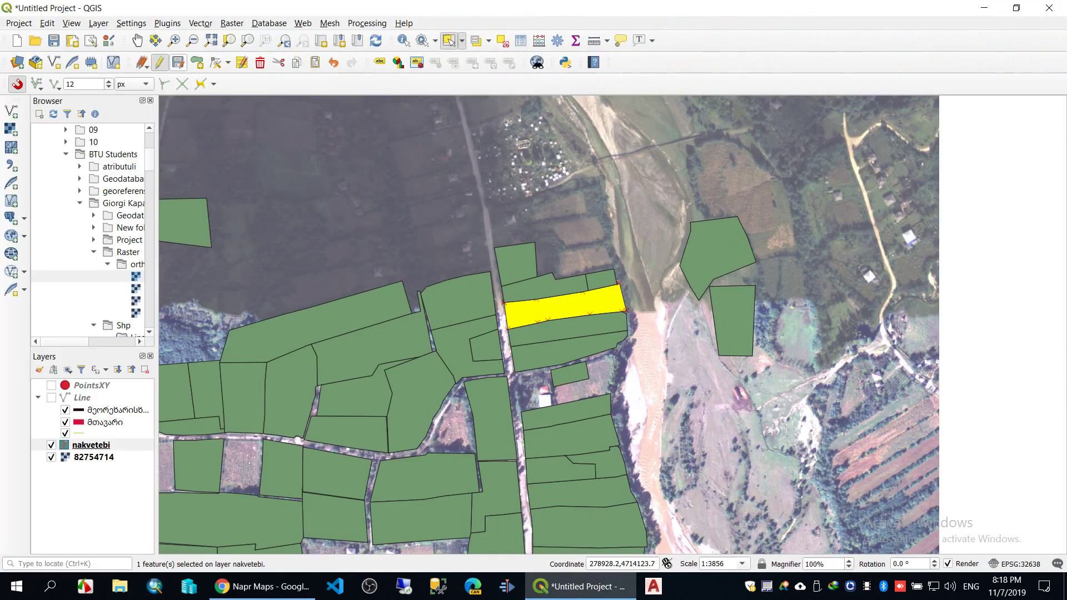
pyautogui.click(178, 62)
pyautogui.click(159, 63)
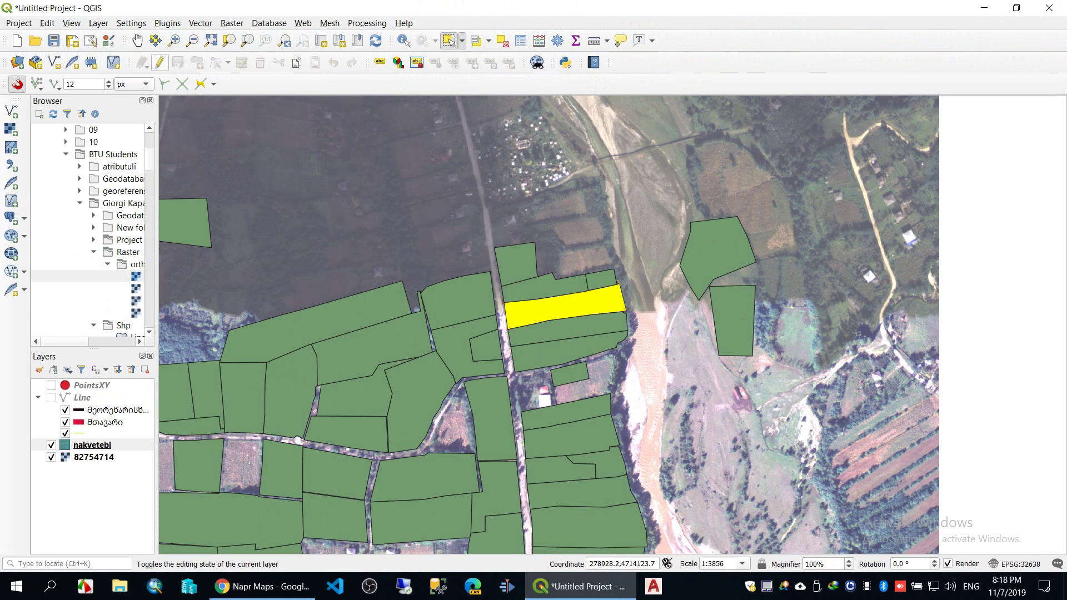
# Remove the Line layer from the project
pyautogui.rightClick(82, 398)
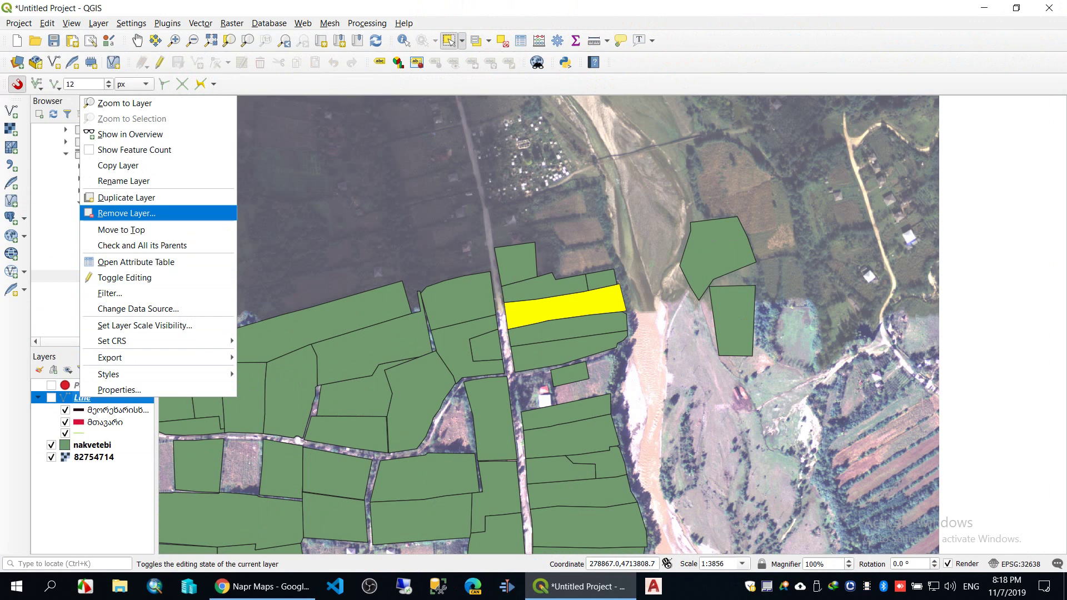
pyautogui.click(127, 214)
pyautogui.click(526, 307)
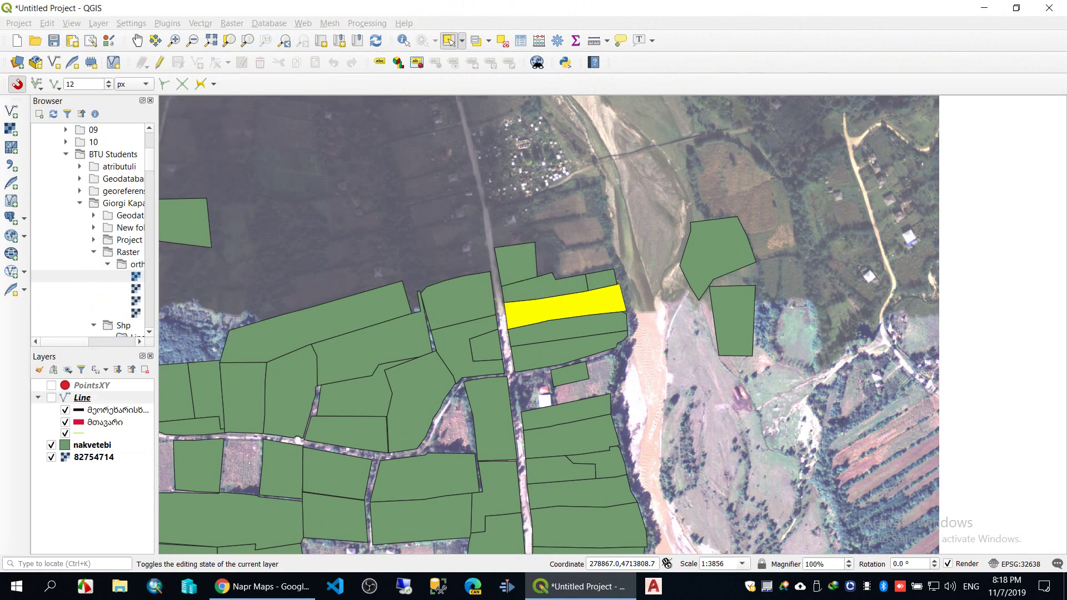
# Widen the Browser and Layers area, clear the parcel selection and hide the nakvetebi layer
pyautogui.moveTo(156, 325); pyautogui.dragTo(243, 325)
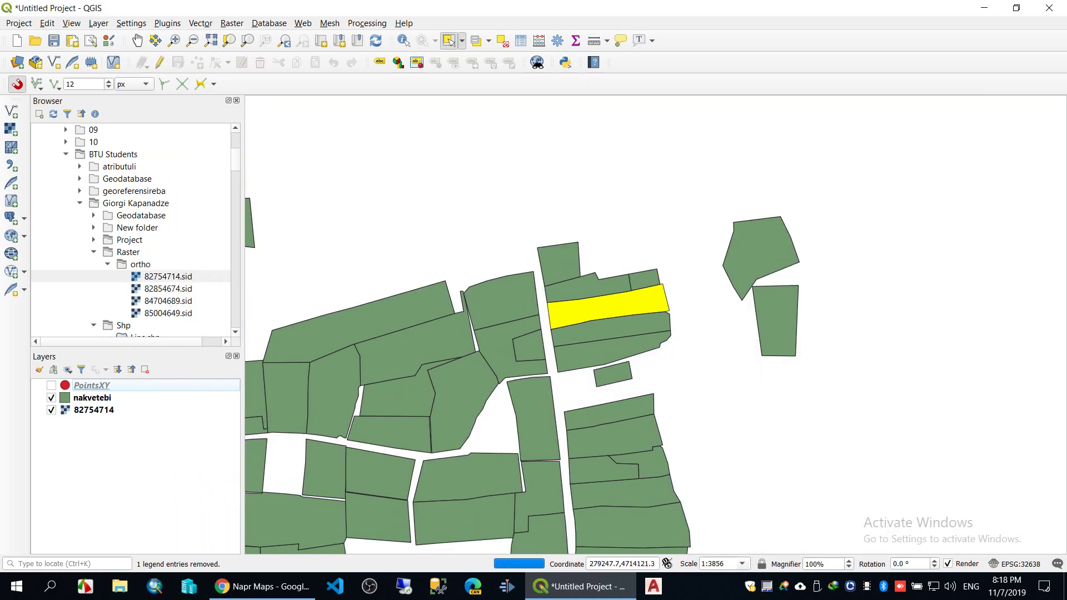
pyautogui.click(502, 41)
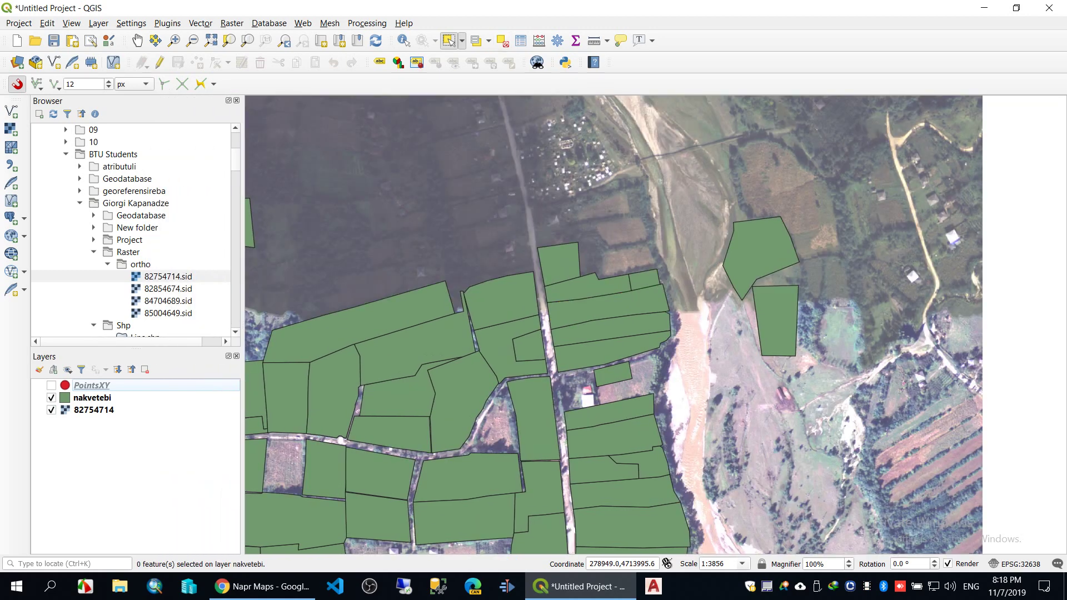
pyautogui.click(51, 398)
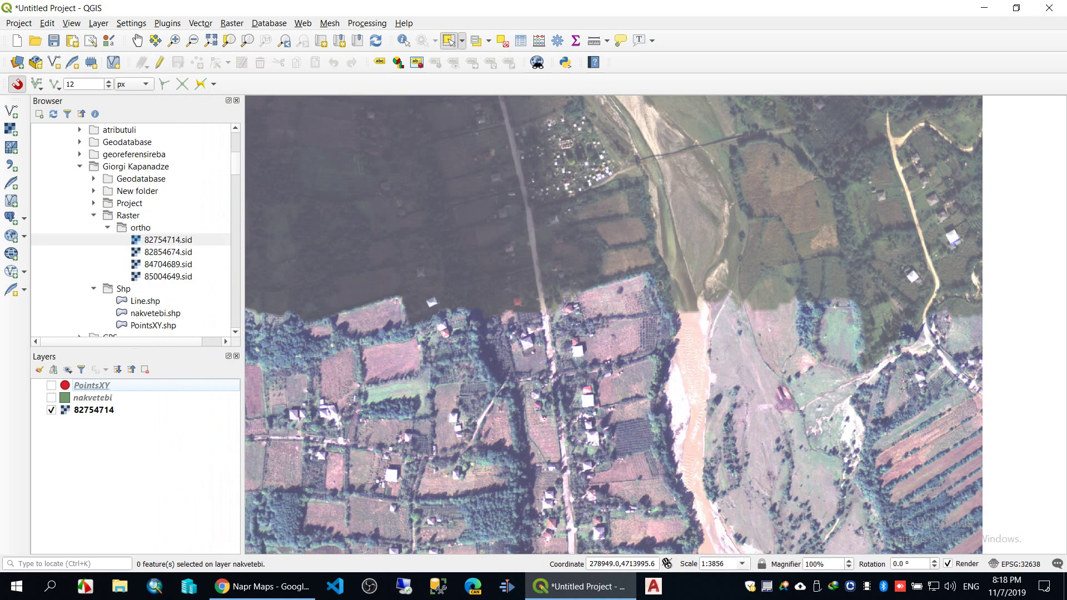
# Add Line.shp from the Shp folder back to the project with the 82754714 orthophoto hidden
pyautogui.scroll(-1, 133, 228)
pyautogui.click(139, 264)
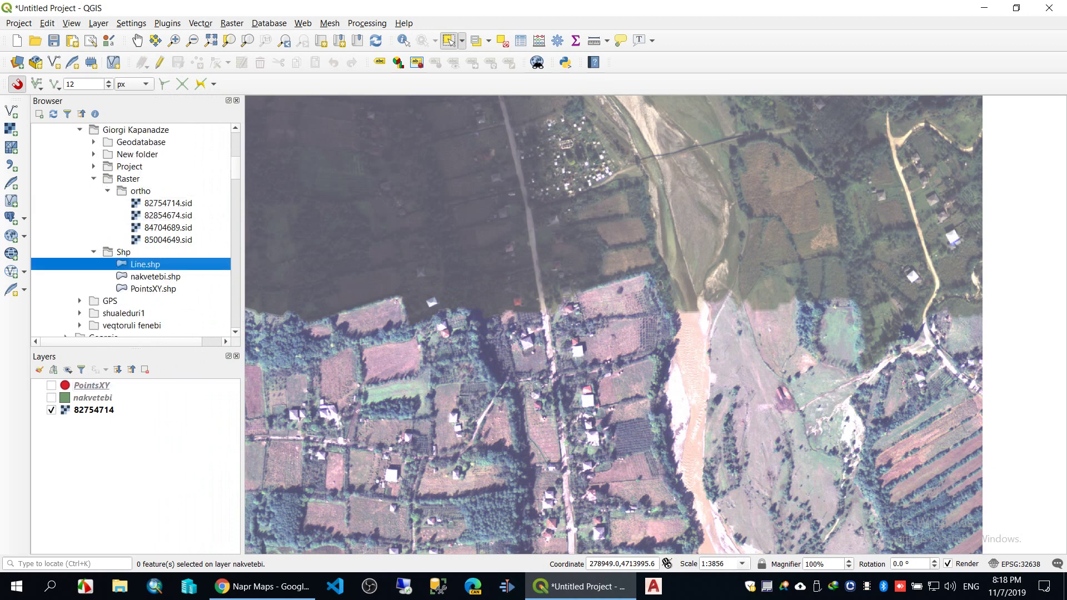
pyautogui.rightClick(147, 263)
pyautogui.click(203, 302)
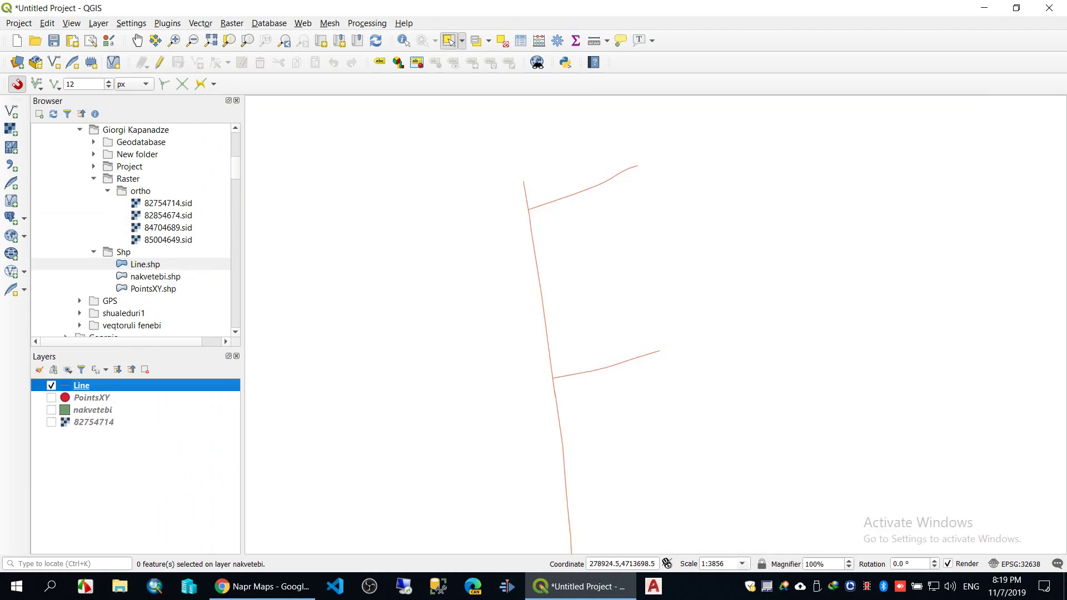
pyautogui.click(51, 421)
pyautogui.click(543, 306)
pyautogui.click(495, 311)
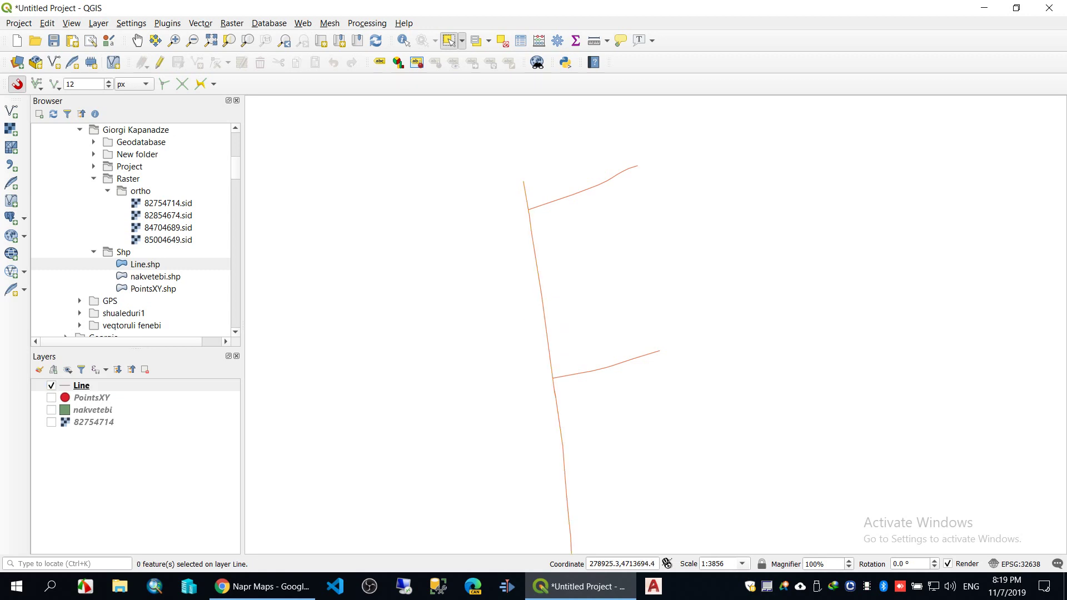
# Load the saved style file gzebi.qml from the Style folder and apply it to the Line layer
pyautogui.click(81, 385)
pyautogui.rightClick(93, 385)
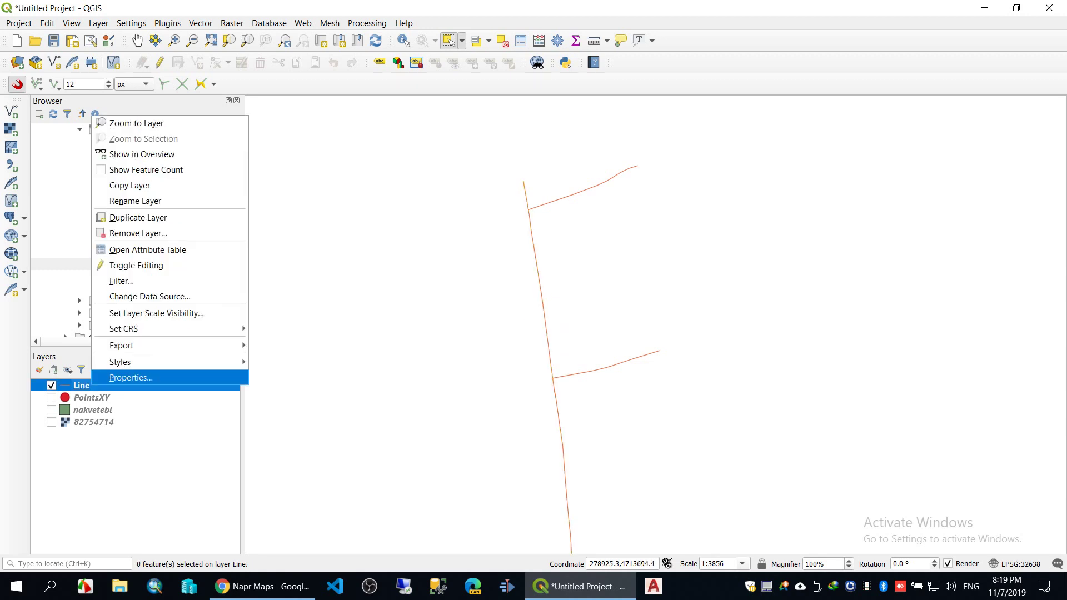
pyautogui.click(139, 377)
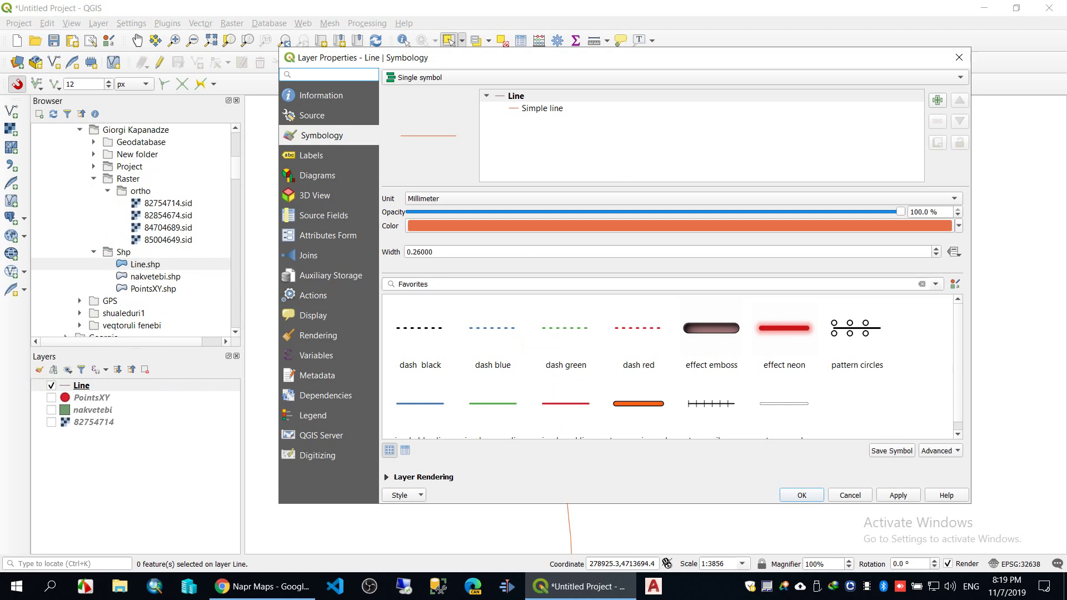
pyautogui.click(403, 494)
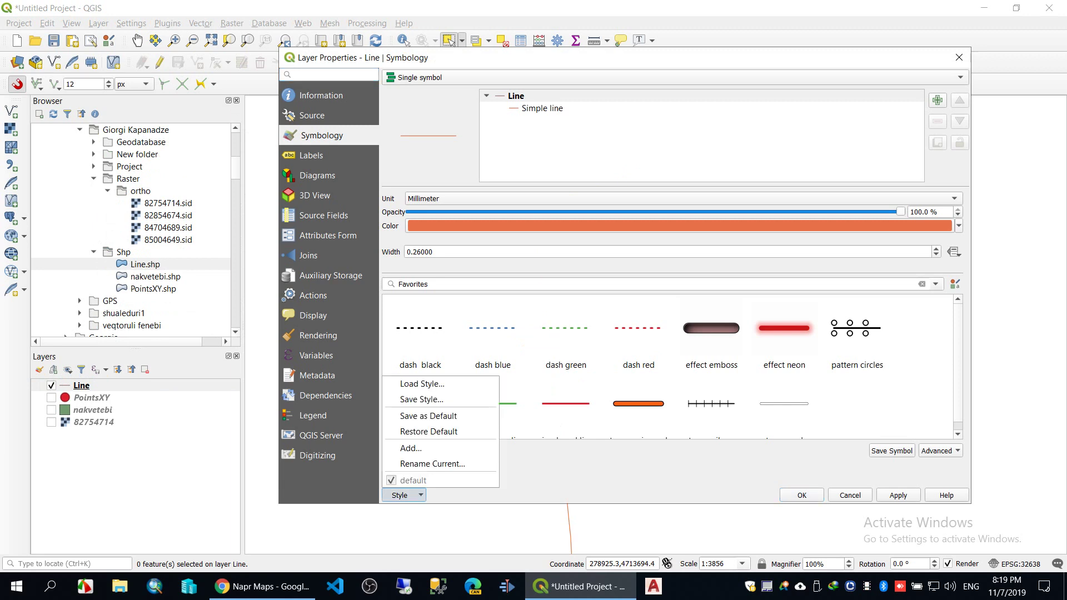
pyautogui.click(421, 383)
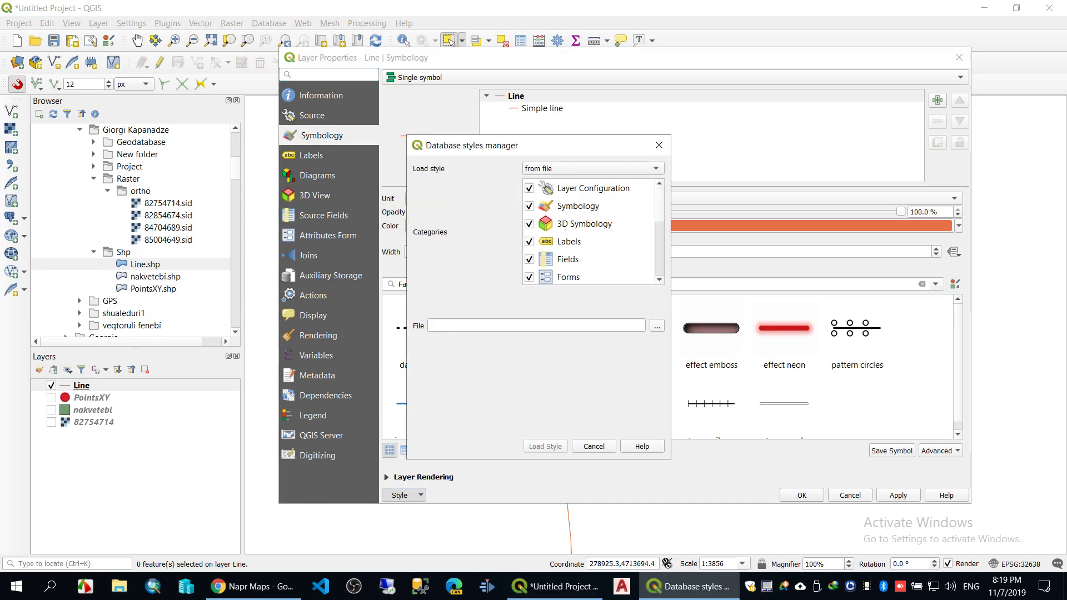
pyautogui.click(657, 325)
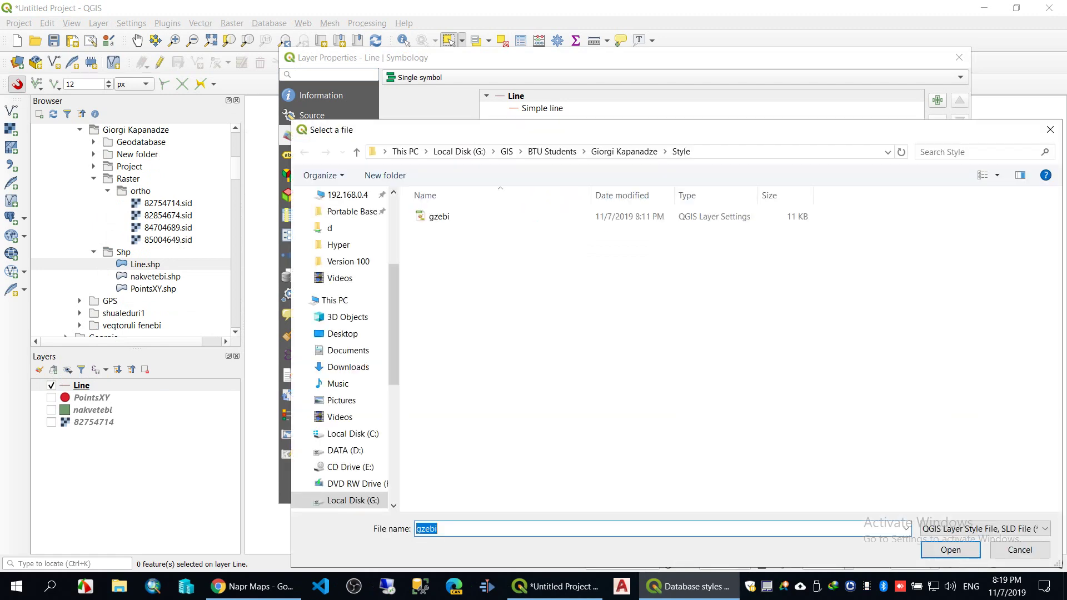
pyautogui.click(445, 216)
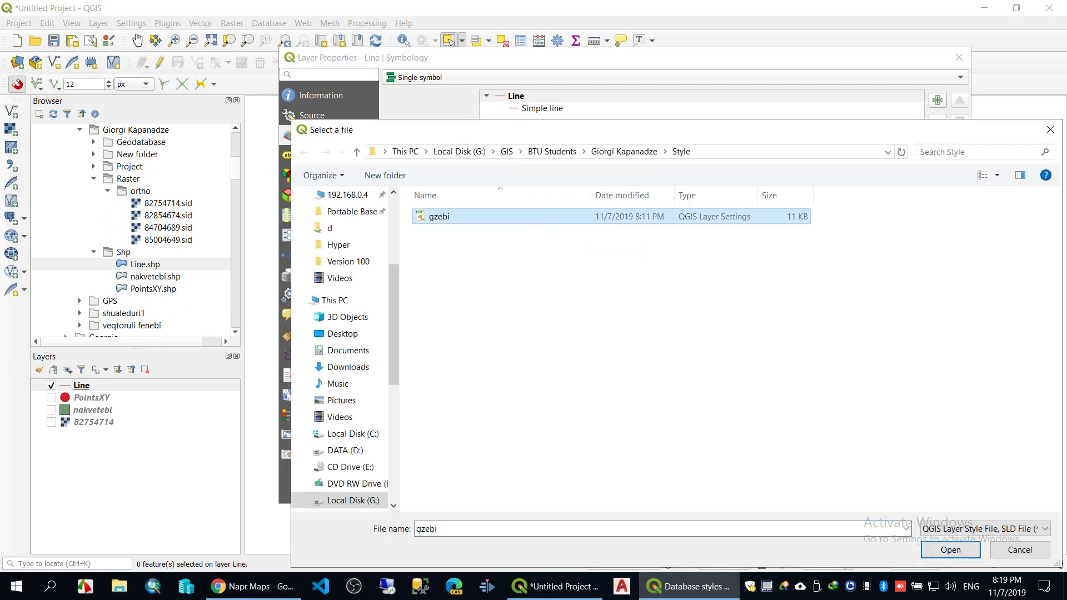
pyautogui.press('Return')
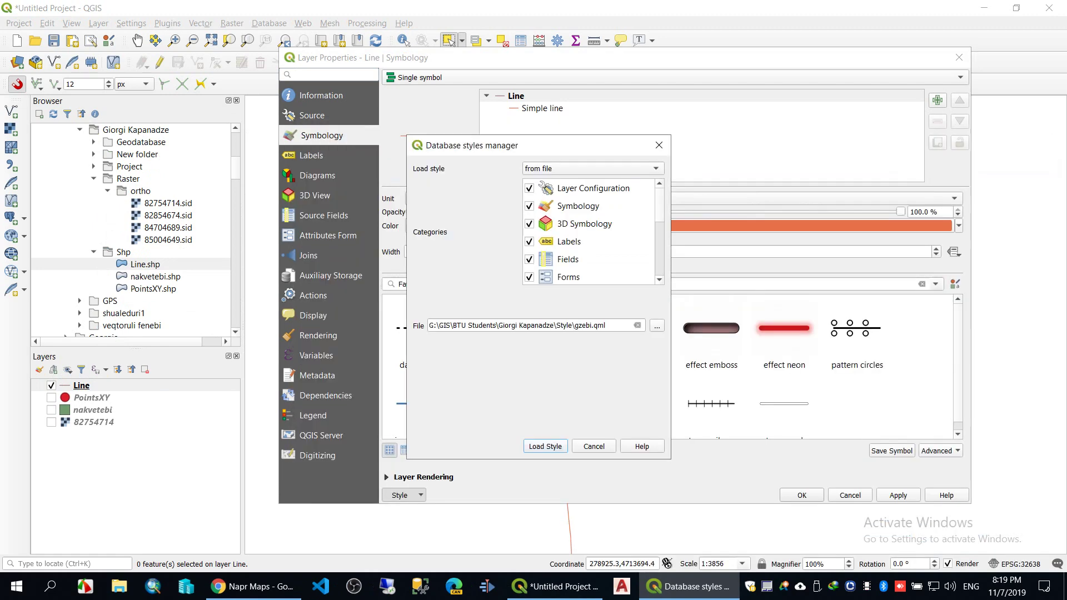
pyautogui.press('Return')
pyautogui.press('Return')
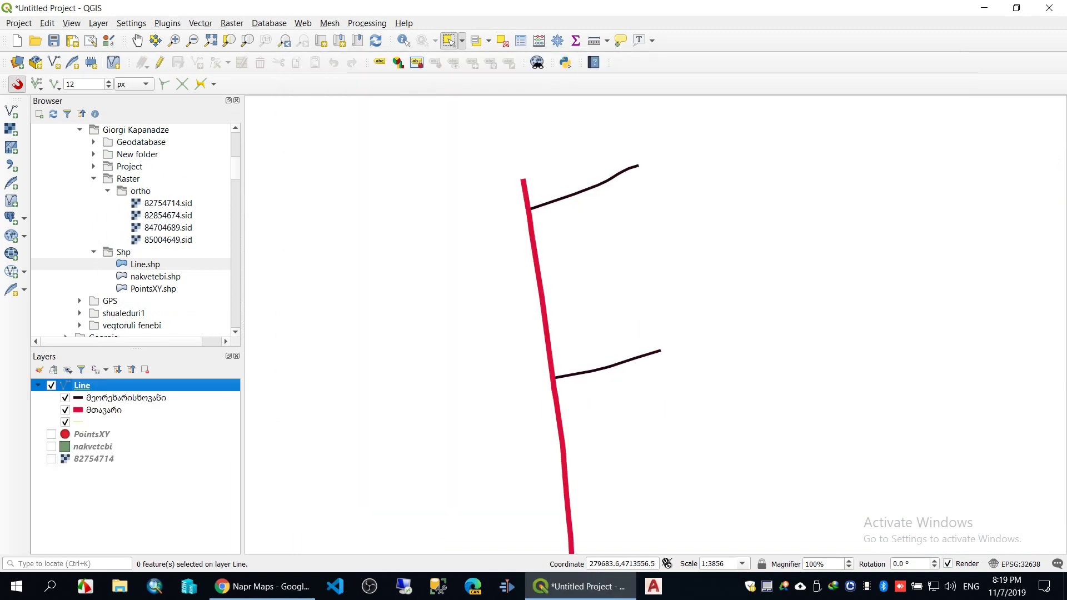
# Show the 82754714, nakvetebi and PointsXY layers and view the points along the southern end of the main road
pyautogui.click(52, 459)
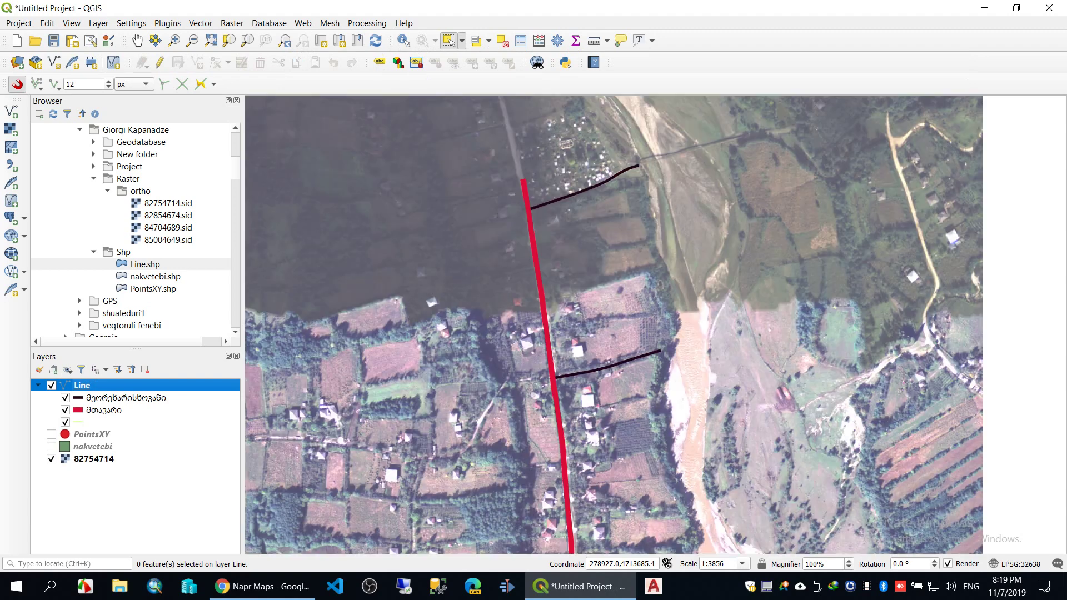
pyautogui.scroll(-2, 472, 357)
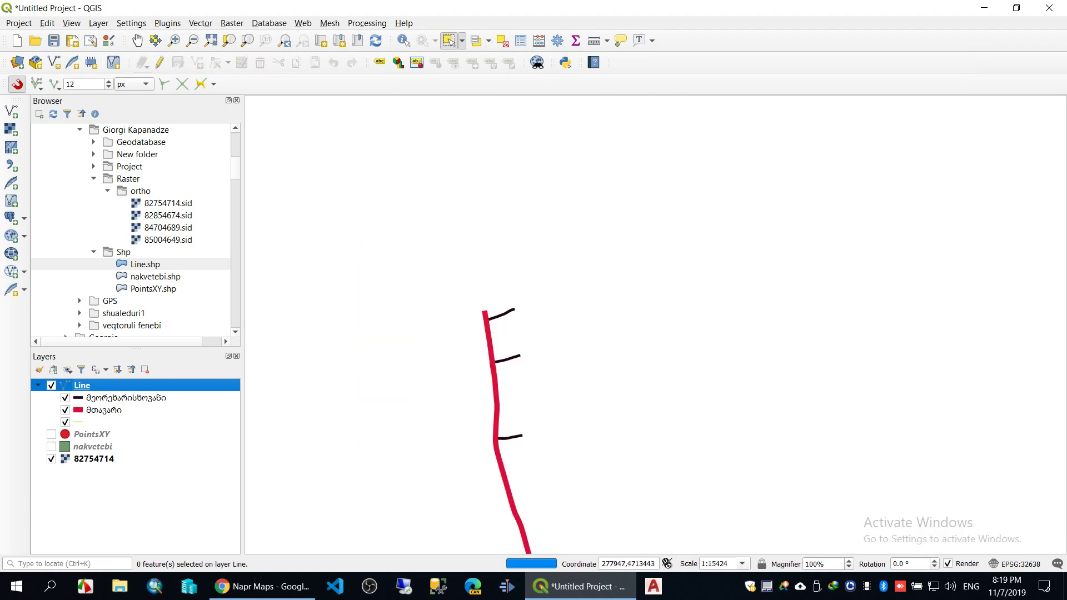
pyautogui.click(51, 447)
pyautogui.click(51, 435)
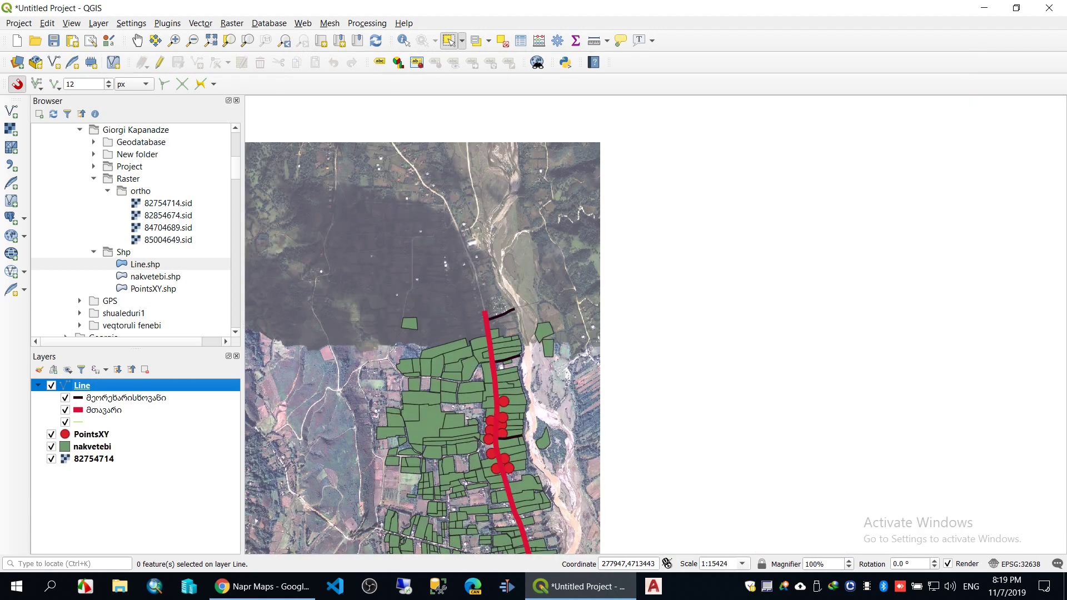
pyautogui.moveTo(475, 503); pyautogui.dragTo(499, 202)
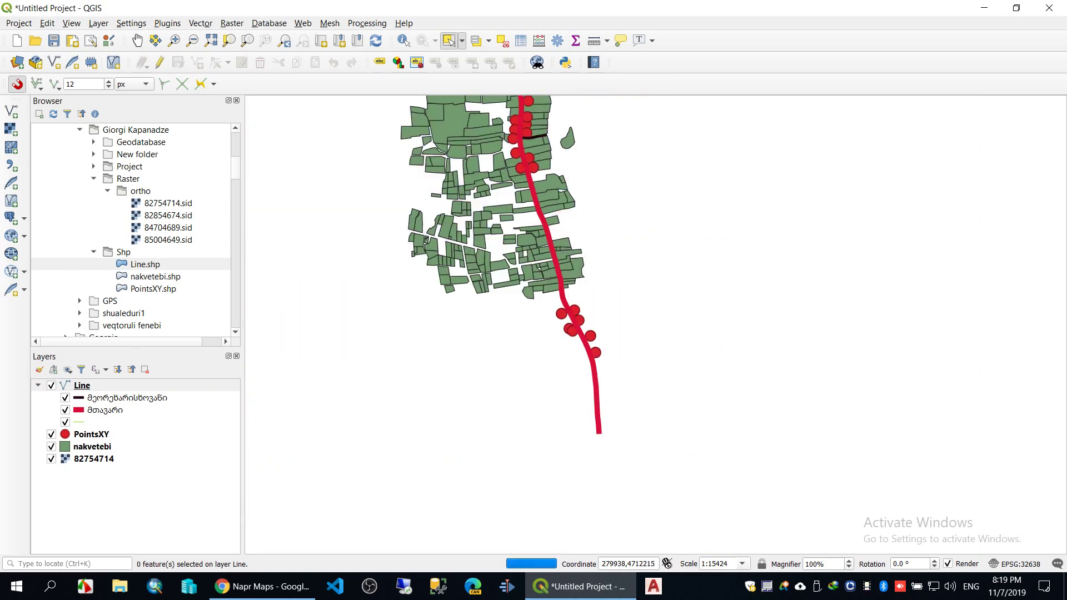
pyautogui.scroll(2, 598, 316)
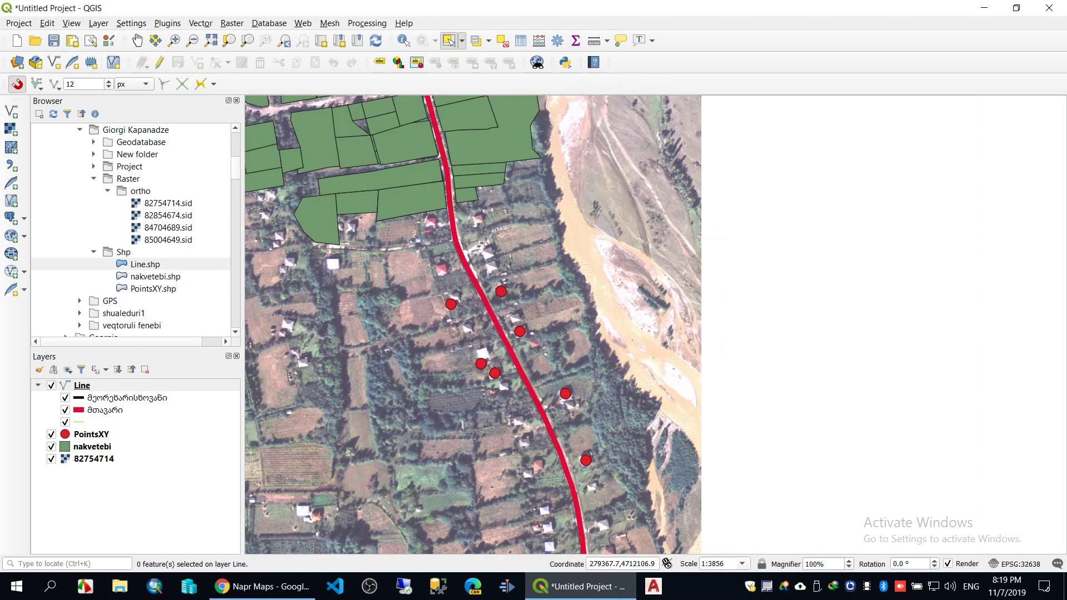
# Hide the Line layer, make PointsXY editable and select its seven points along the southern part of the road
pyautogui.click(51, 385)
pyautogui.moveTo(437, 271); pyautogui.dragTo(603, 482)
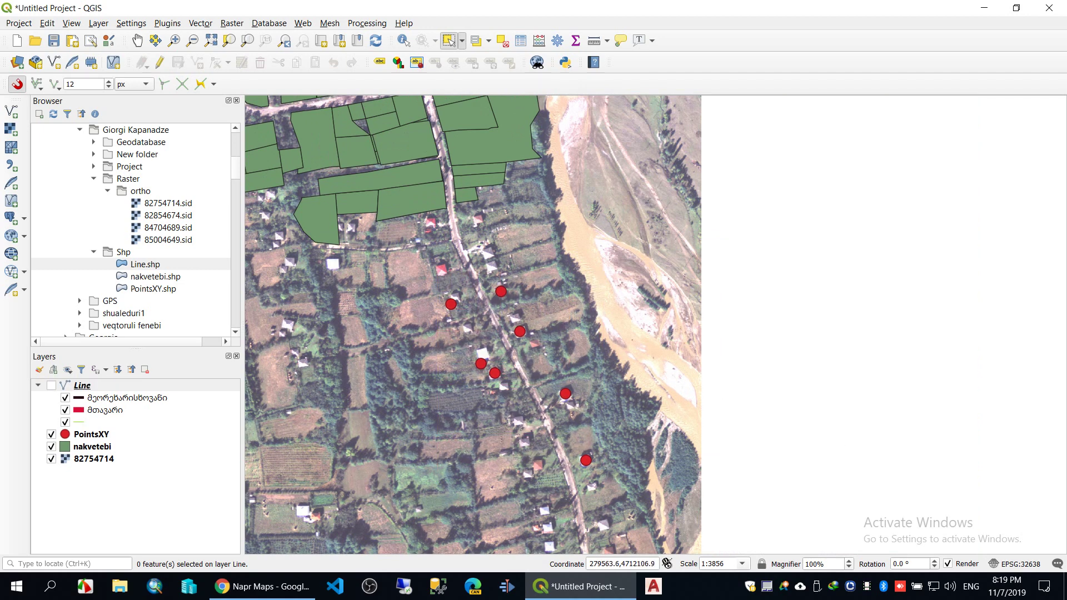
pyautogui.click(91, 434)
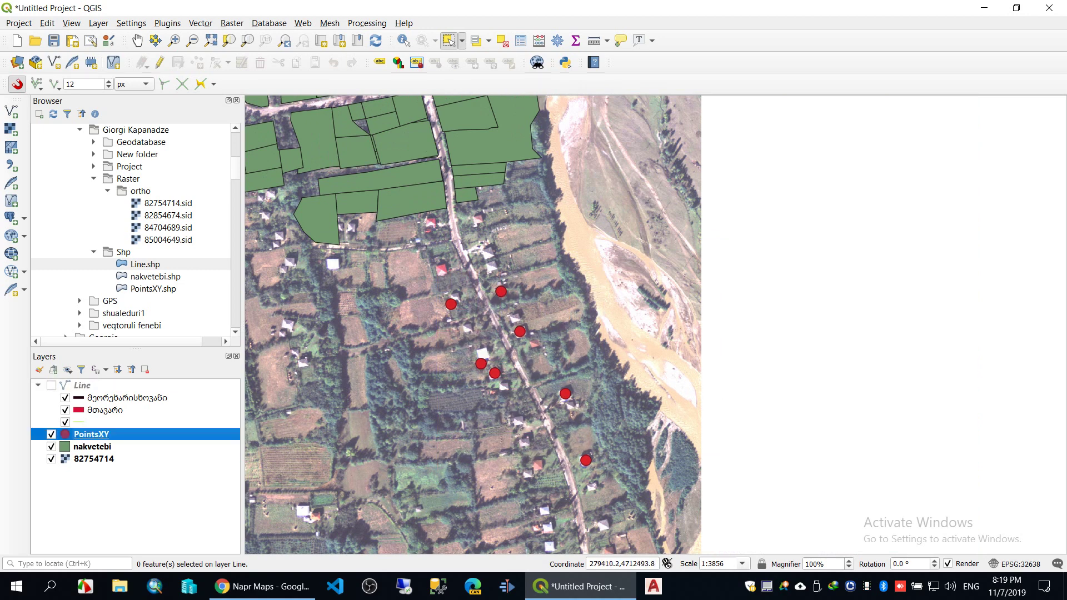
pyautogui.click(159, 62)
pyautogui.moveTo(436, 285); pyautogui.dragTo(617, 482)
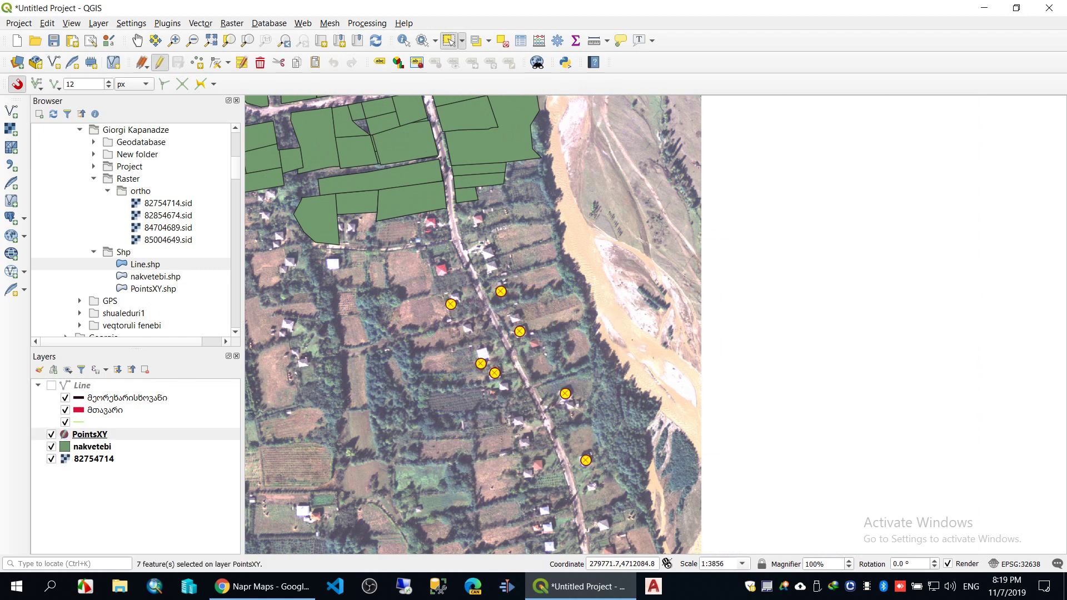
# Open the PointsXY attribute table and limit it to the selected features
pyautogui.rightClick(98, 435)
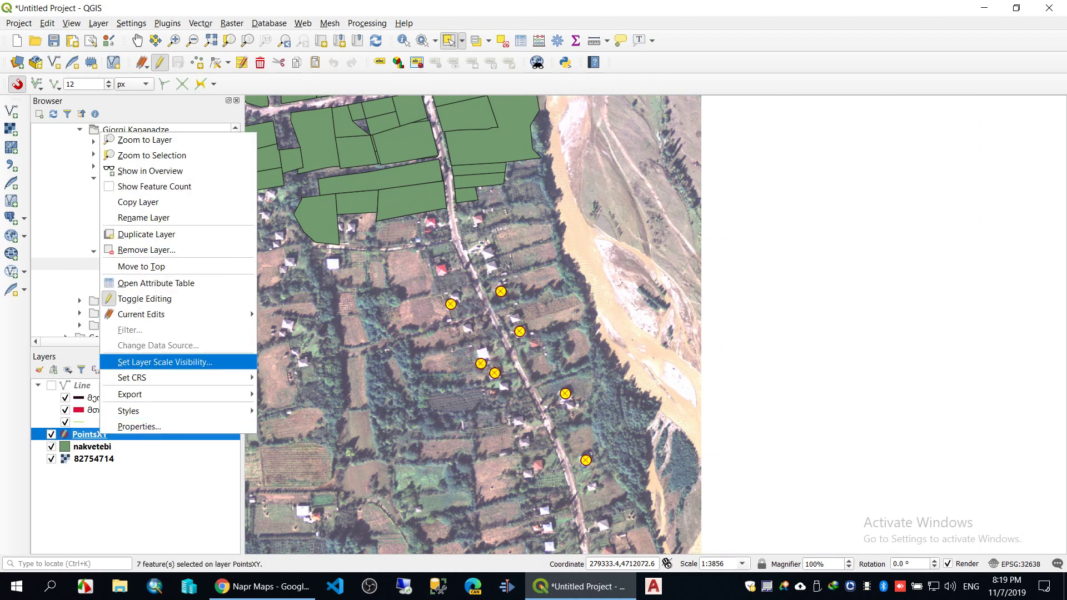
pyautogui.click(156, 284)
pyautogui.press('F6')
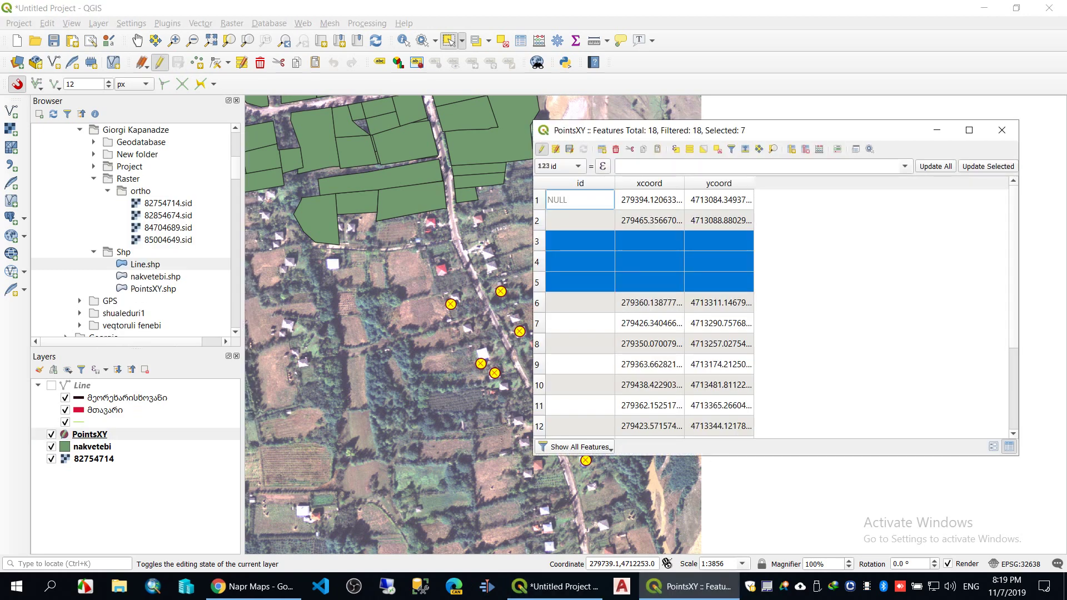
pyautogui.click(575, 447)
pyautogui.click(580, 476)
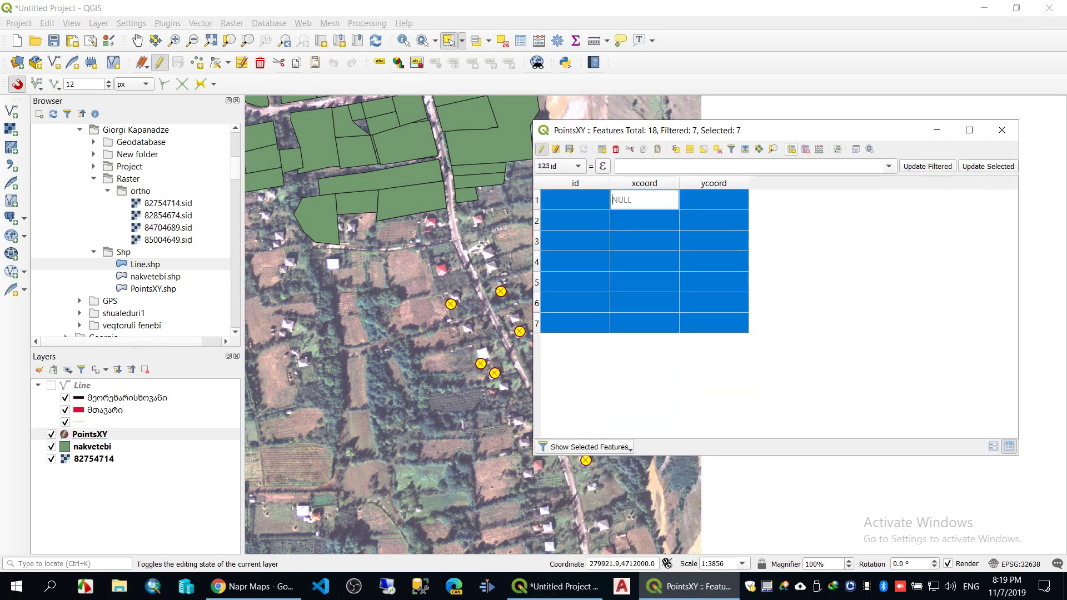
# Add a text (string) field named edit to the PointsXY attribute table
pyautogui.click(792, 149)
pyautogui.write('edit')
pyautogui.click(798, 289)
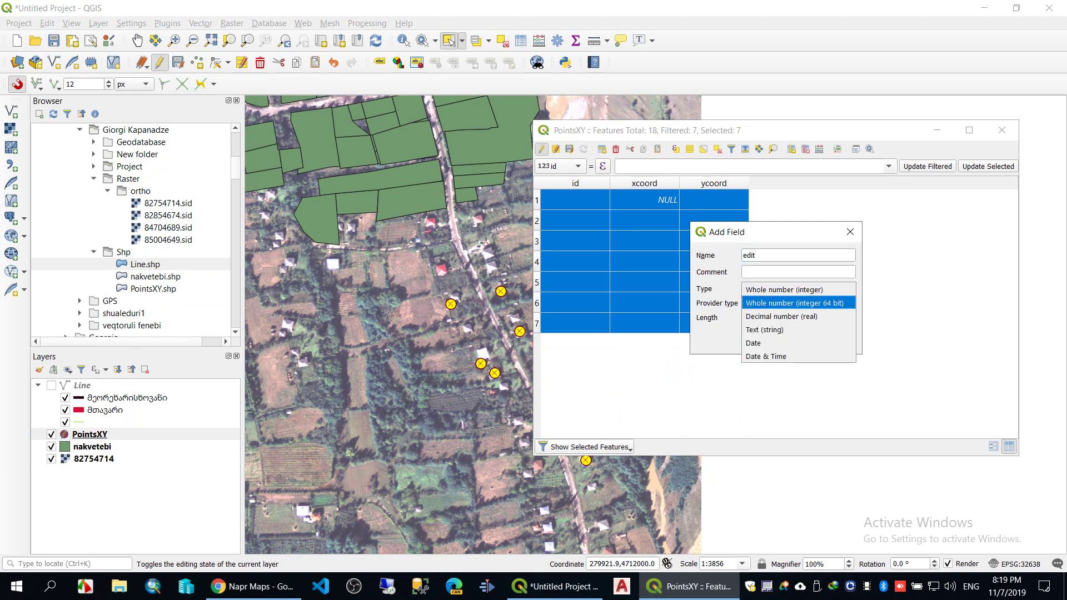
pyautogui.click(783, 330)
pyautogui.click(784, 341)
pyautogui.click(785, 341)
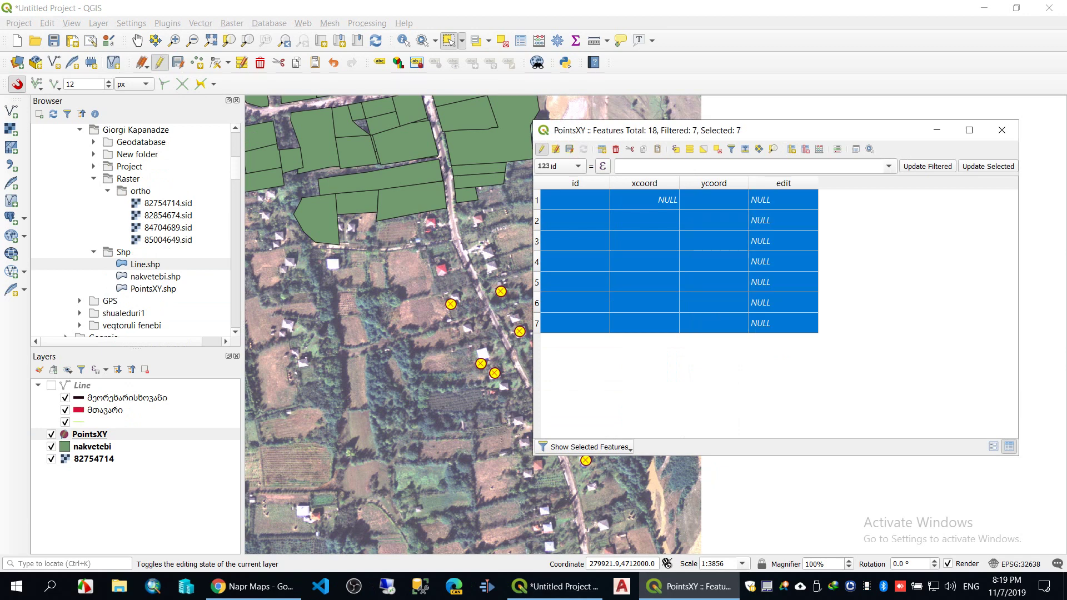
# Enter დარედაქტირებული in the edit field of the first selected point and copy the text for reuse
pyautogui.click(782, 200)
pyautogui.hotkey('alt', 'shift')
pyautogui.write('დარედაქტირებული')
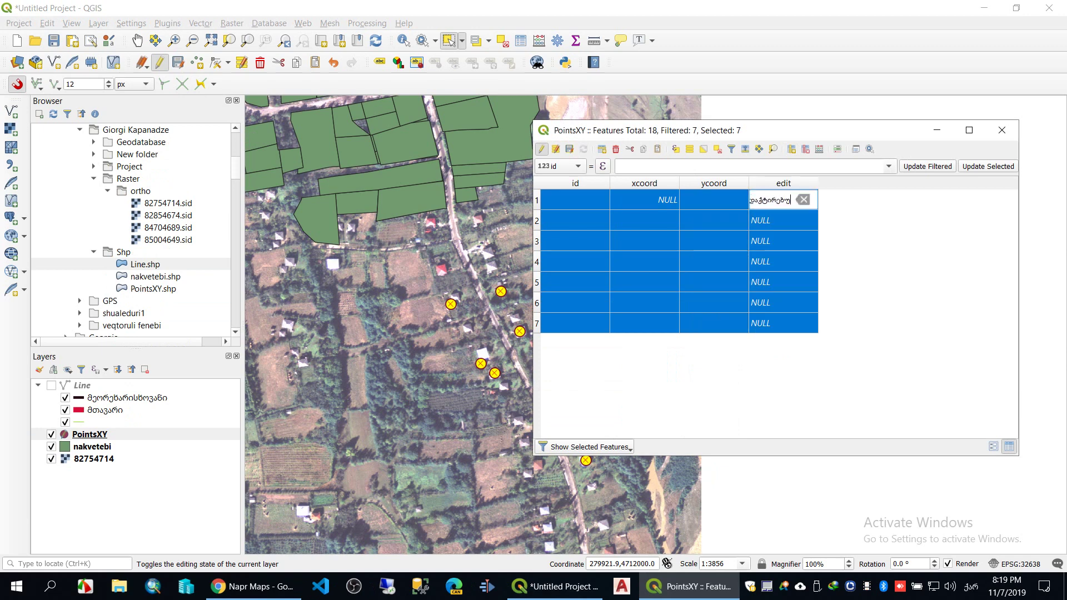
pyautogui.hotkey('ctrl', 'a')
pyautogui.hotkey('ctrl', 'c')
pyautogui.press('Return')
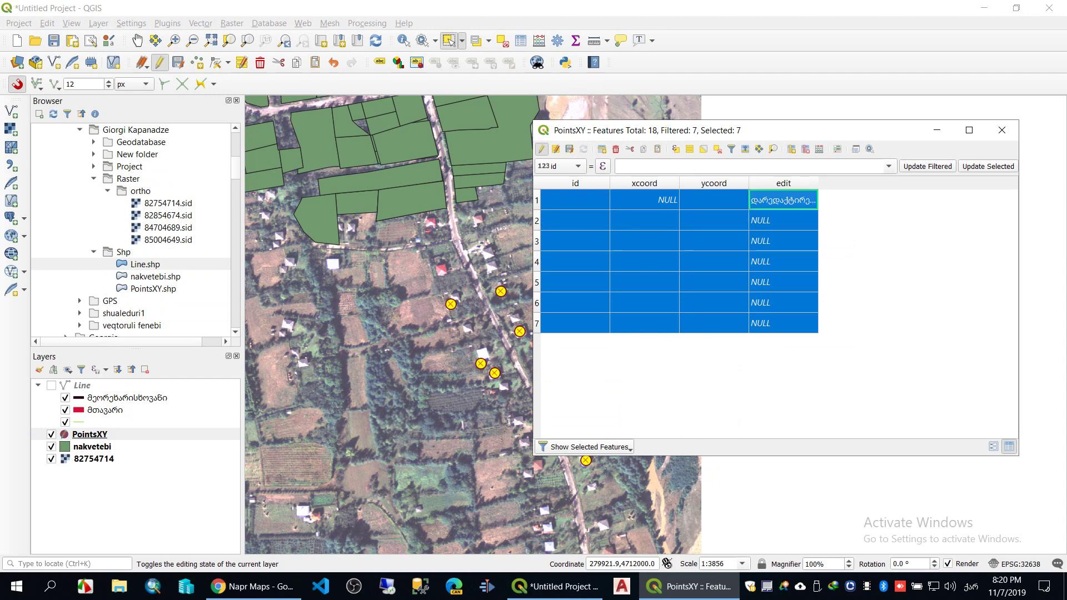
# Widen the edit column and fill in დარედაქტირებული for the second selected point
pyautogui.moveTo(818, 183); pyautogui.dragTo(901, 183)
pyautogui.doubleClick(856, 221)
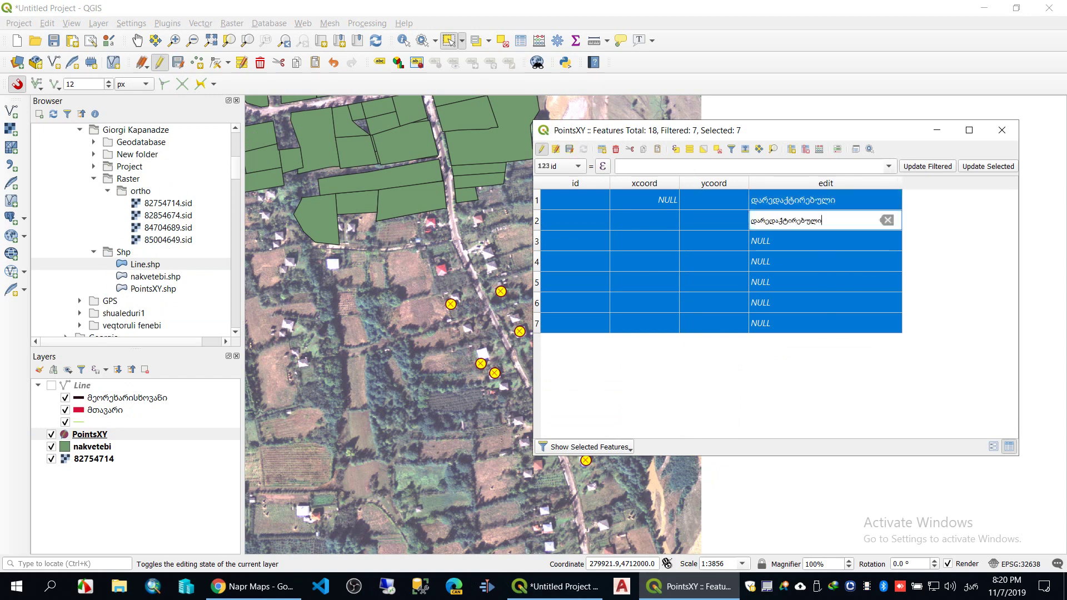
pyautogui.hotkey('ctrl', 'v')
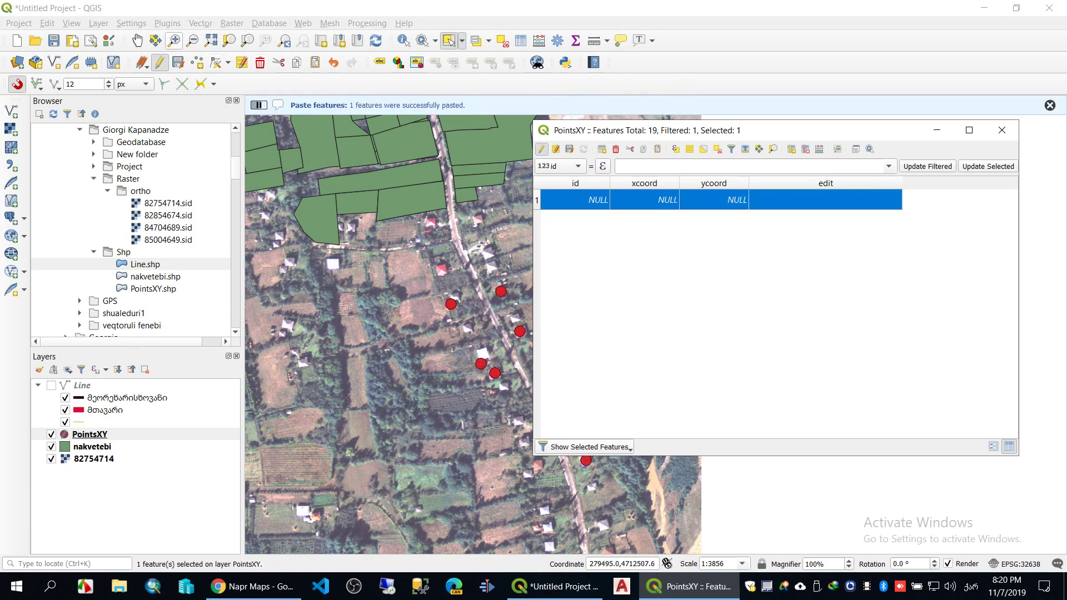
# Undo the accidental feature paste, reselect the seven points along the road and return to the PointsXY attribute table
pyautogui.click(333, 62)
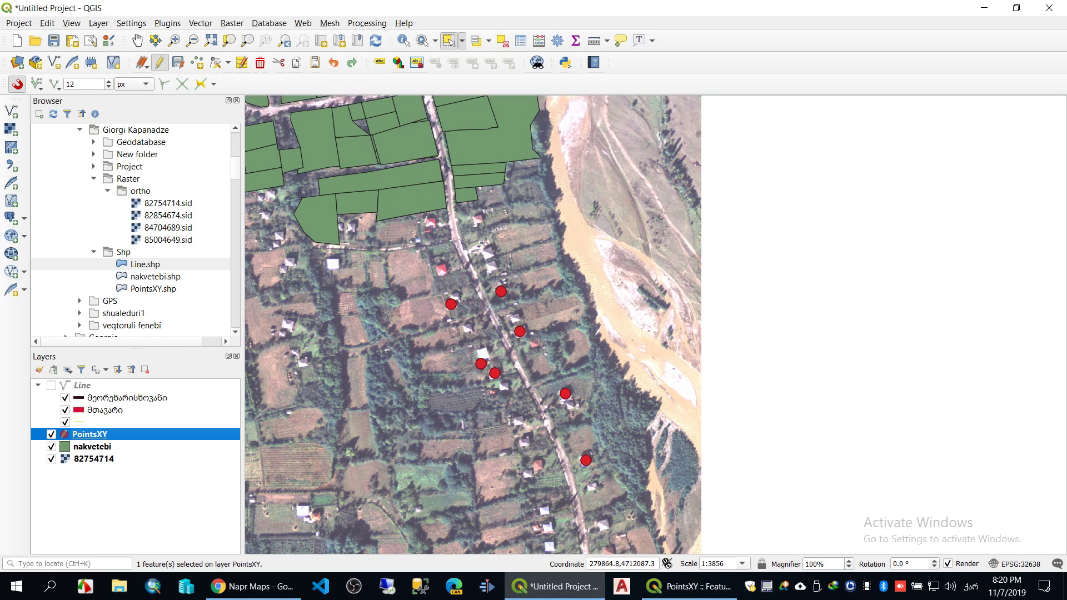
pyautogui.click(689, 586)
pyautogui.moveTo(451, 289); pyautogui.dragTo(334, 281)
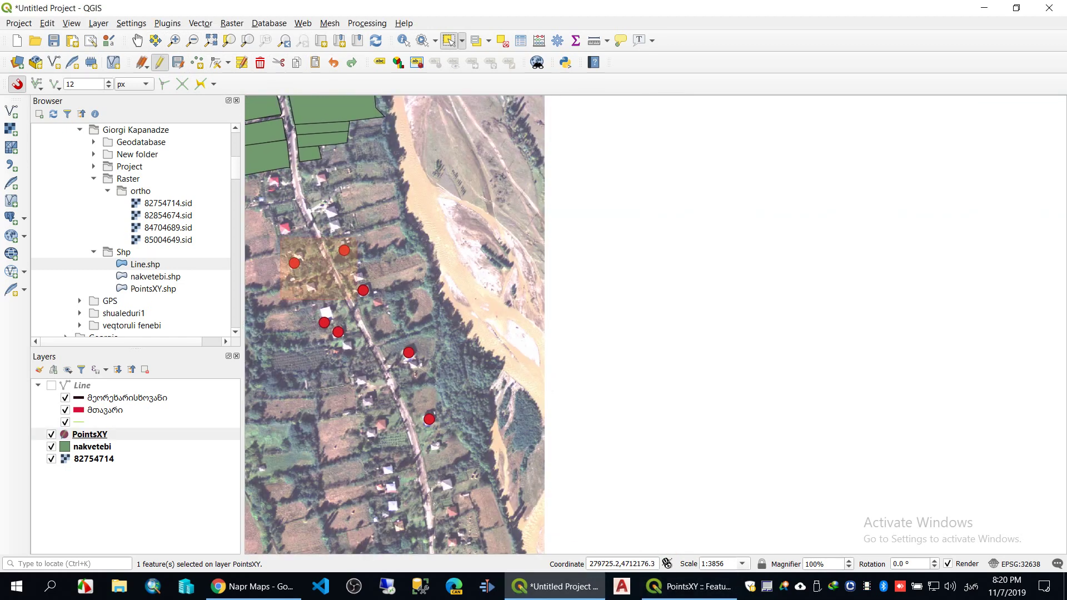
pyautogui.hotkey('alt', 'Tab')
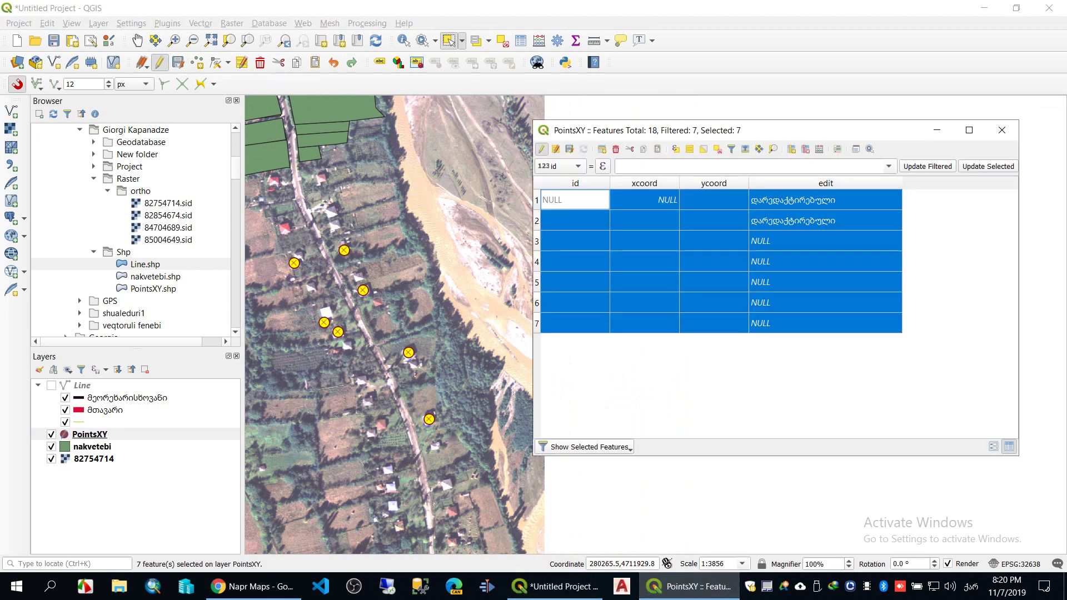
# Fill in დარედაქტირებული in the edit field for the third through seventh selected points
pyautogui.doubleClick(825, 241)
pyautogui.hotkey('ctrl', 'v')
pyautogui.press('Return')
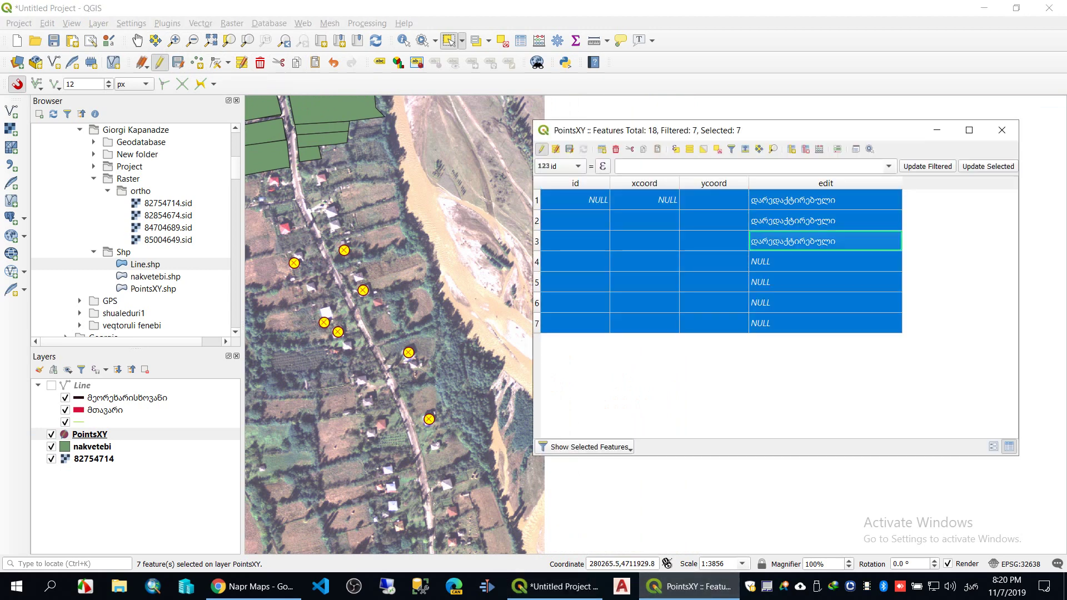
pyautogui.press('Down')
pyautogui.hotkey('ctrl', 'v')
pyautogui.press('Return')
pyautogui.press('Down')
pyautogui.hotkey('ctrl', 'v')
pyautogui.press('Return')
pyautogui.press('Down')
pyautogui.hotkey('ctrl', 'v')
pyautogui.press('Return')
pyautogui.press('Down')
pyautogui.hotkey('ctrl', 'v')
pyautogui.press('Return')
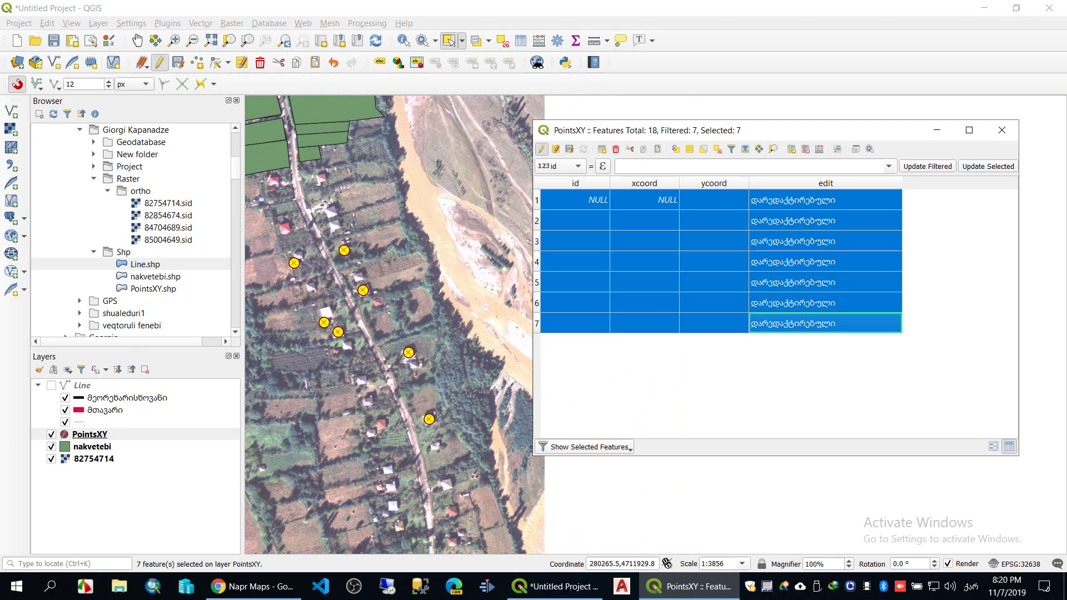
# Save the PointsXY edits, end the layer's editing session and clear the point selection
pyautogui.click(178, 63)
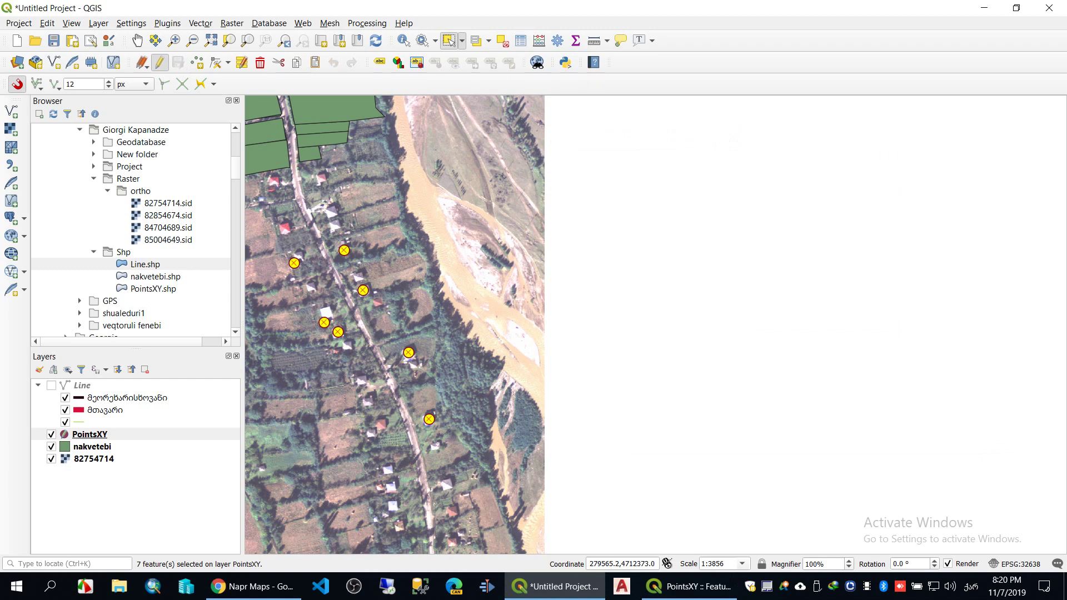
pyautogui.click(159, 62)
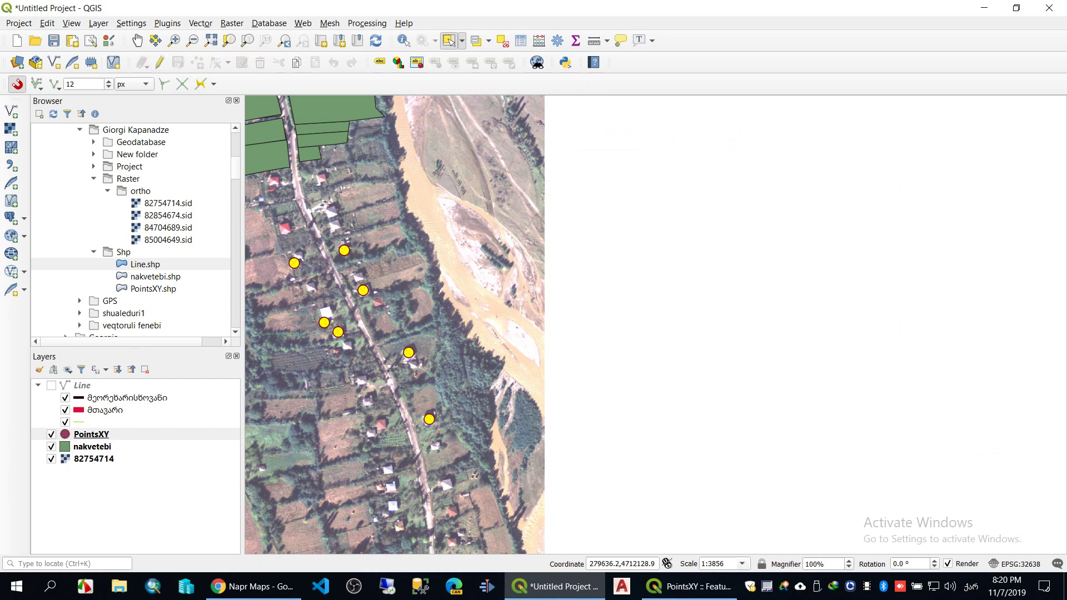
pyautogui.click(502, 40)
# View the whole orthophoto area with all parcels and points, and close the PointsXY attribute table
pyautogui.scroll(-3, 432, 294)
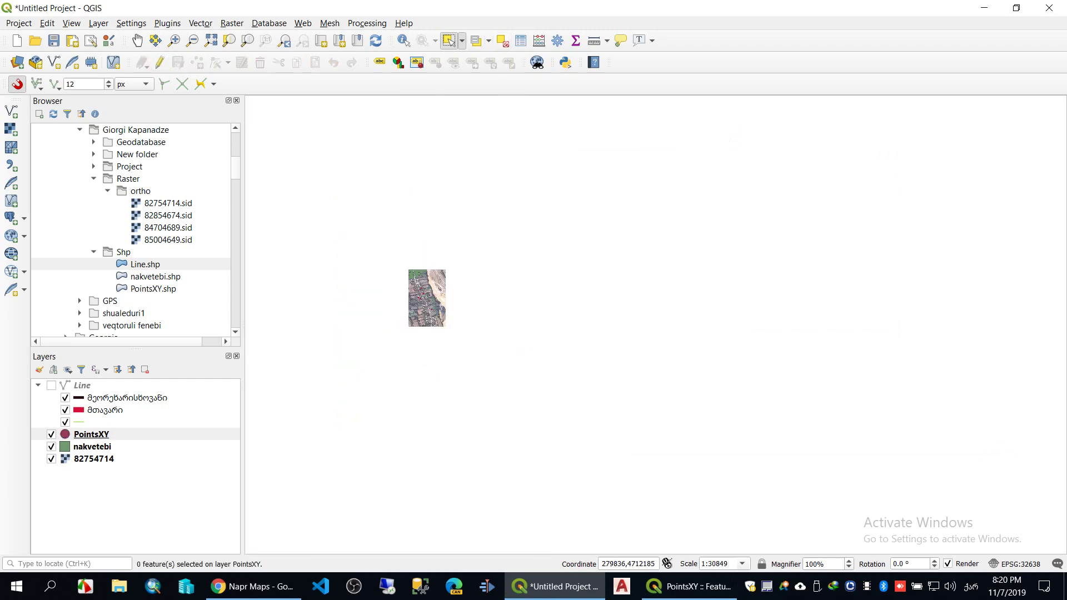
pyautogui.moveTo(431, 294); pyautogui.dragTo(593, 349)
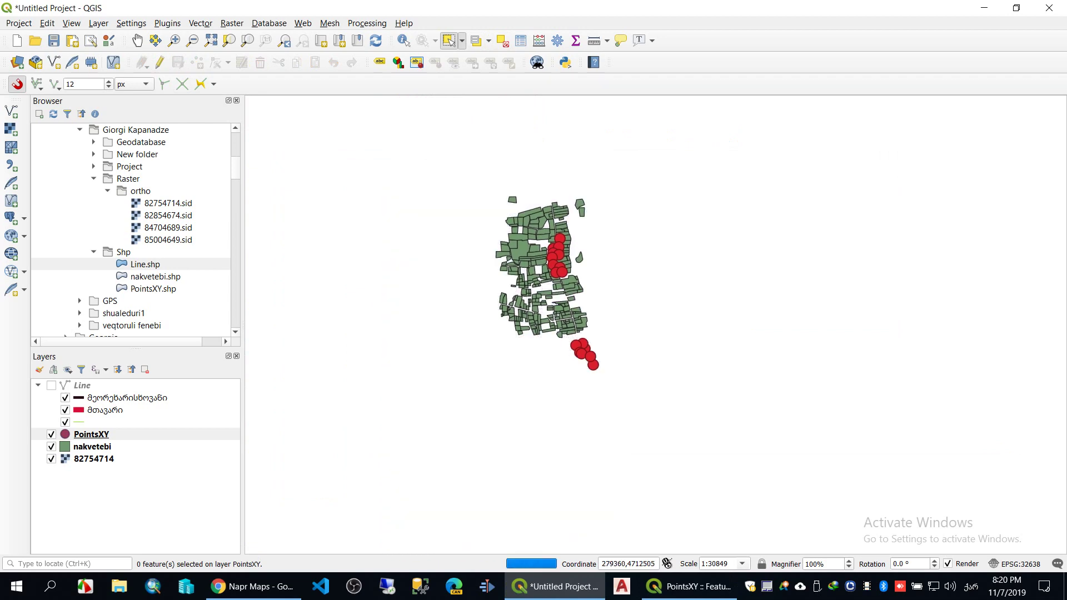
pyautogui.click(689, 586)
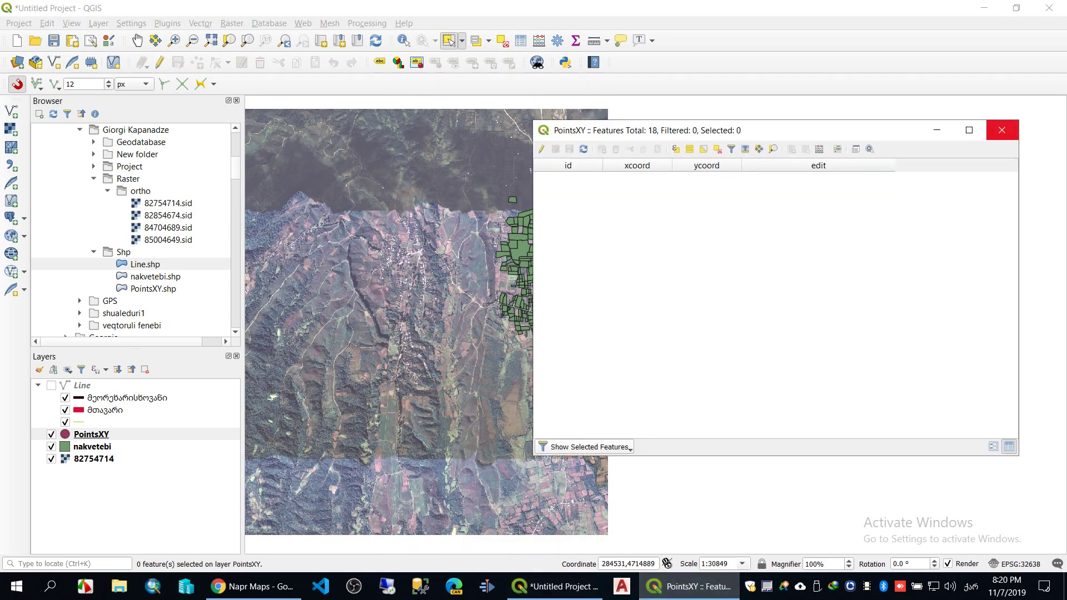
pyautogui.click(1001, 130)
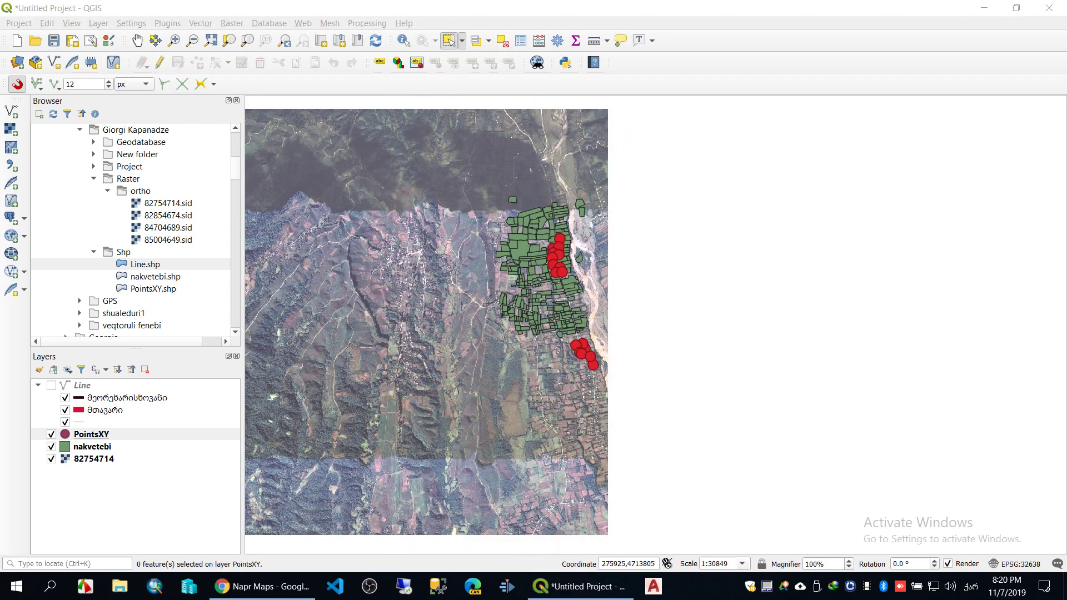
# Save the project as a QGZ file named "veqtorebi da atributebi" in the Project folder
pyautogui.click(19, 23)
pyautogui.click(39, 150)
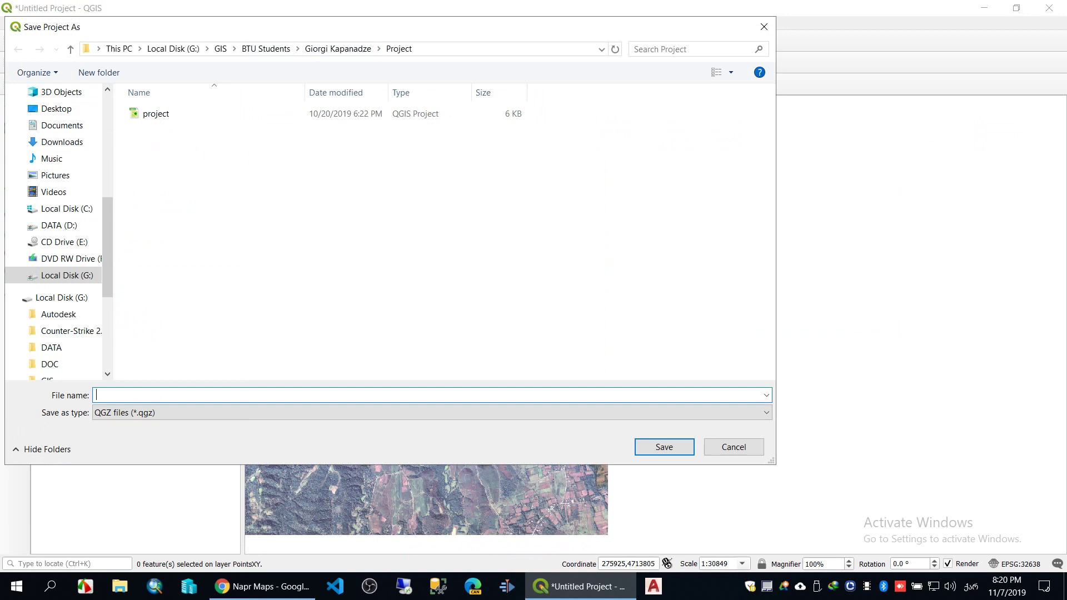
pyautogui.hotkey('alt', 'shift')
pyautogui.write('veqtorebi da atributebi')
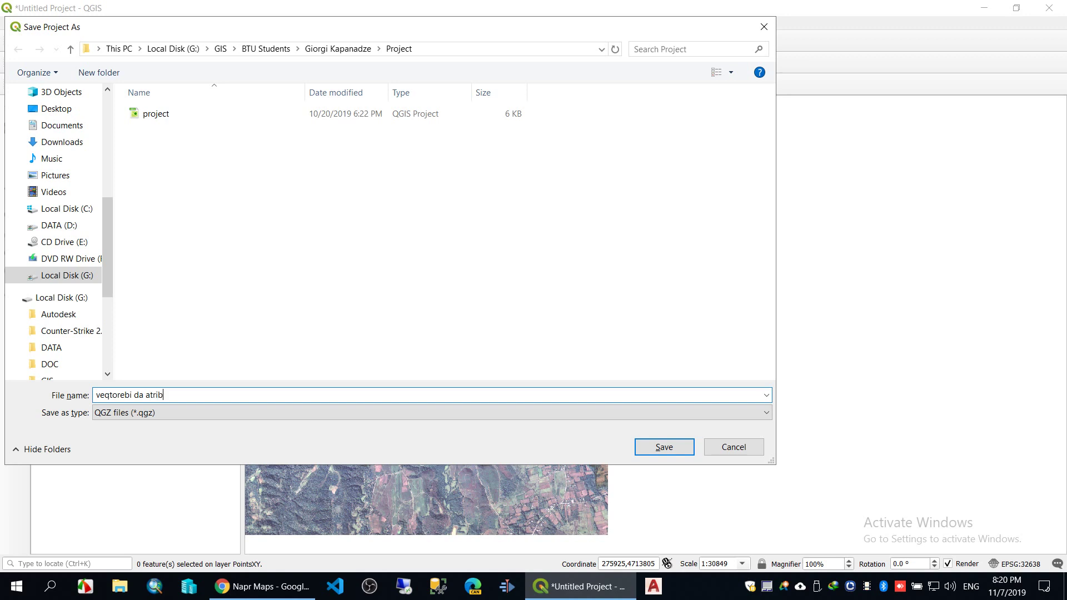